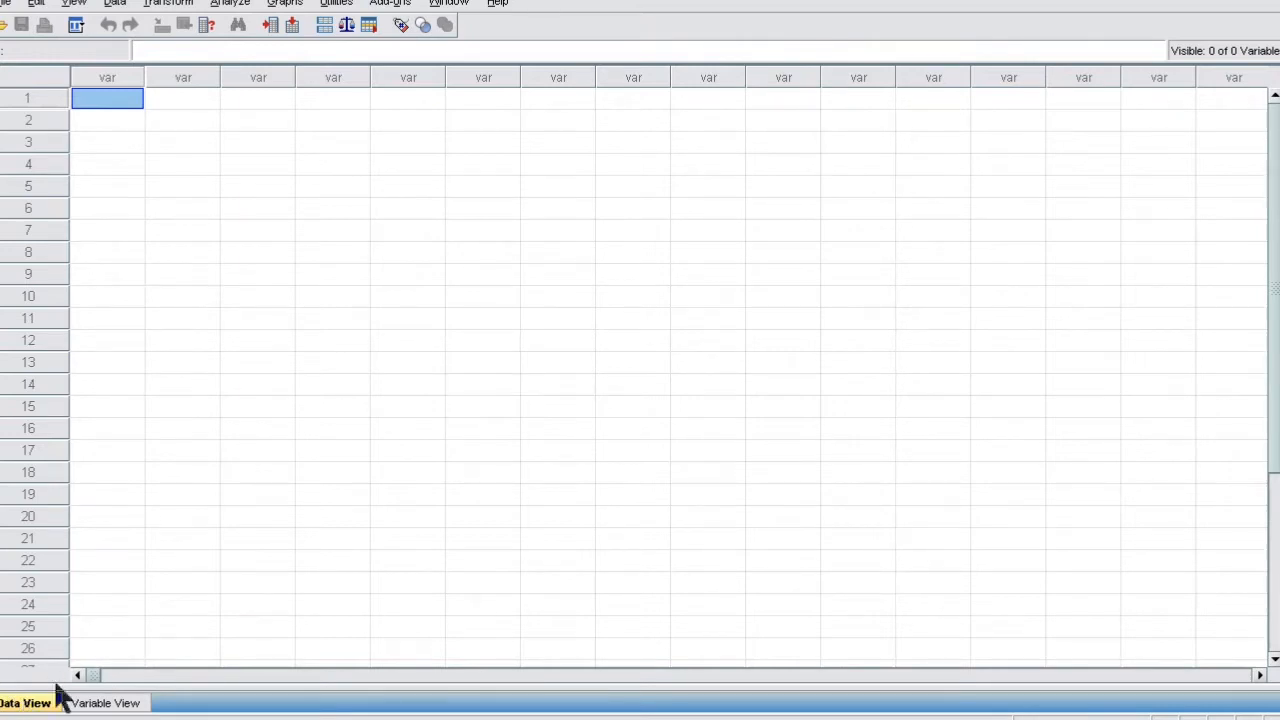
# - Compare the empty SPSS editor with the Excel sheet of student names and scores
pyautogui.click(97, 705)
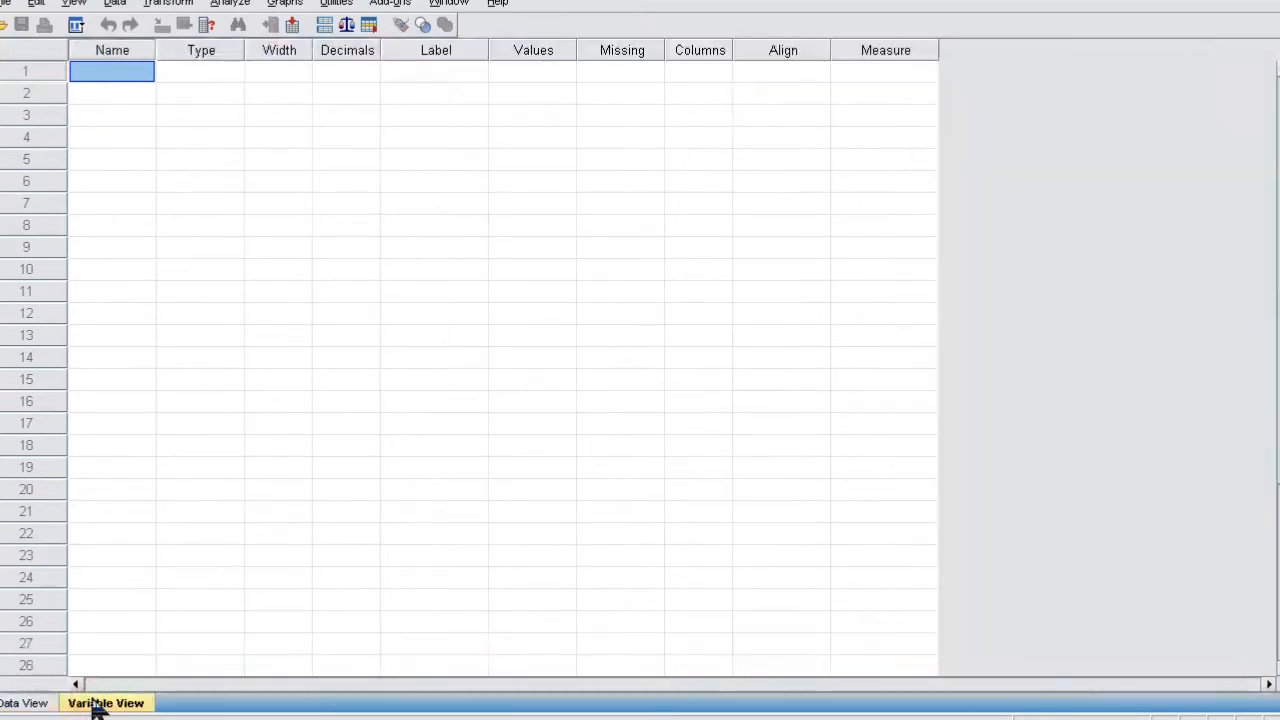
pyautogui.click(25, 704)
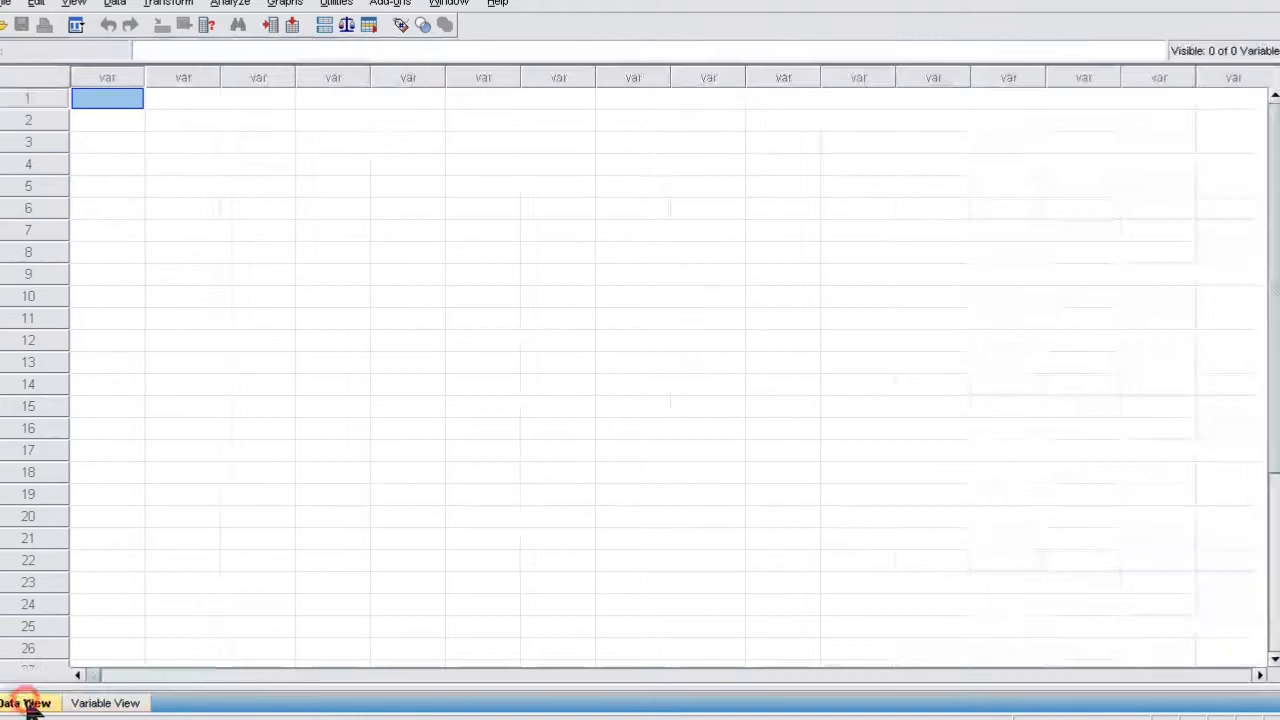
pyautogui.click(80, 704)
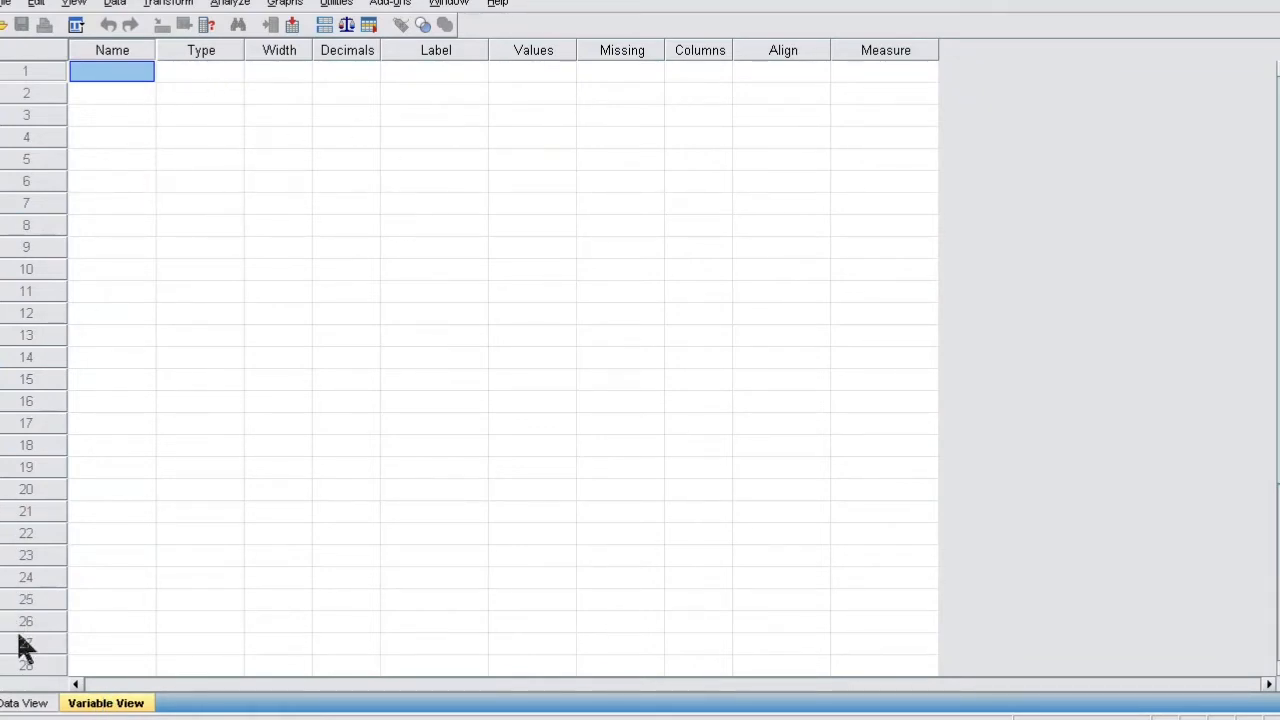
pyautogui.click(27, 703)
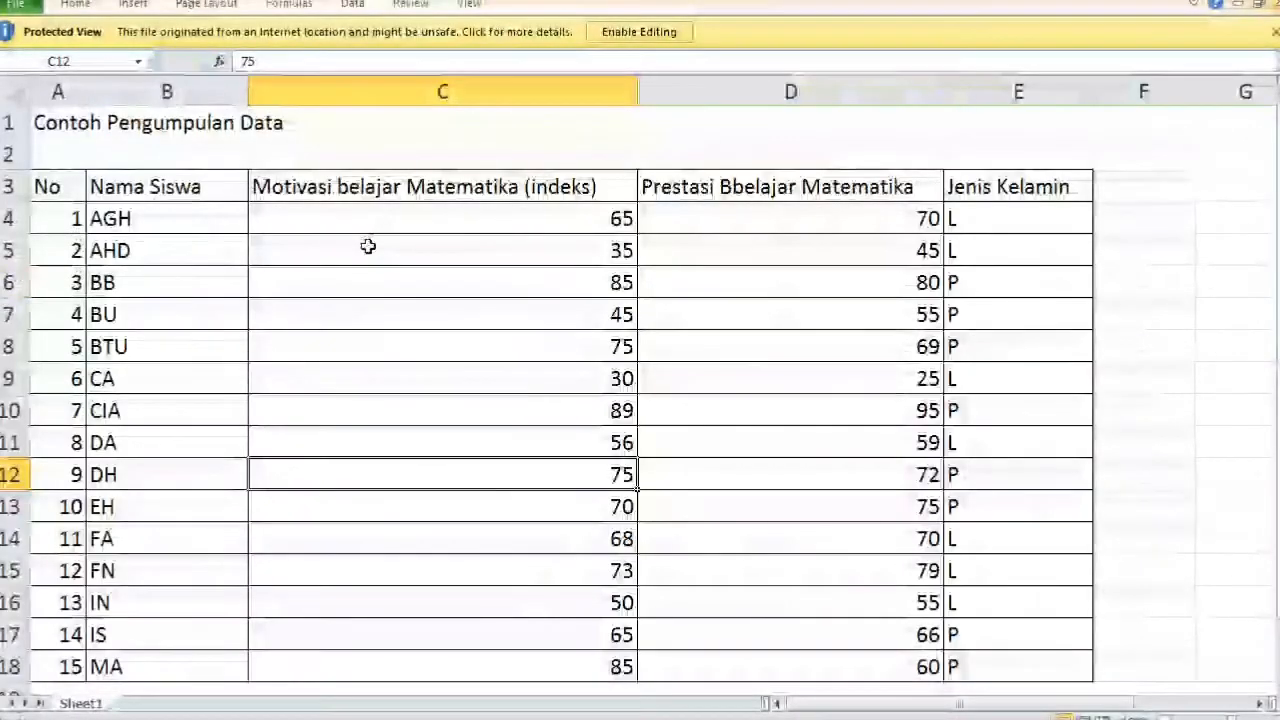
pyautogui.click(367, 247)
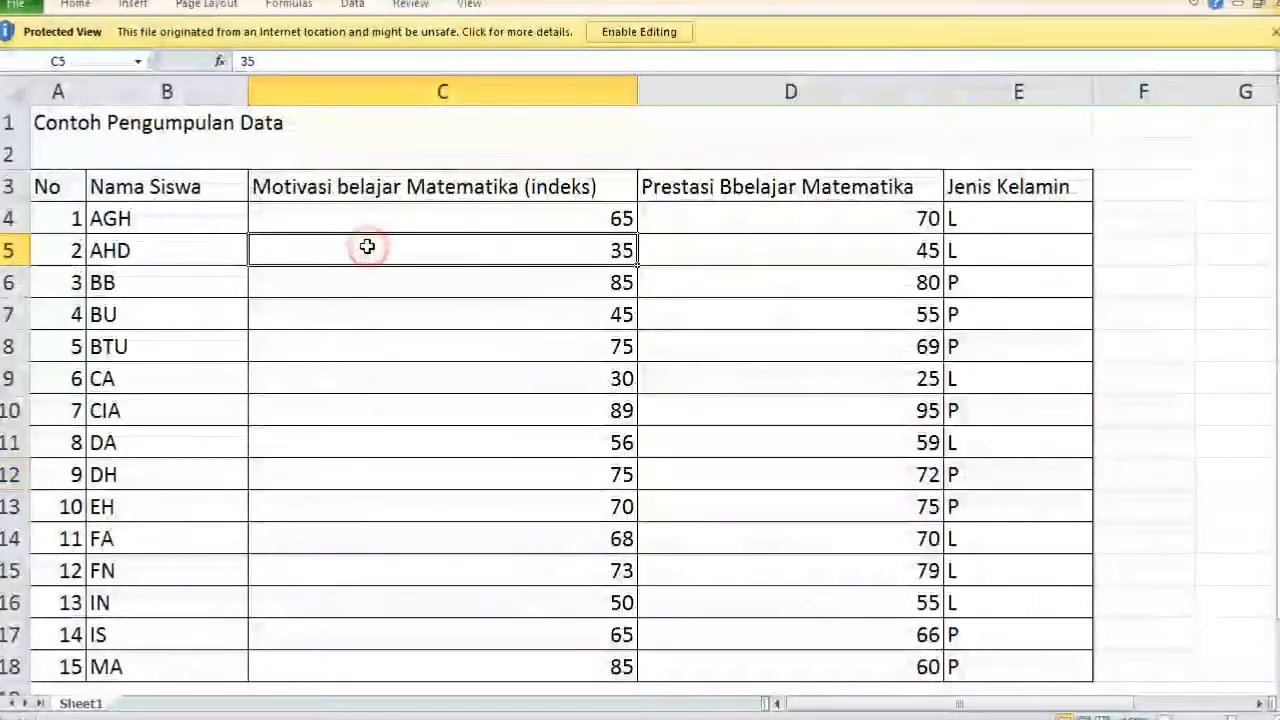
pyautogui.keyDown('ctrl'); pyautogui.scroll(-2, 367, 262); pyautogui.keyUp('ctrl')
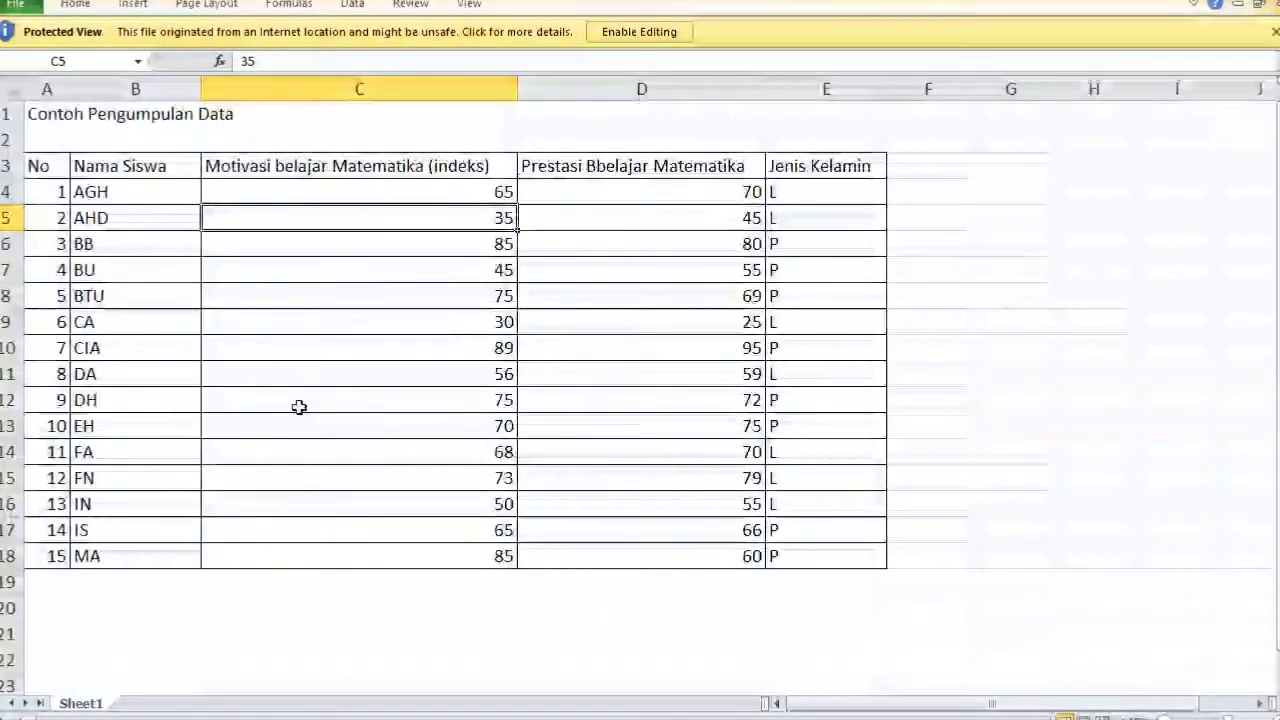
pyautogui.click(262, 433)
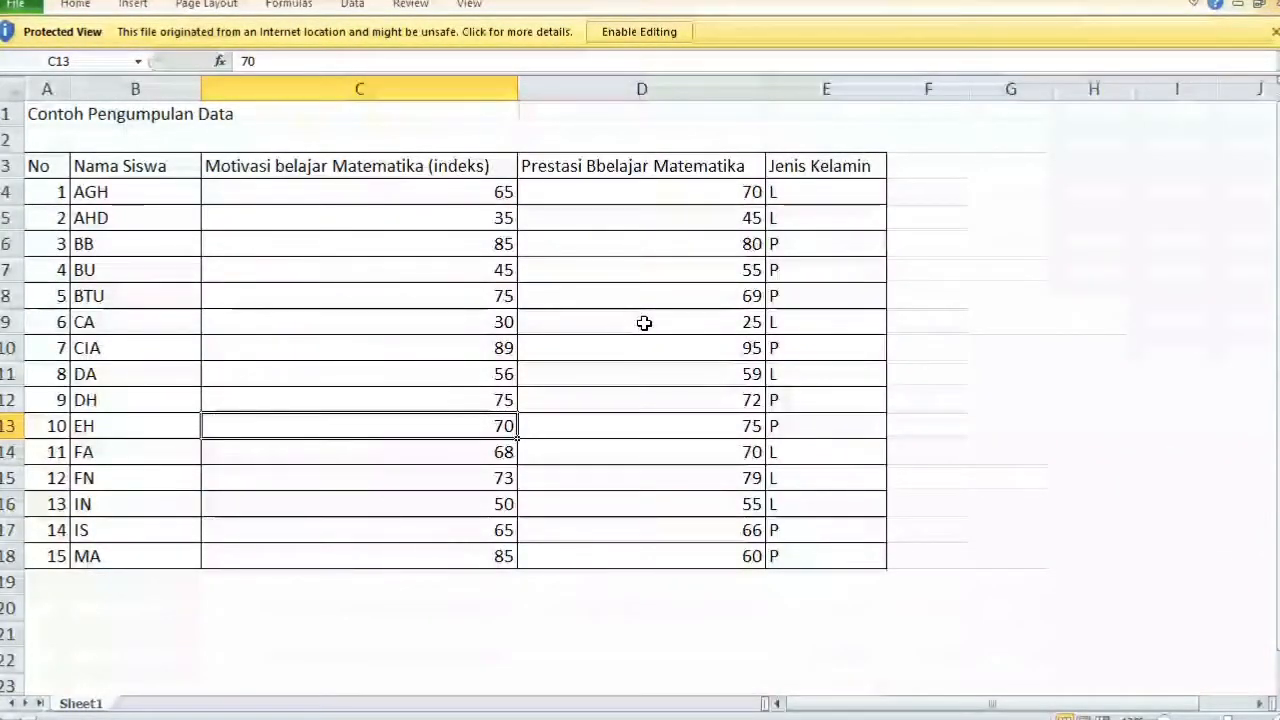
pyautogui.moveTo(94, 193); pyautogui.dragTo(137, 608)
pyautogui.click(137, 608)
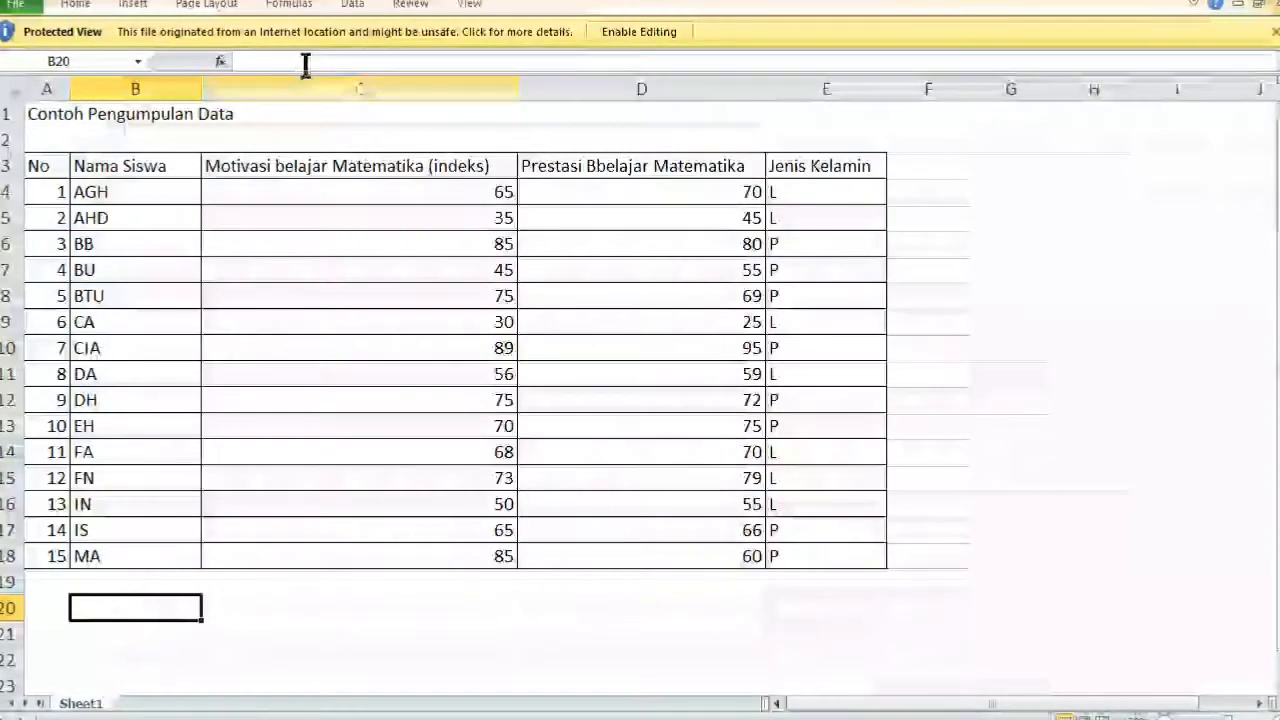
pyautogui.moveTo(294, 165); pyautogui.dragTo(543, 563)
pyautogui.click(294, 329)
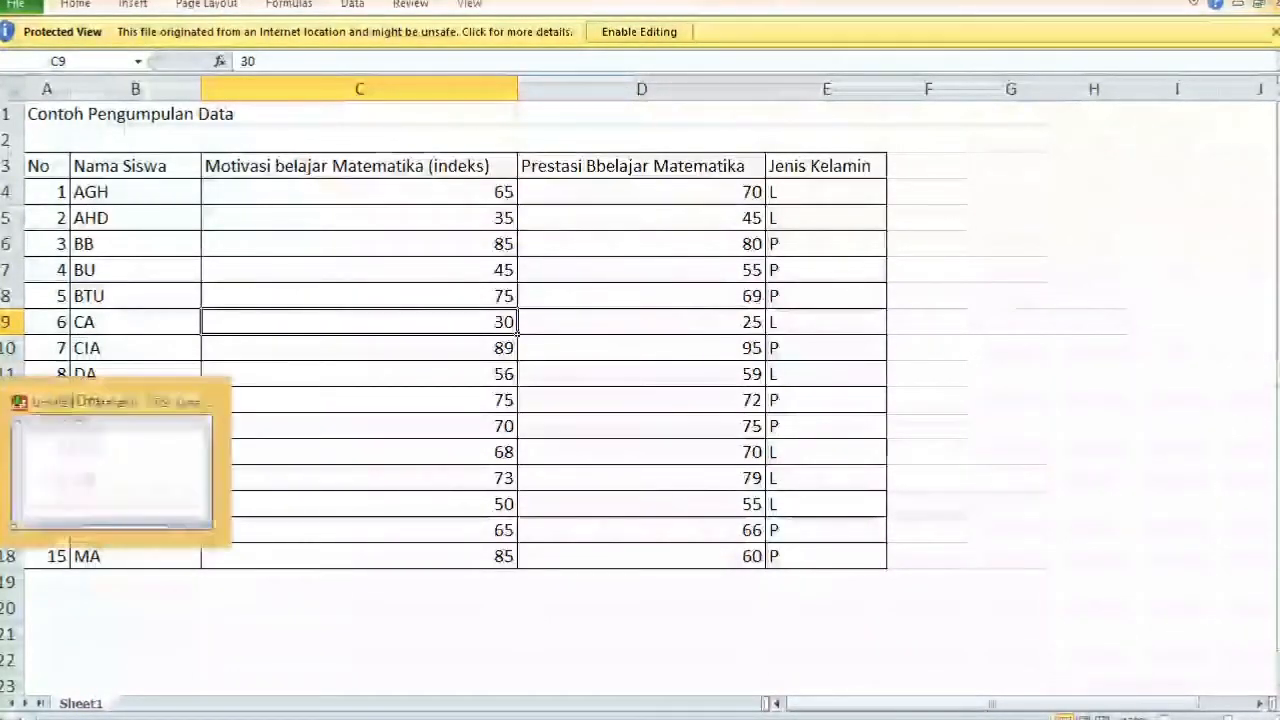
pyautogui.click(112, 716)
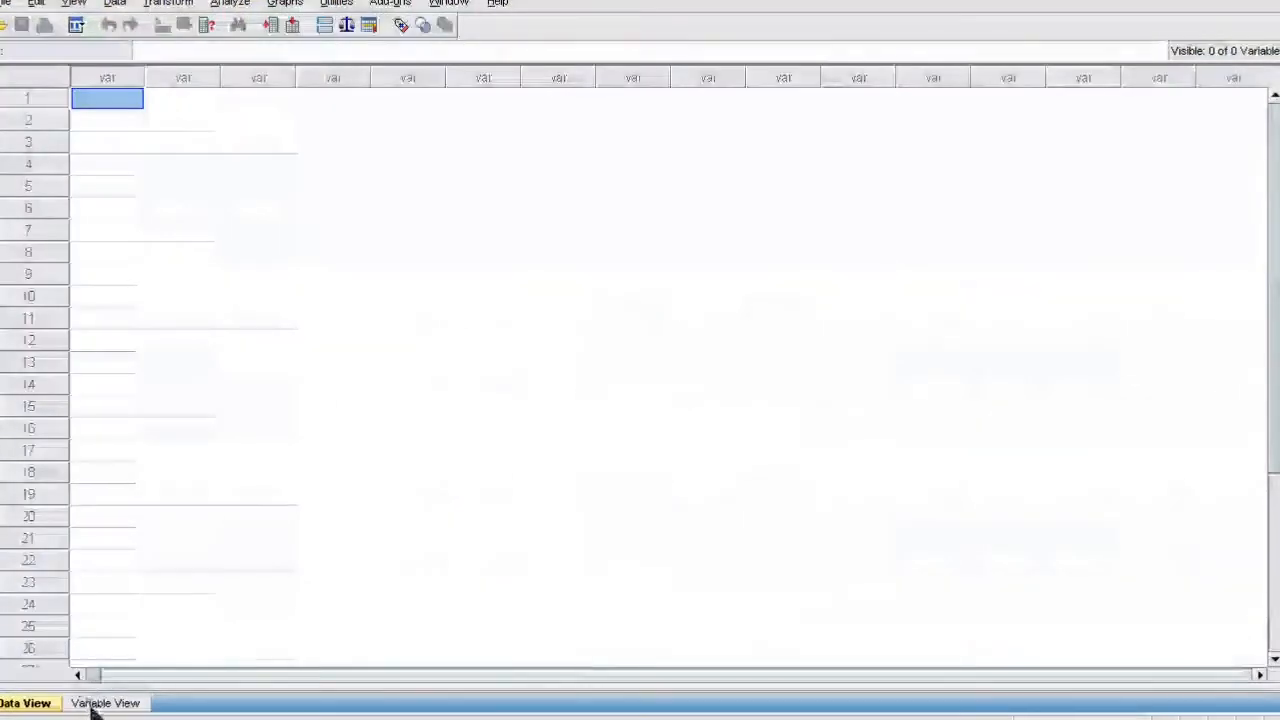
# - In Variable View, name the first three variables nama, Mot_Bel and Prest_Mtk
pyautogui.click(100, 703)
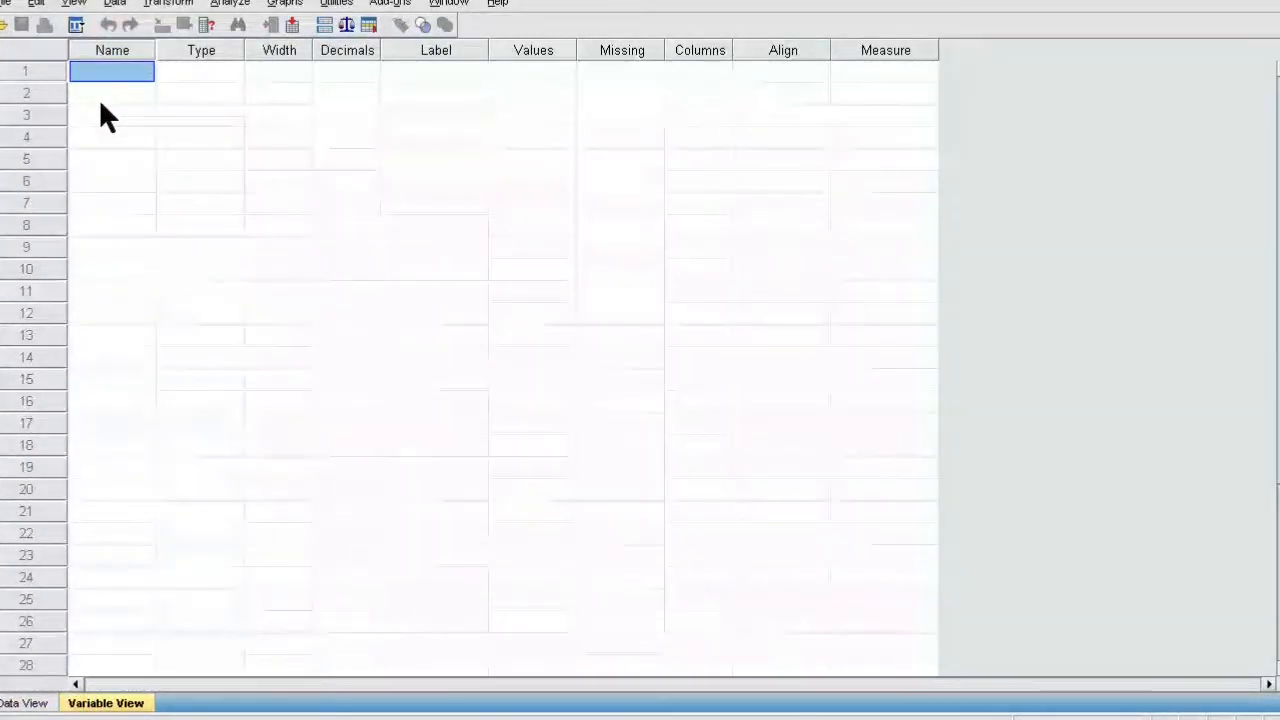
pyautogui.press('F2')
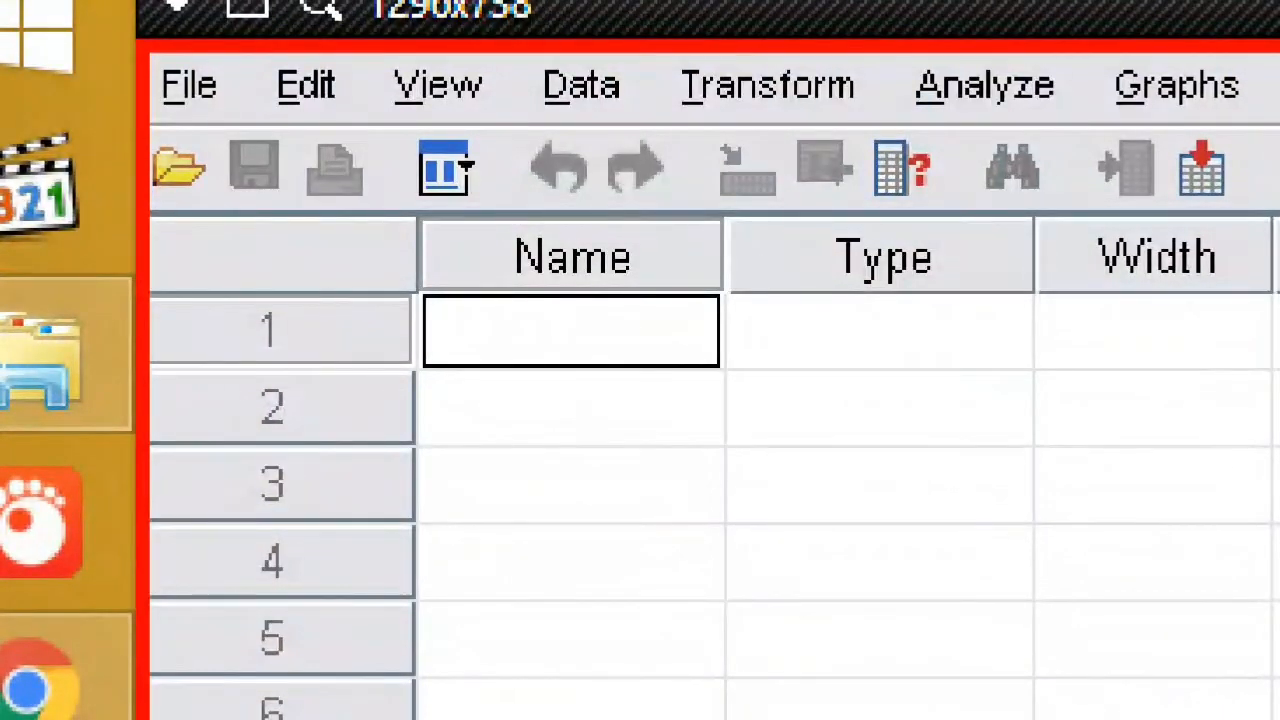
pyautogui.write('name')
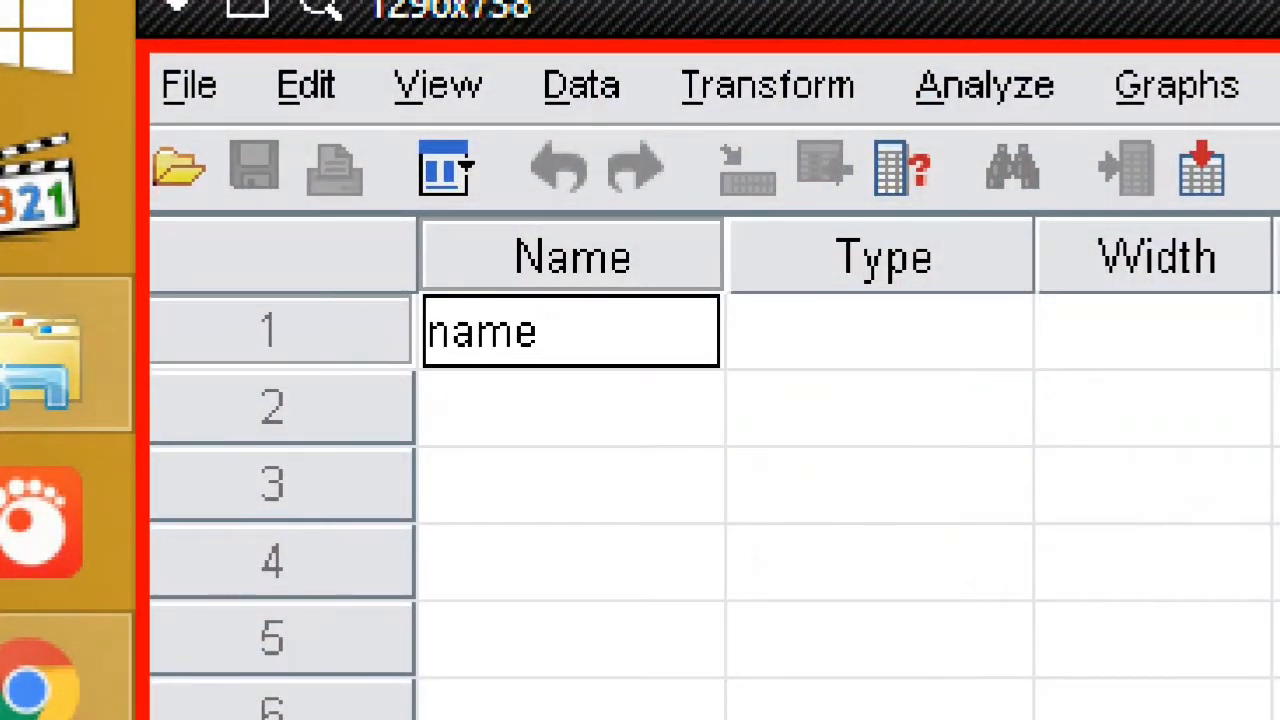
pyautogui.press('BackSpace')
pyautogui.write('a')
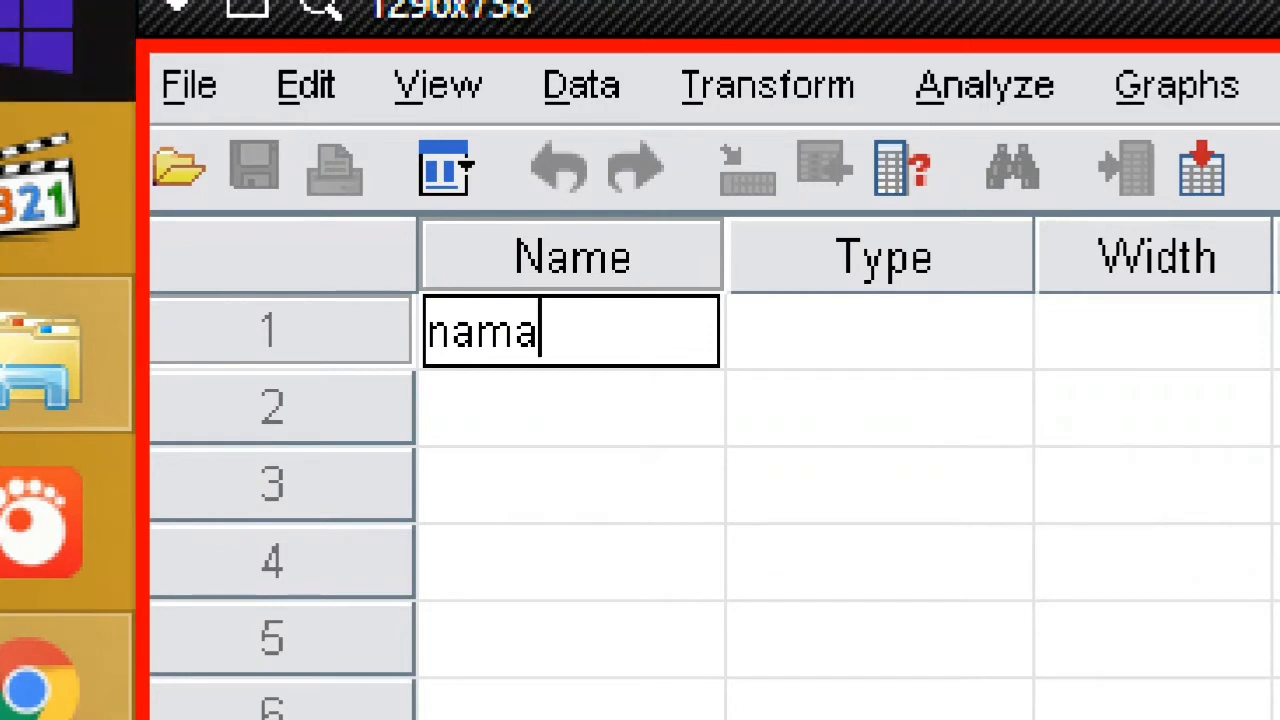
pyautogui.press('Return')
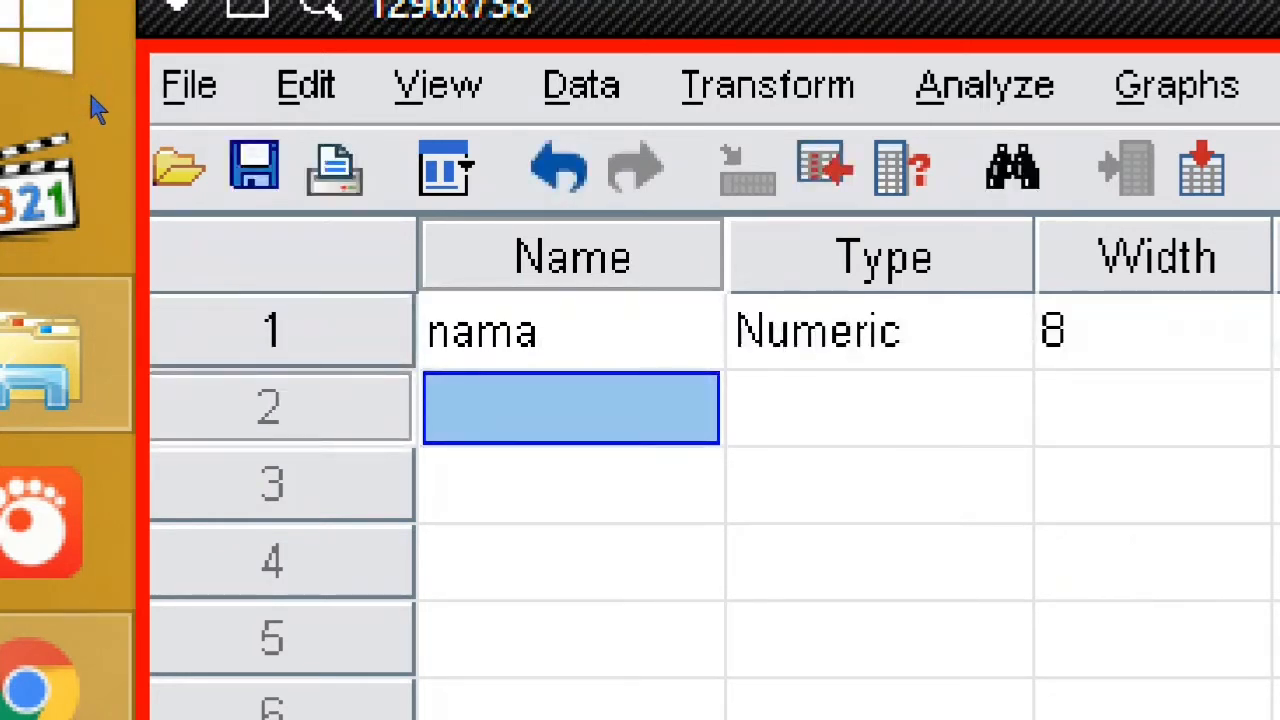
pyautogui.write('Mot')
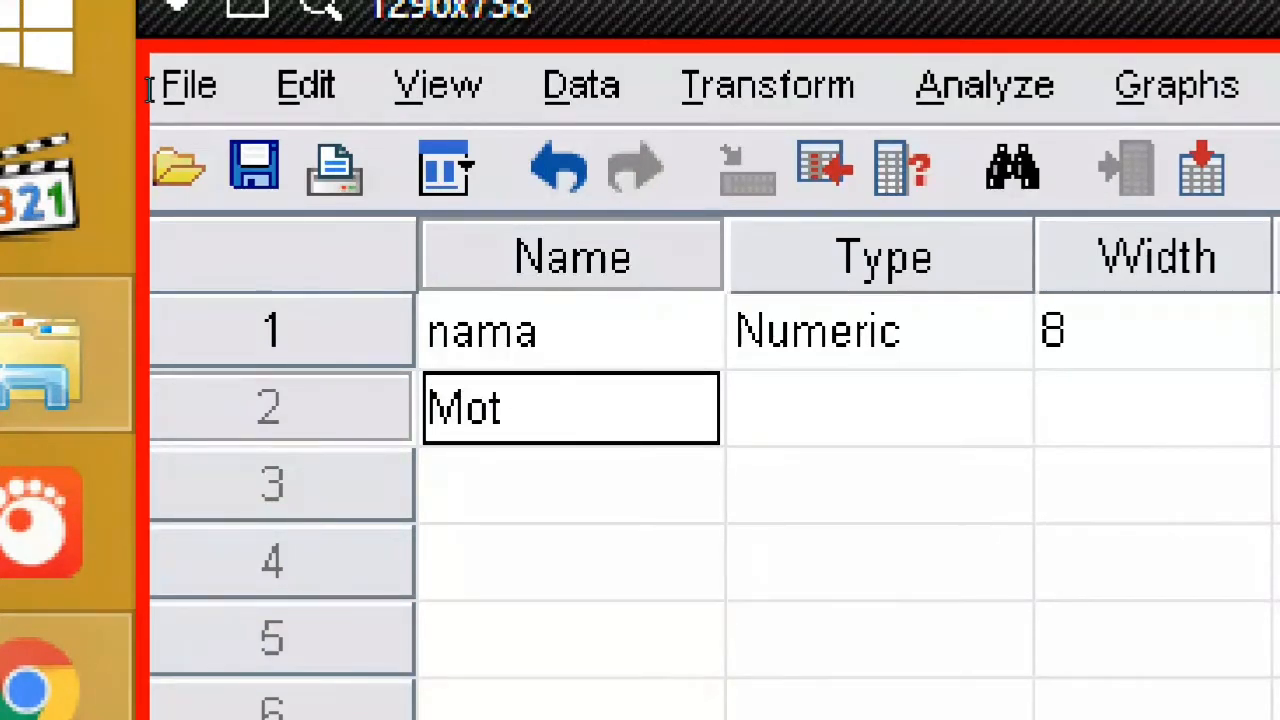
pyautogui.write('_Bel')
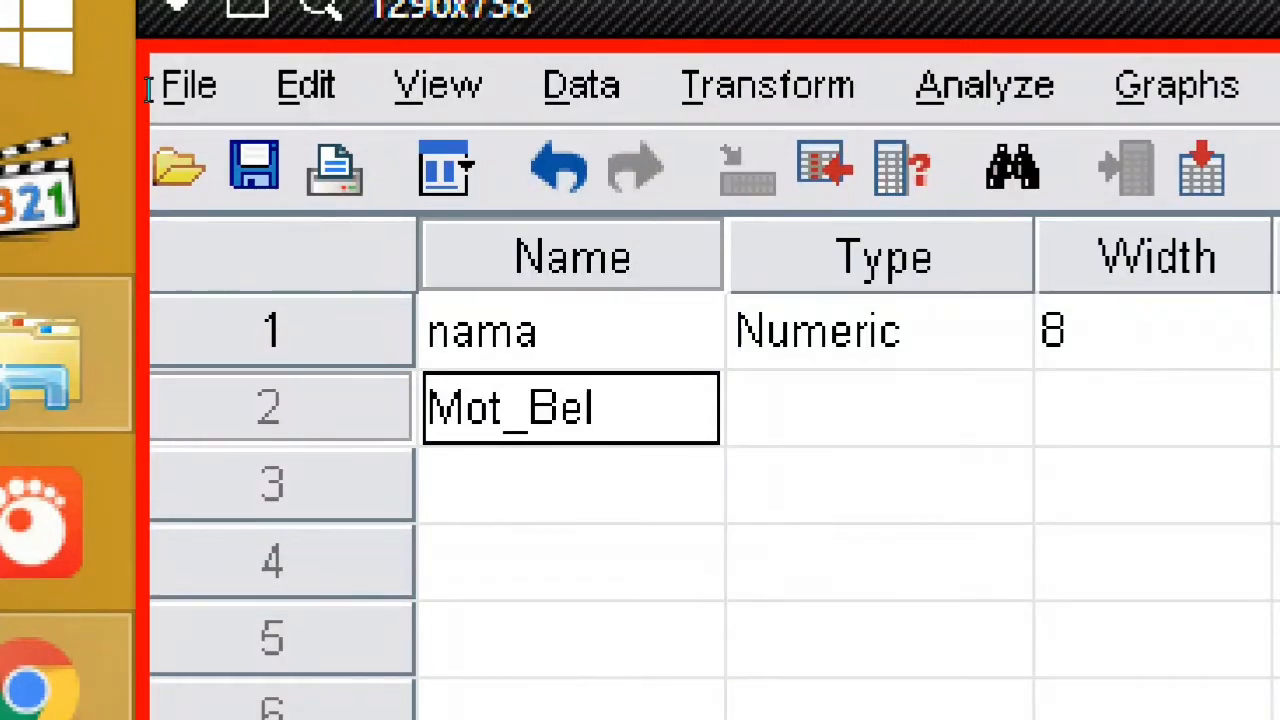
pyautogui.press('Return')
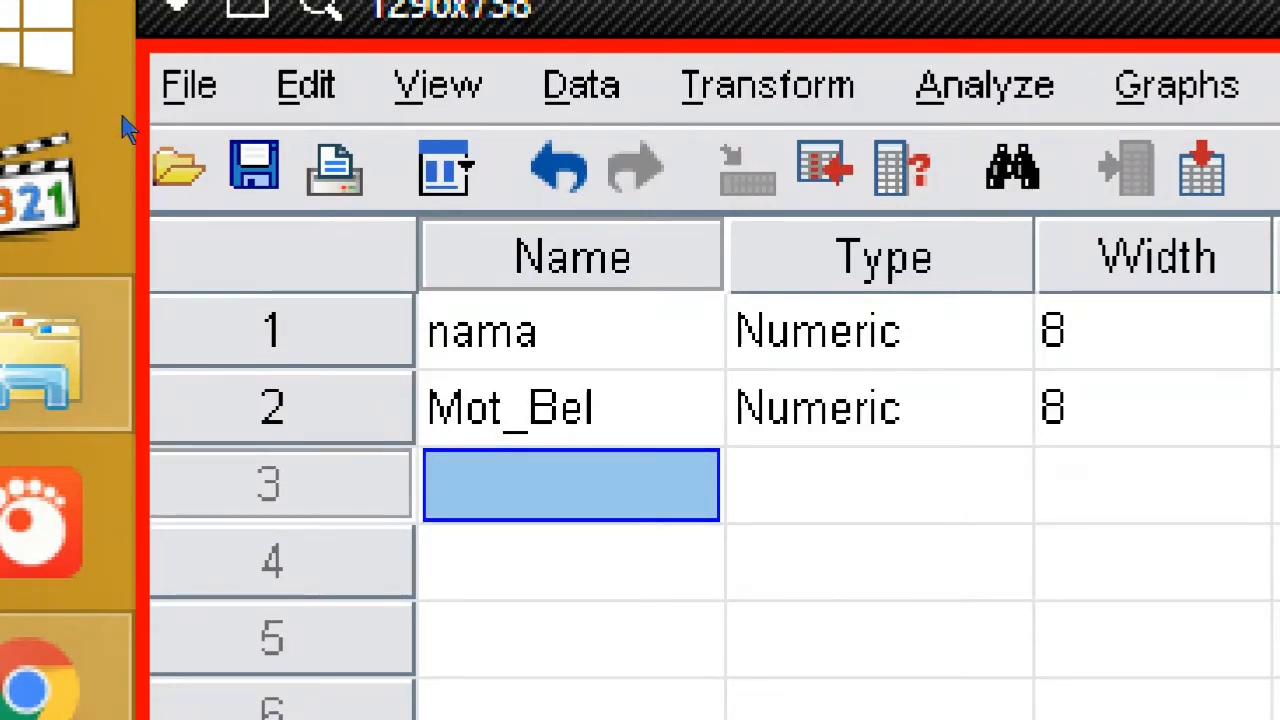
pyautogui.write('P')
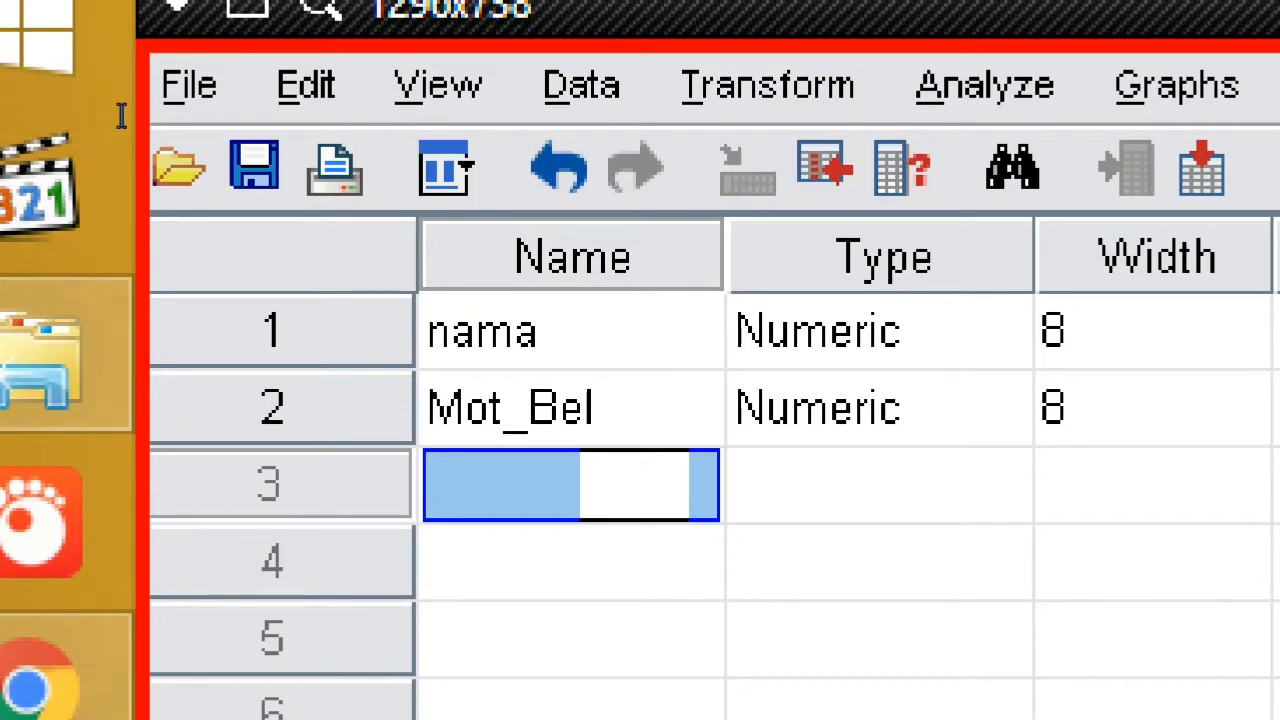
pyautogui.write('rest')
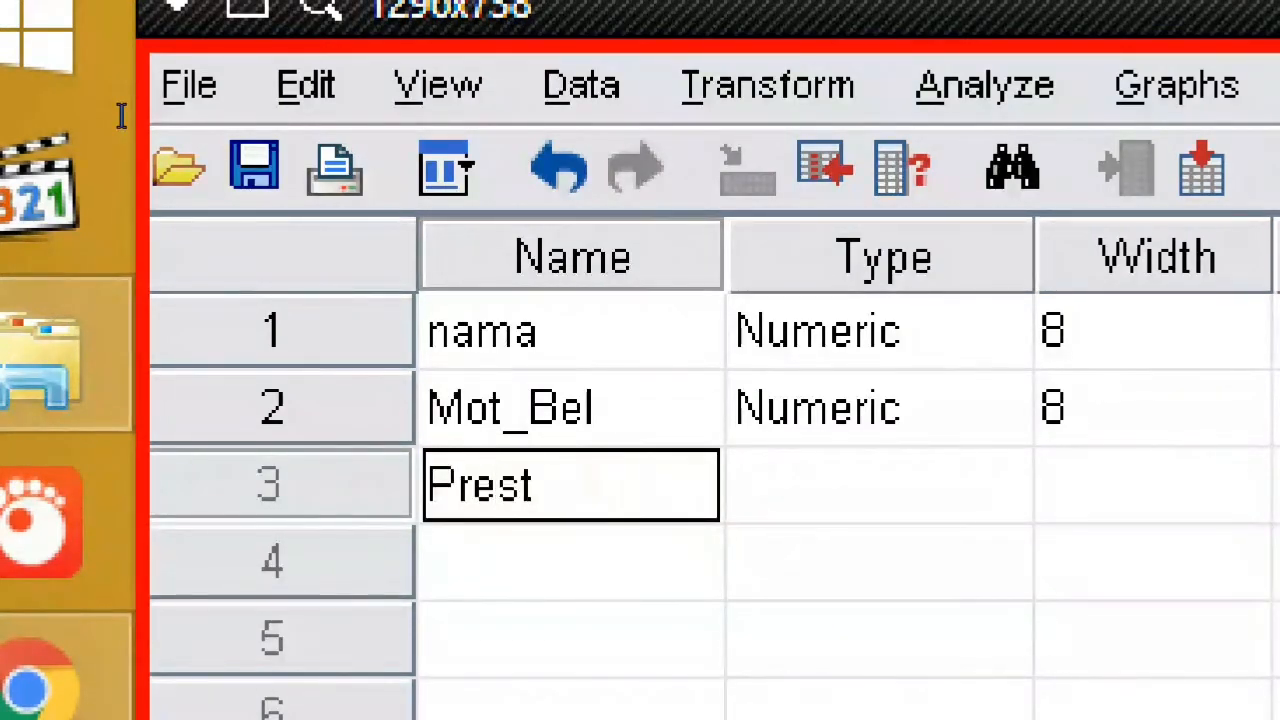
pyautogui.write('_M')
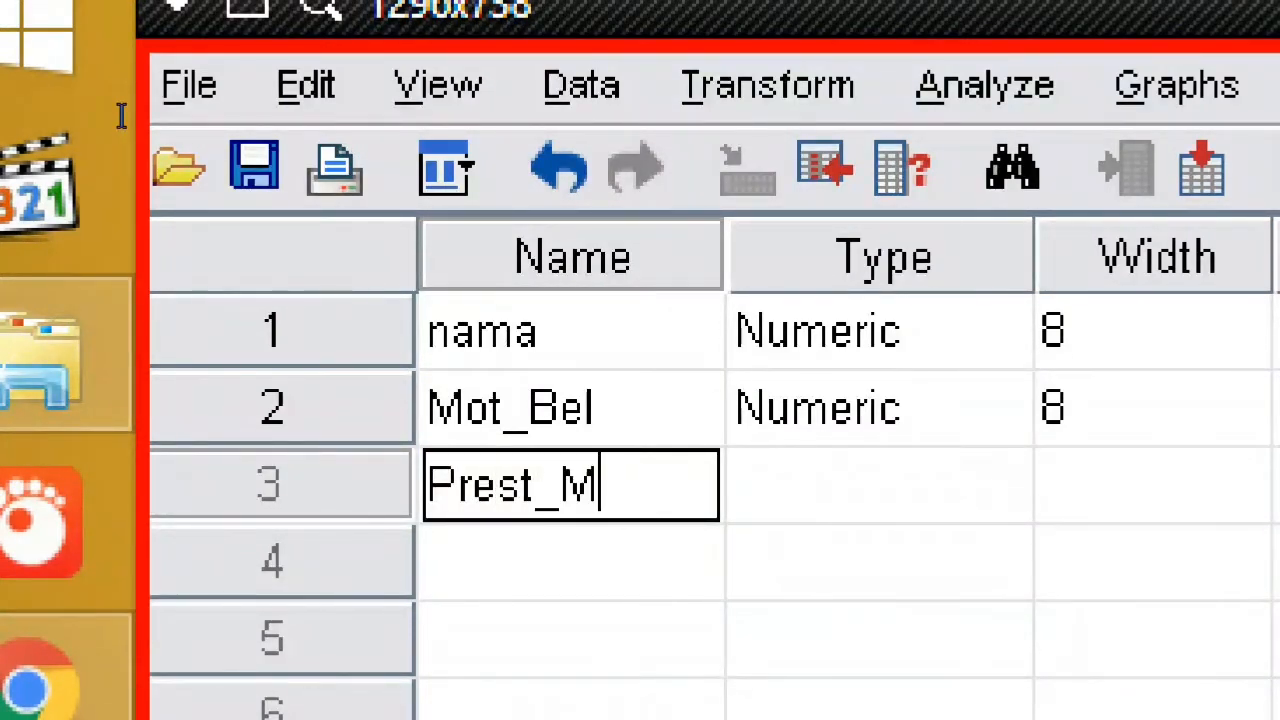
pyautogui.write('tk')
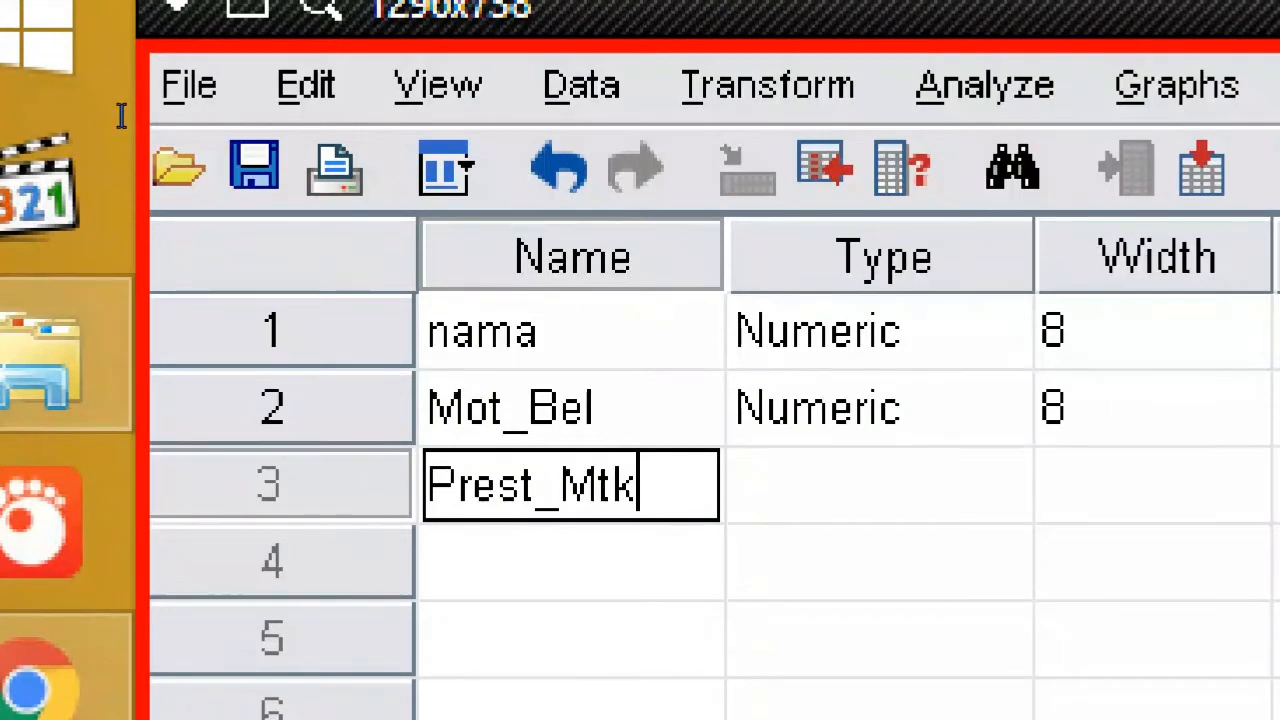
pyautogui.press('Return')
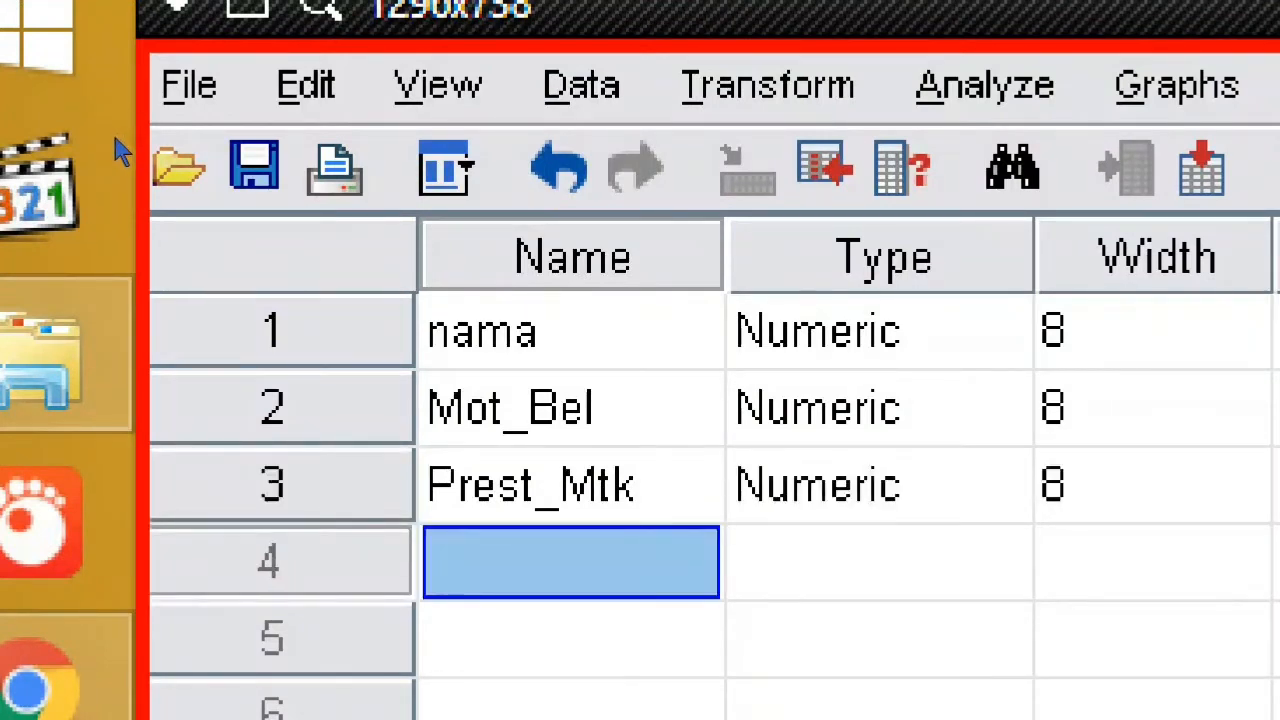
# - Type J_kelamin as the fourth variable's name, correcting typos along the way
pyautogui.write('J')
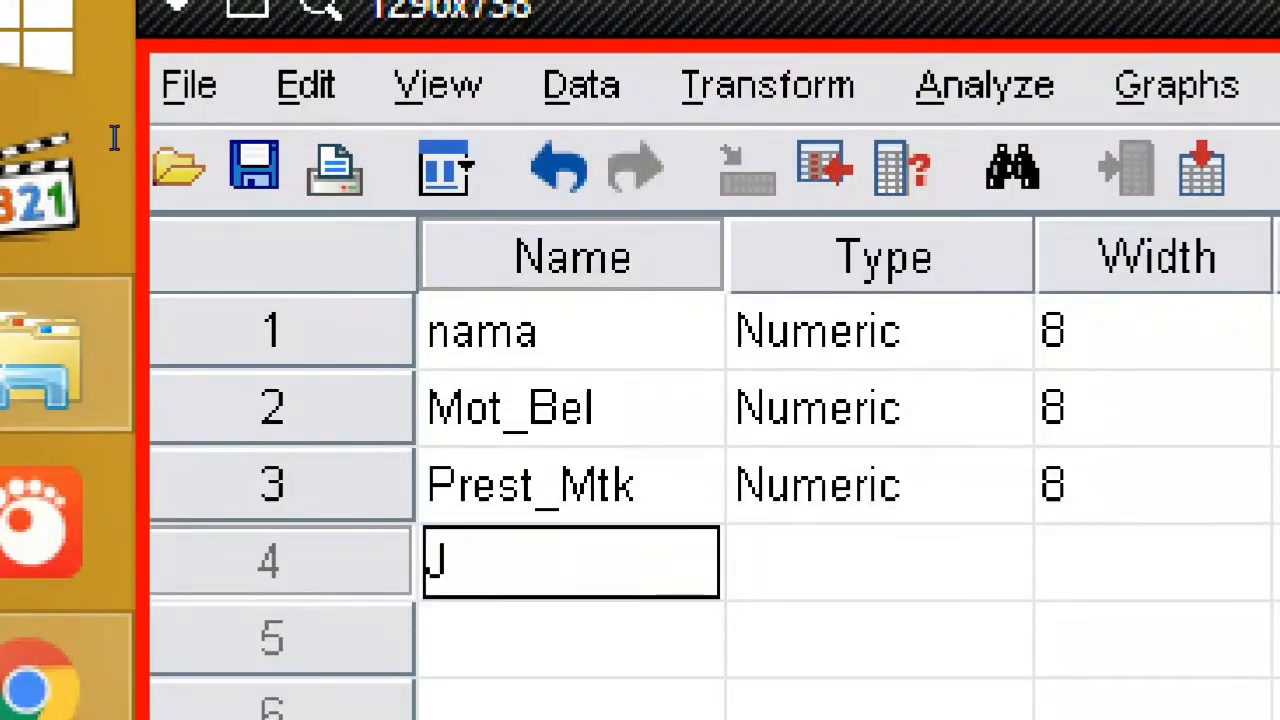
pyautogui.write('-')
pyautogui.press('BackSpace')
pyautogui.write('_k')
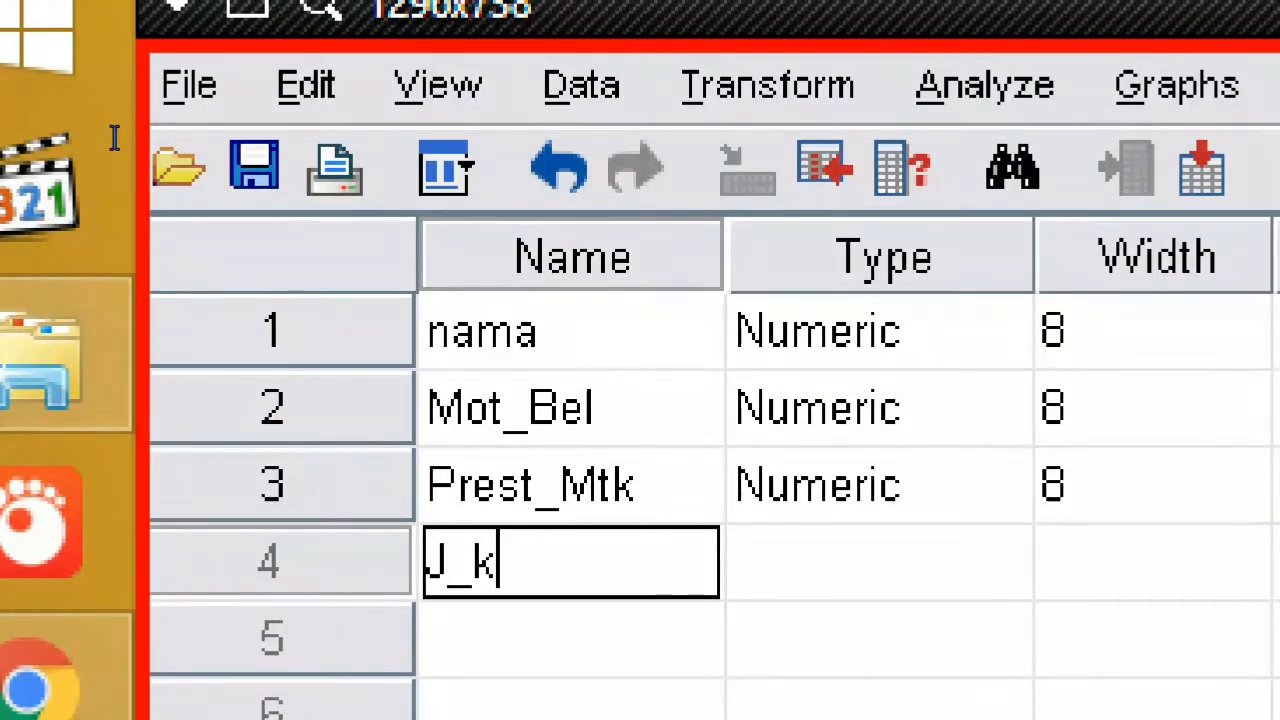
pyautogui.press('BackSpace')
pyautogui.press('BackSpace')
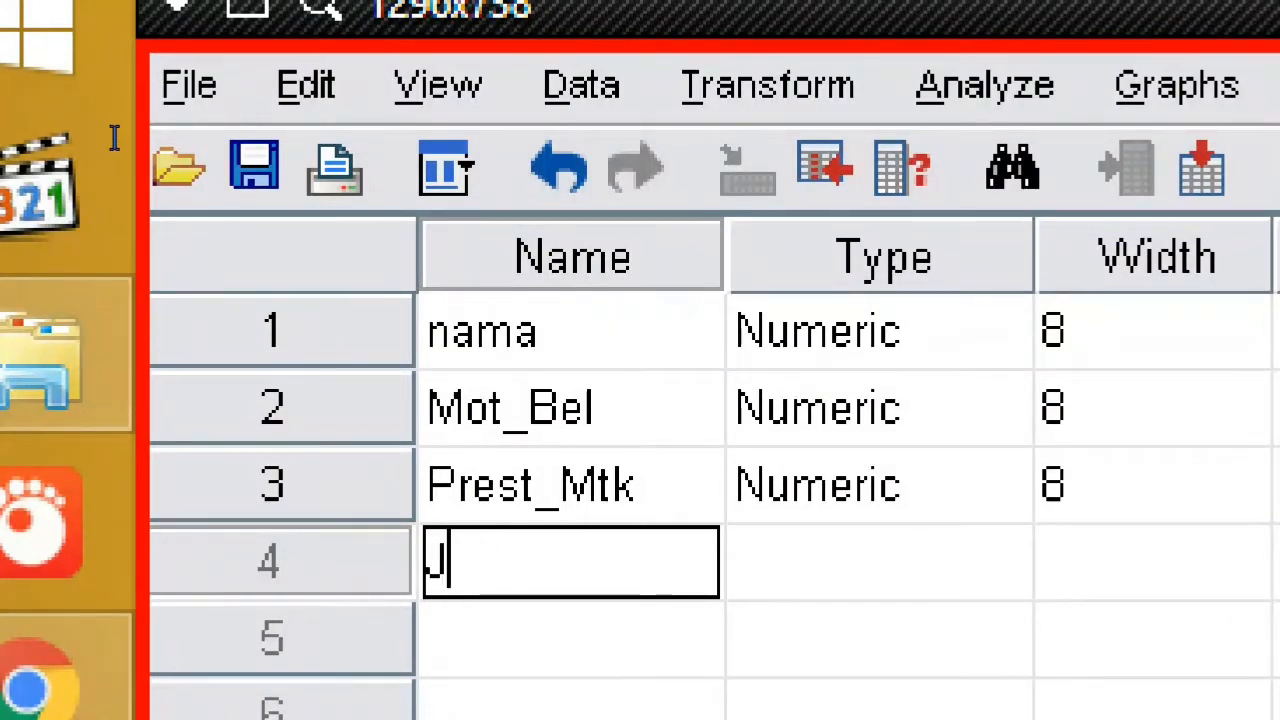
pyautogui.write('eniskelam')
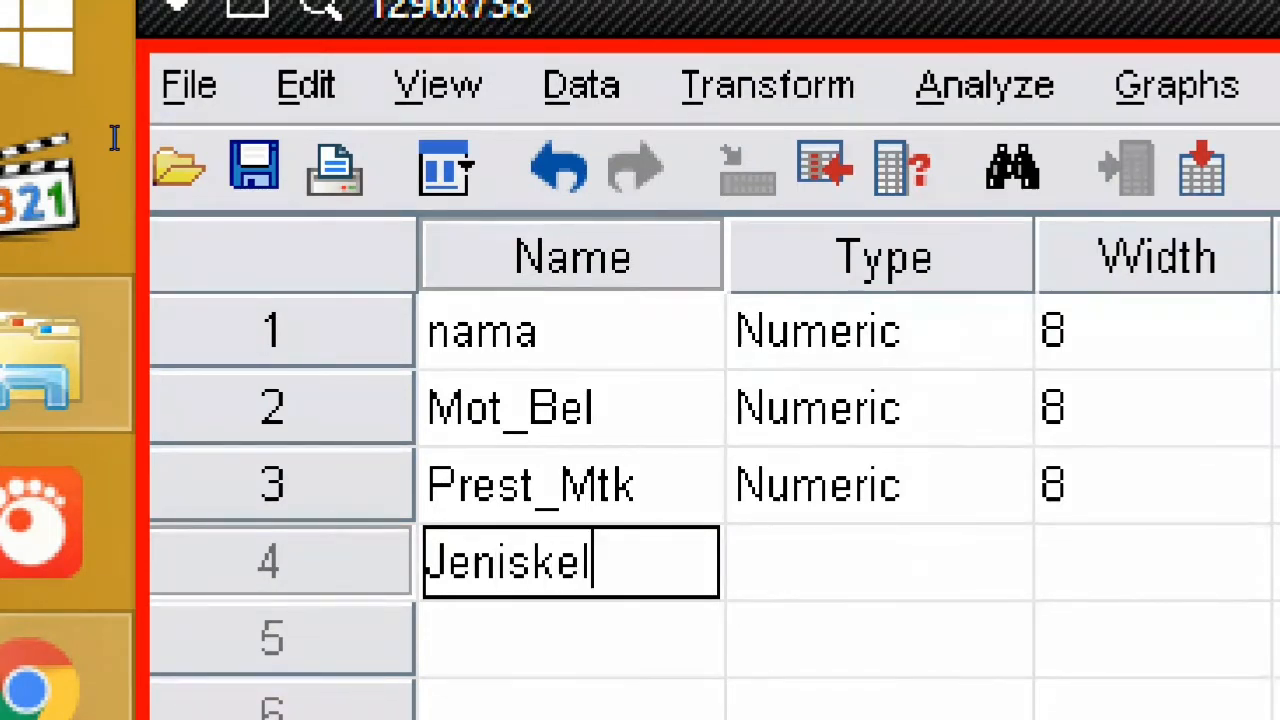
pyautogui.press('BackSpace')
pyautogui.press('BackSpace')
pyautogui.press('BackSpace')
pyautogui.press('BackSpace')
pyautogui.press('BackSpace')
pyautogui.press('BackSpace')
pyautogui.press('BackSpace')
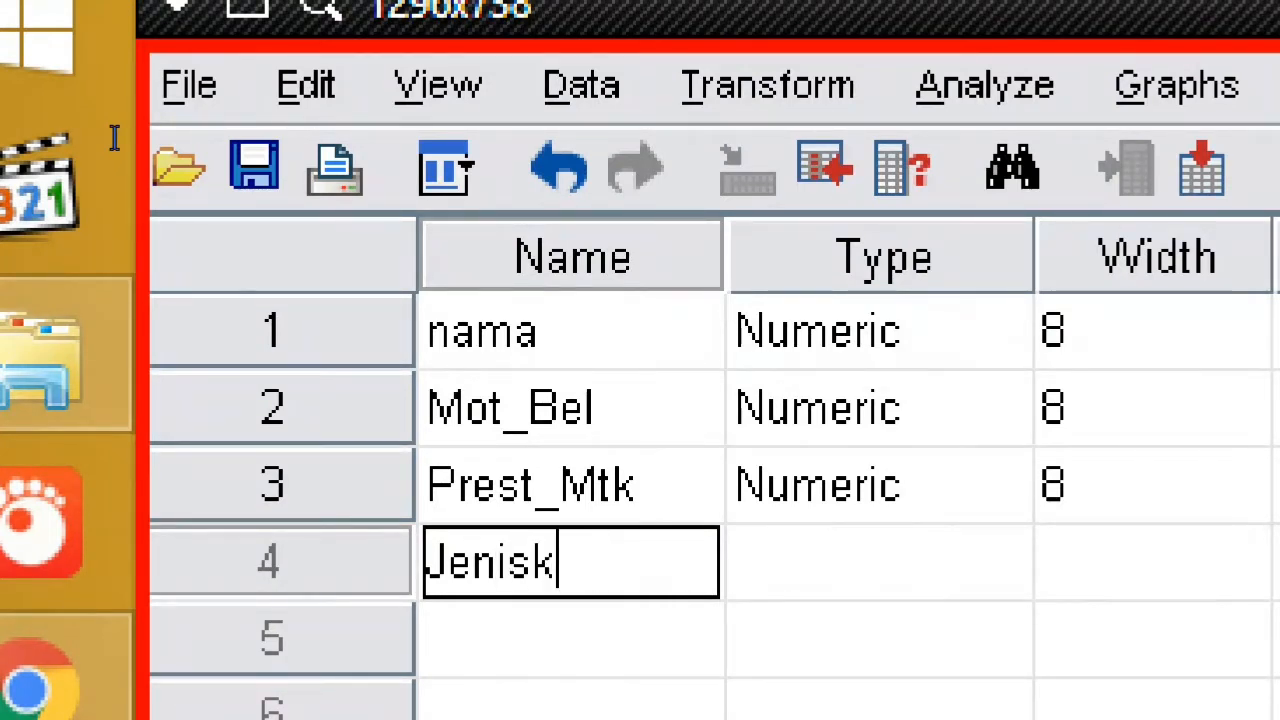
pyautogui.write('_kelami')
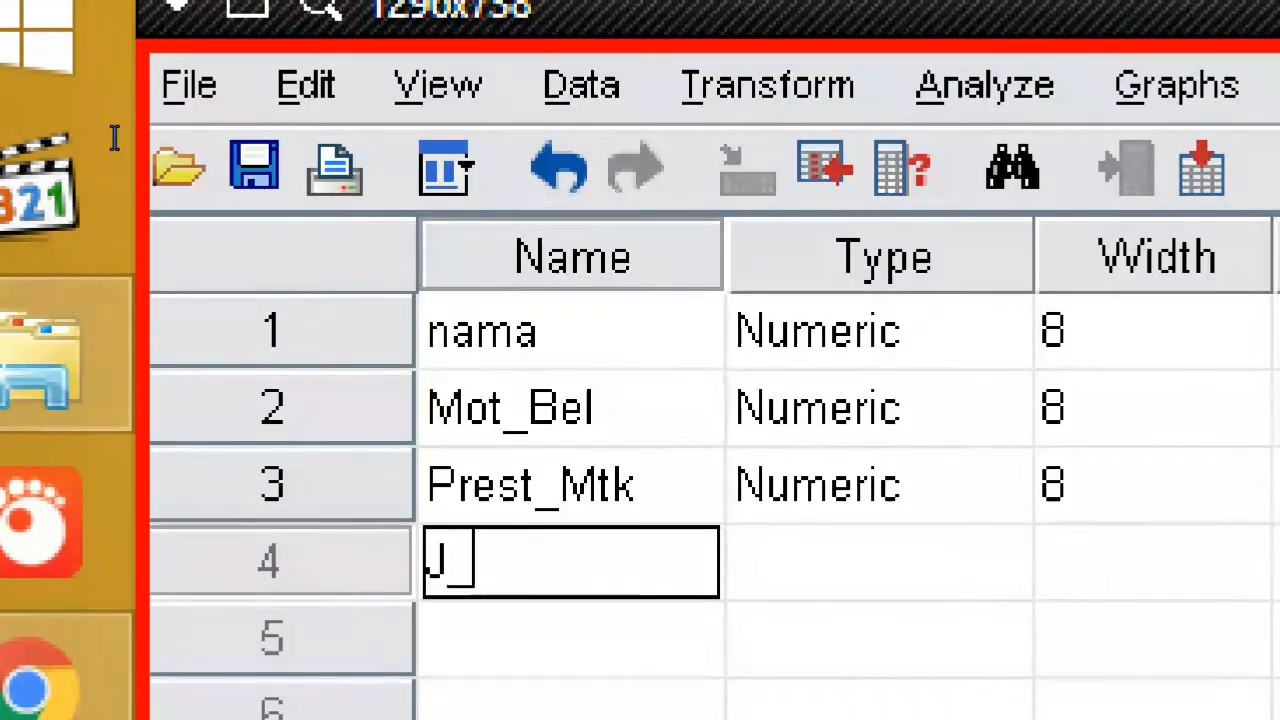
pyautogui.write('n')
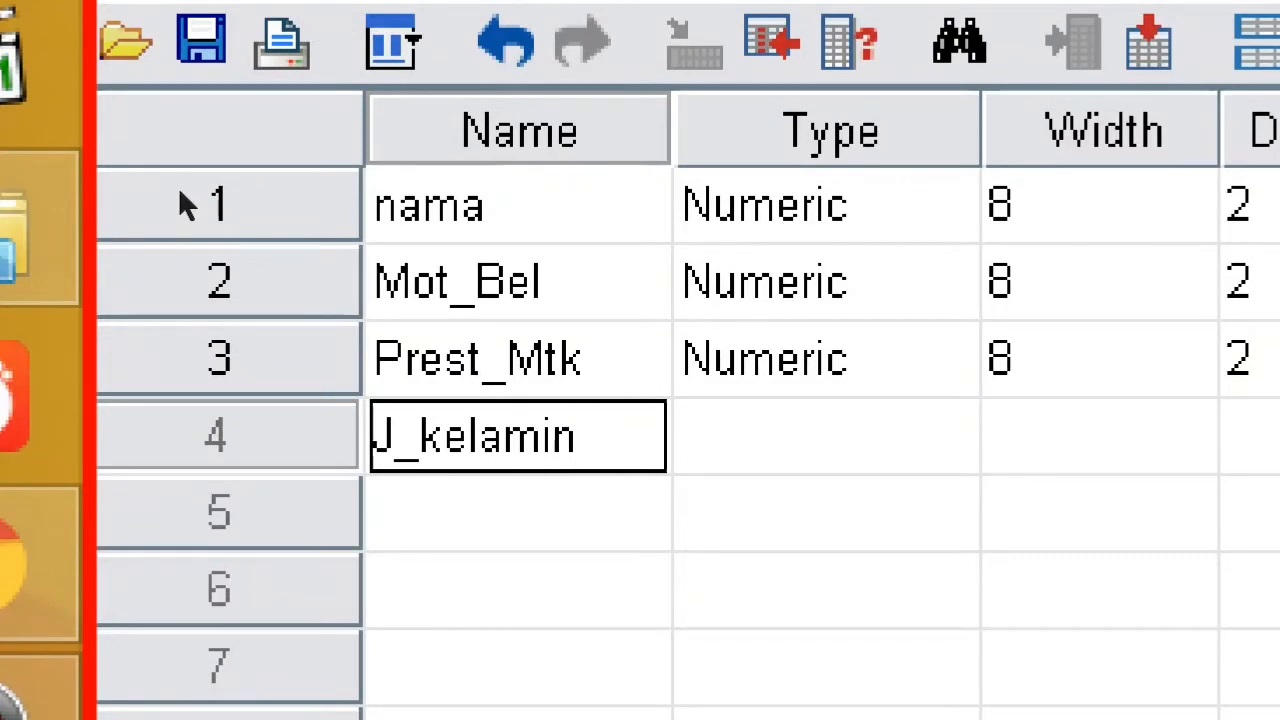
# - Commit J_kelamin so it gets the default Numeric type, width 8, 2 decimals
pyautogui.press('Tab')
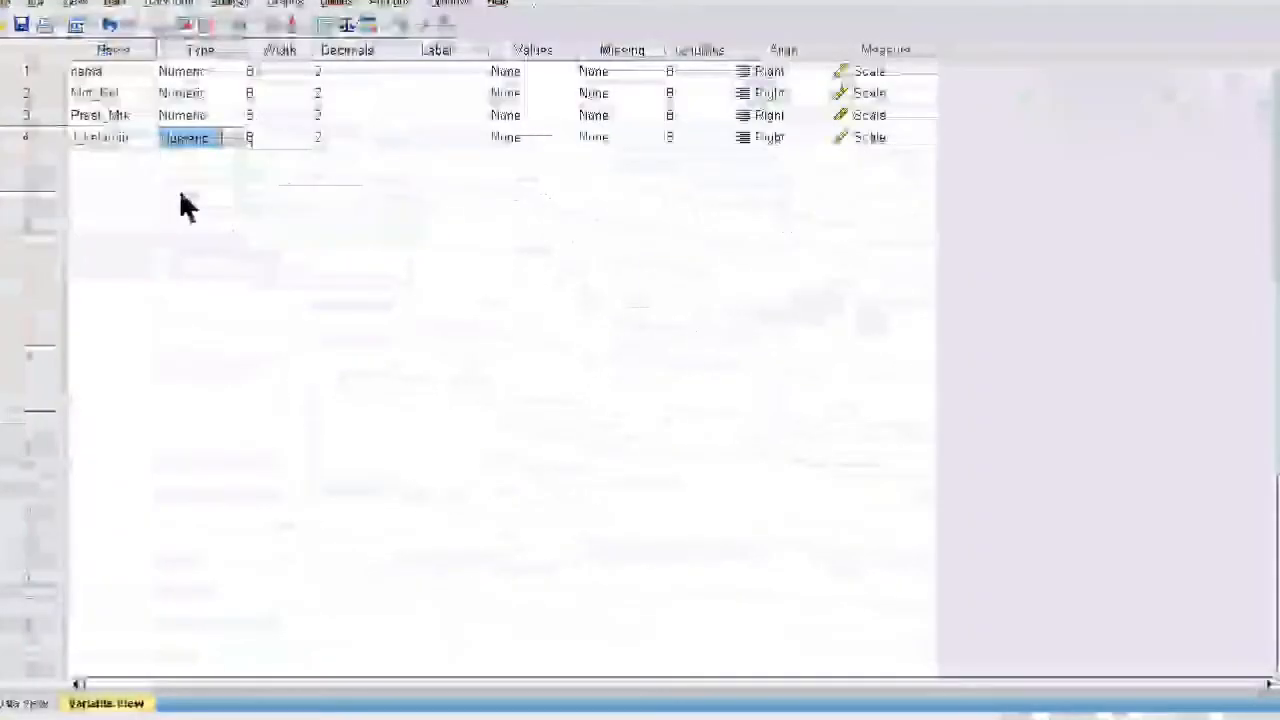
pyautogui.click(180, 187)
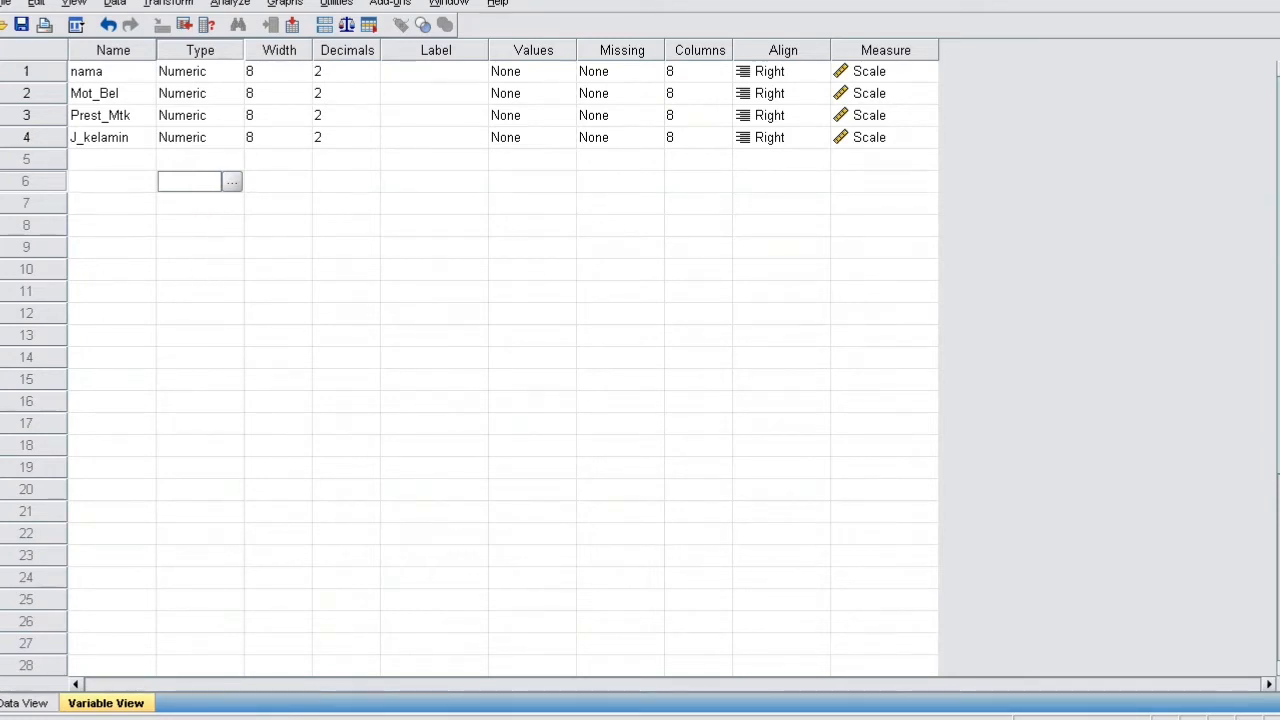
# - In Excel, highlight the Nama Siswa, Motivasi, Prestasi and Jenis Kelamin columns for comparison
pyautogui.moveTo(2, 415)
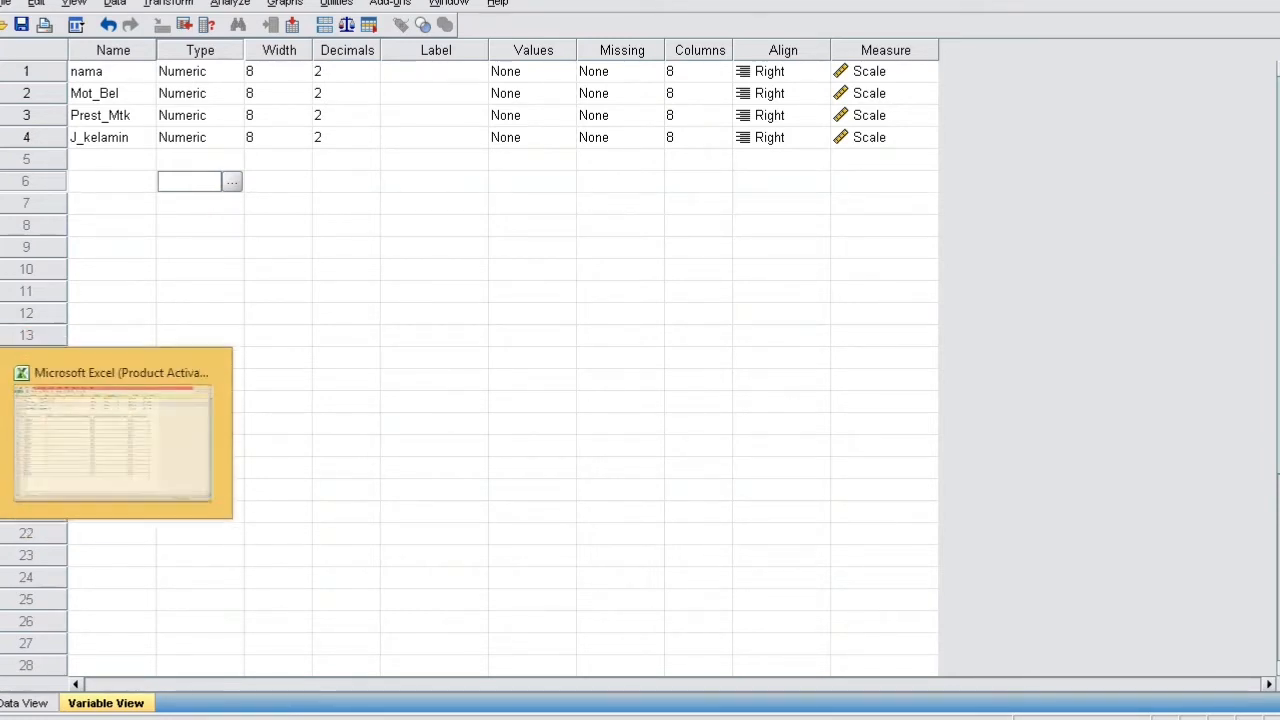
pyautogui.click(86, 420)
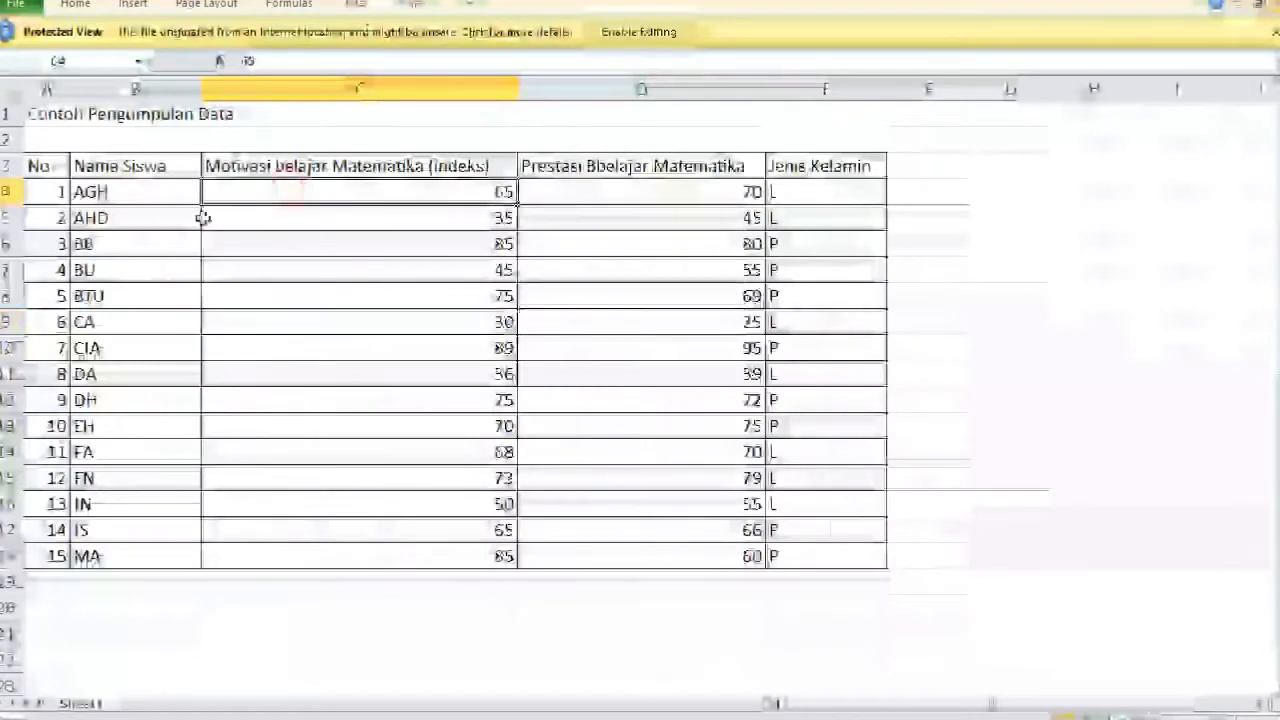
pyautogui.moveTo(106, 166); pyautogui.dragTo(86, 540)
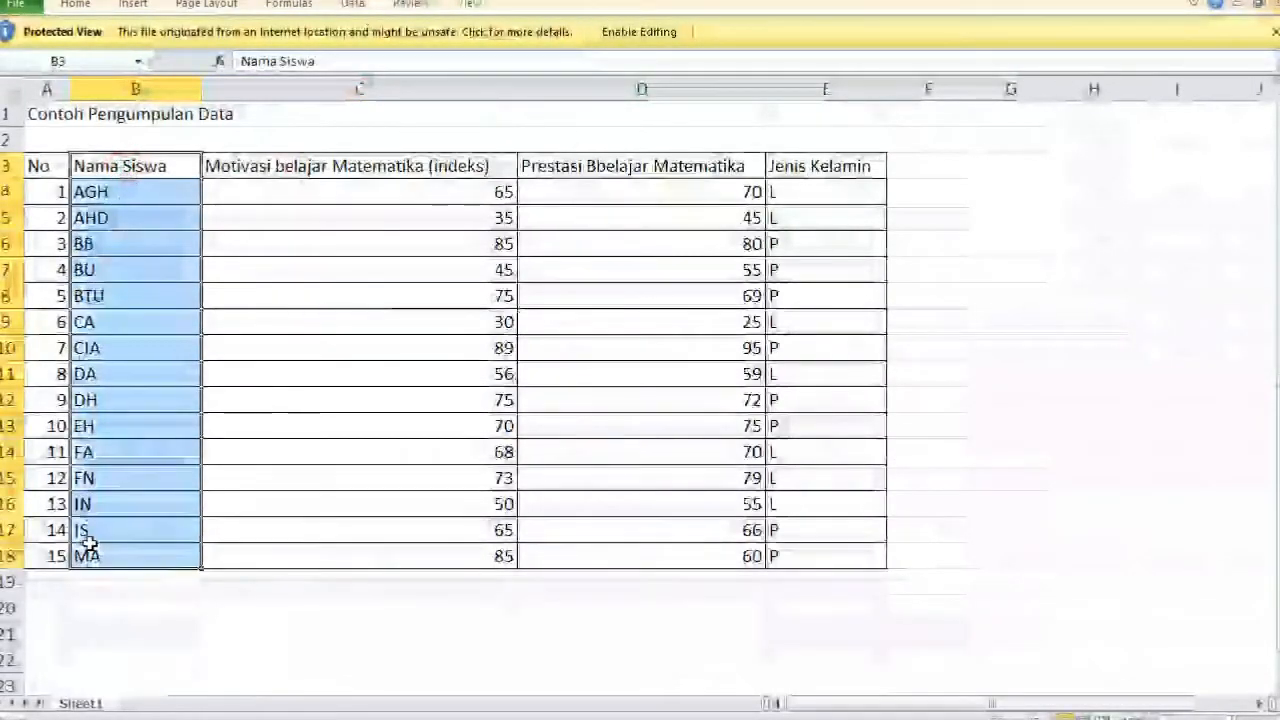
pyautogui.moveTo(834, 166); pyautogui.dragTo(770, 548)
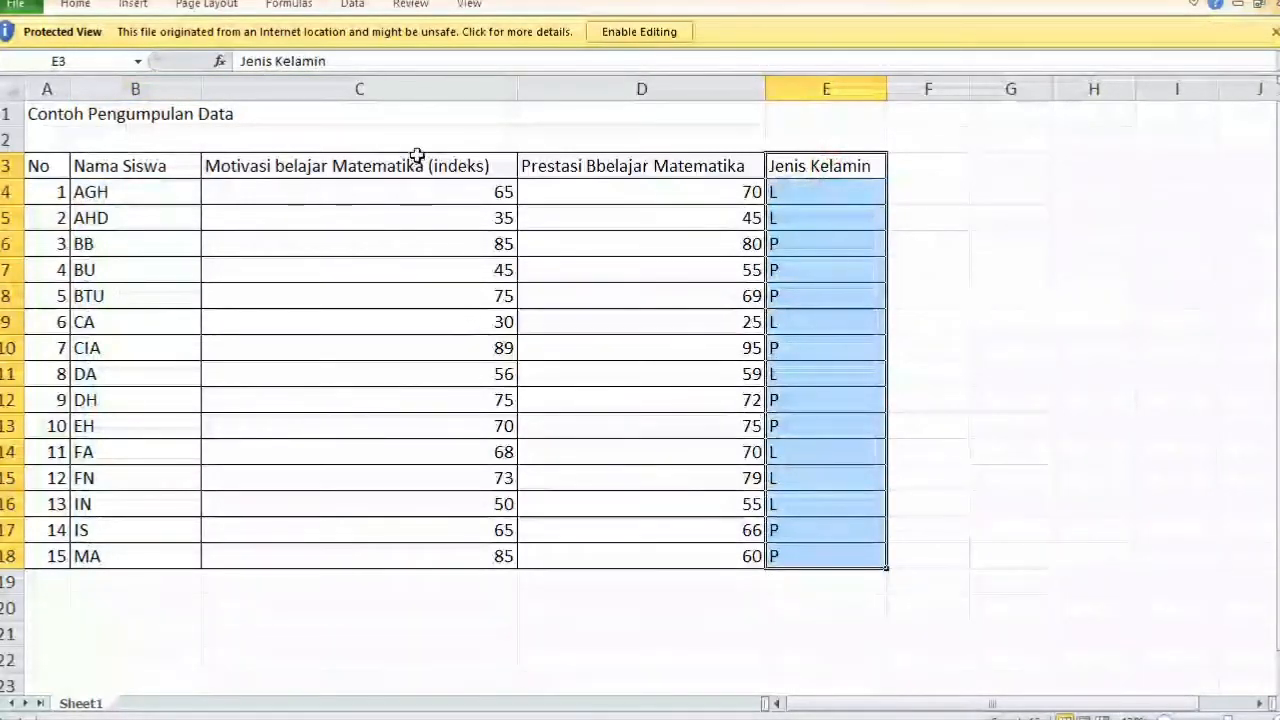
pyautogui.moveTo(420, 162); pyautogui.dragTo(476, 486)
pyautogui.moveTo(609, 166); pyautogui.dragTo(583, 556)
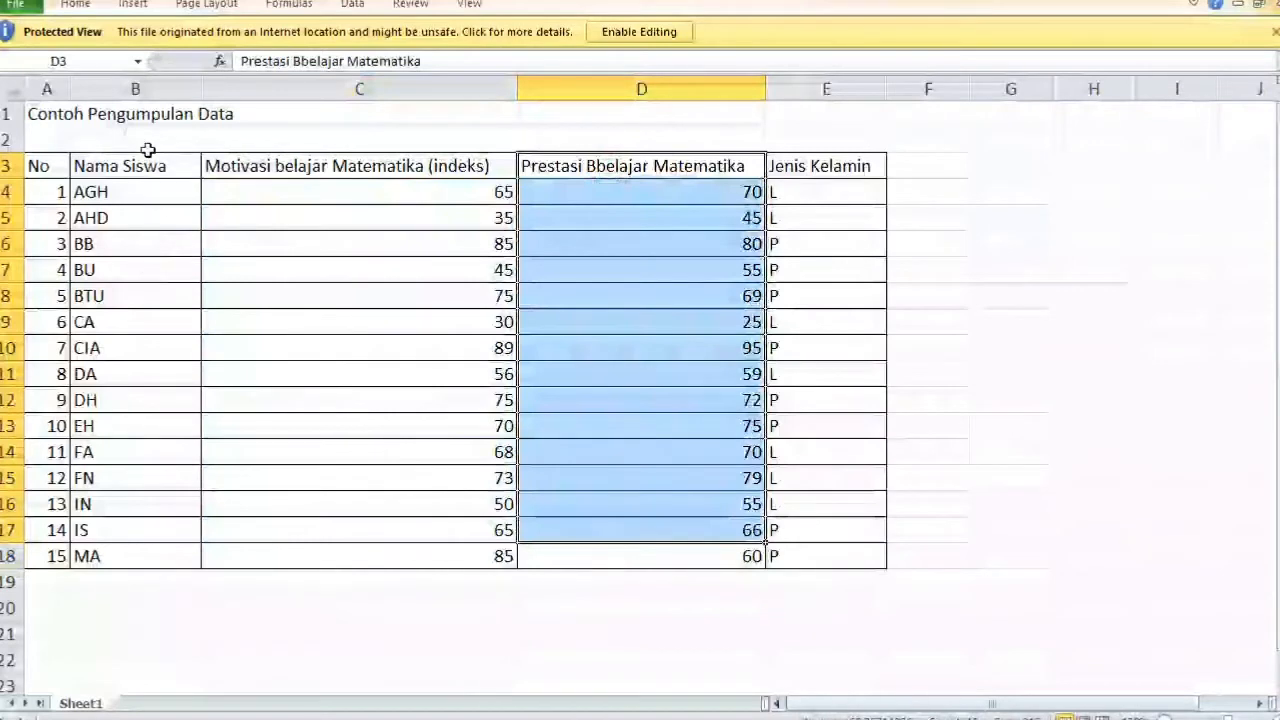
pyautogui.moveTo(147, 166); pyautogui.dragTo(106, 514)
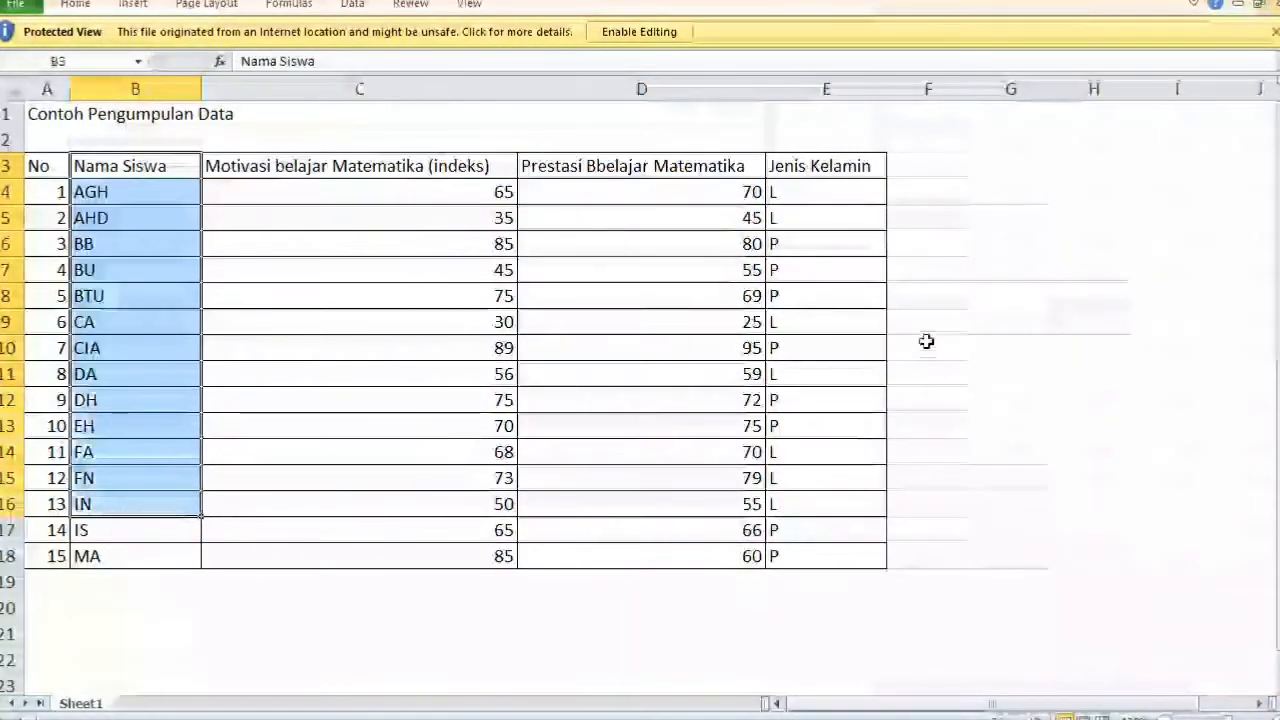
pyautogui.moveTo(833, 170); pyautogui.dragTo(820, 527)
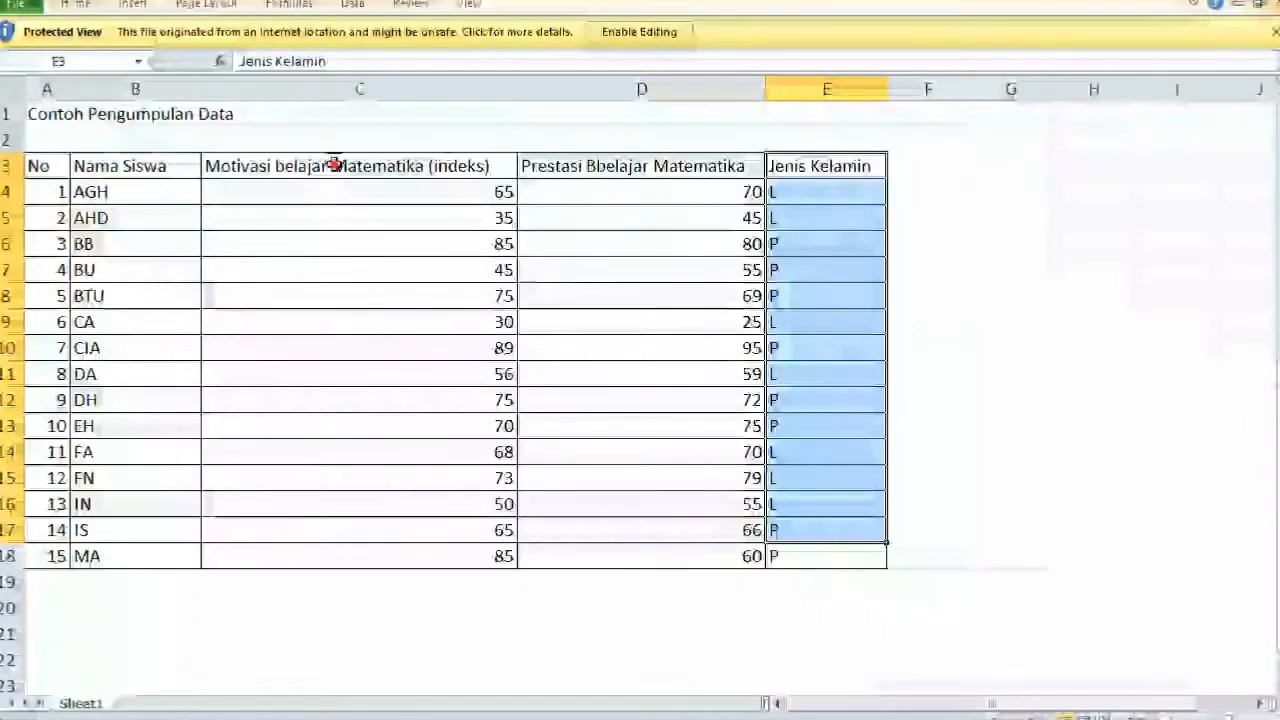
pyautogui.moveTo(331, 166); pyautogui.dragTo(348, 418)
pyautogui.moveTo(586, 166); pyautogui.dragTo(538, 497)
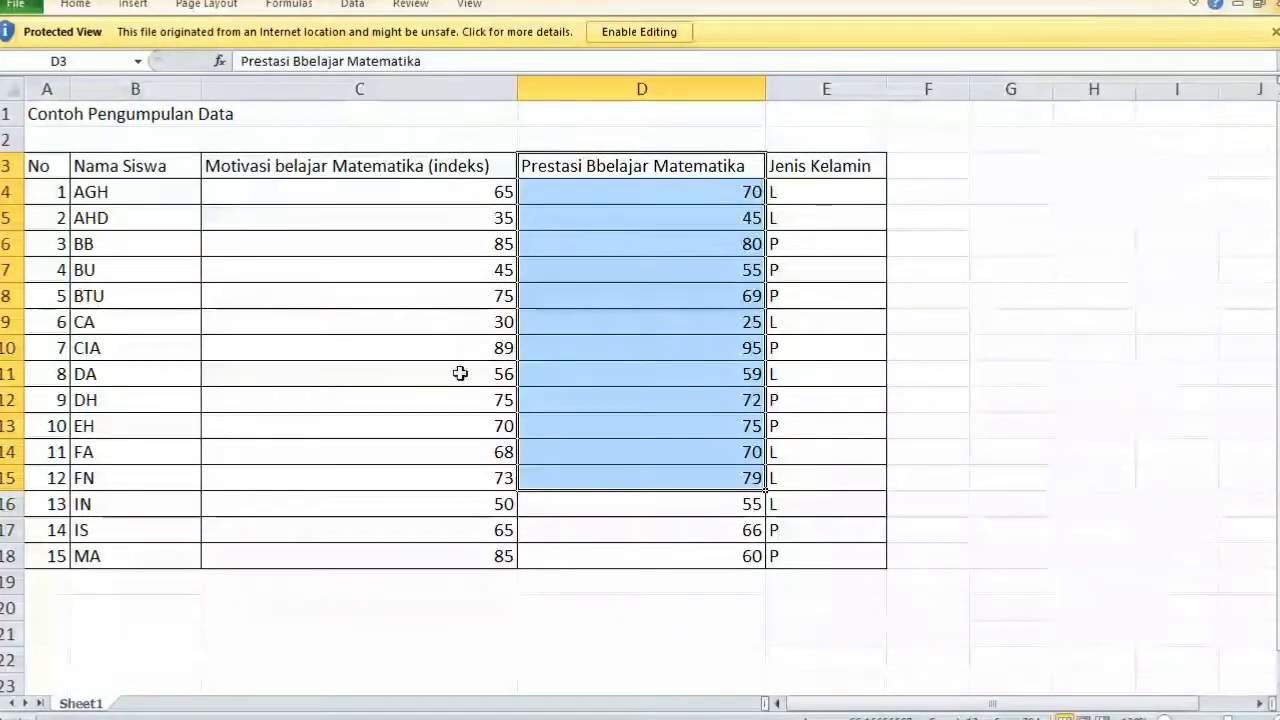
pyautogui.click(84, 271)
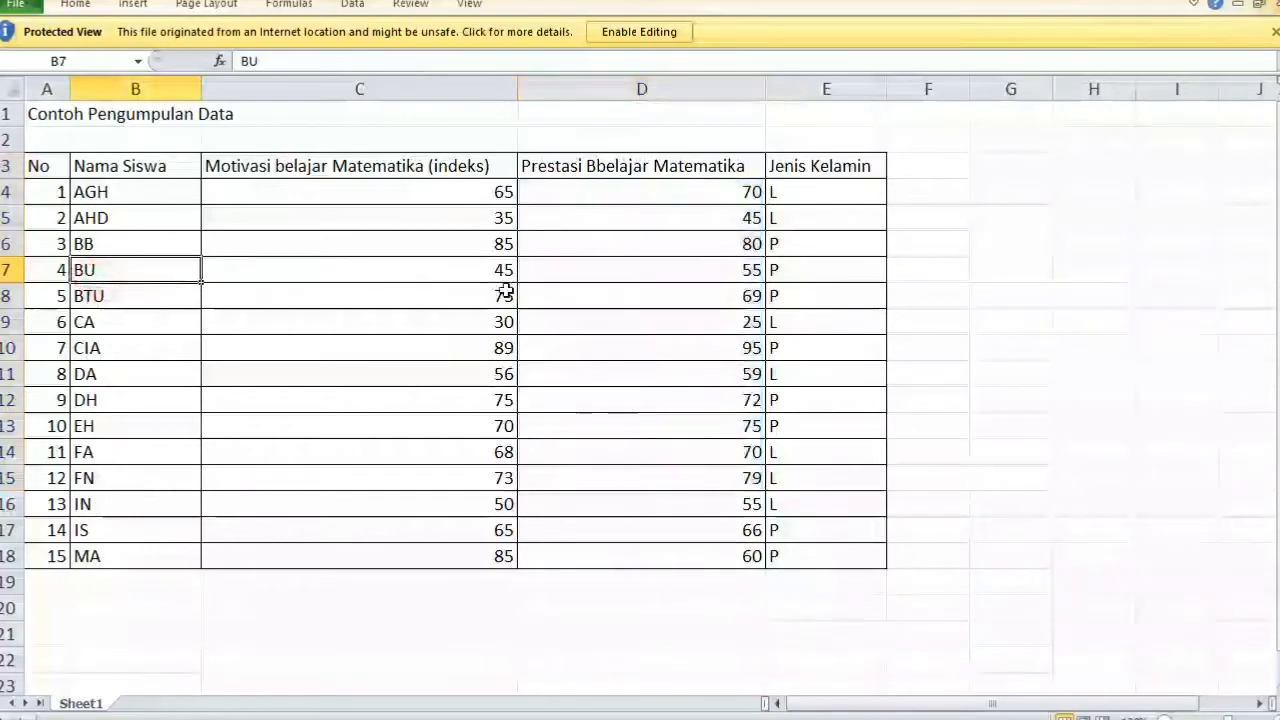
pyautogui.click(823, 296)
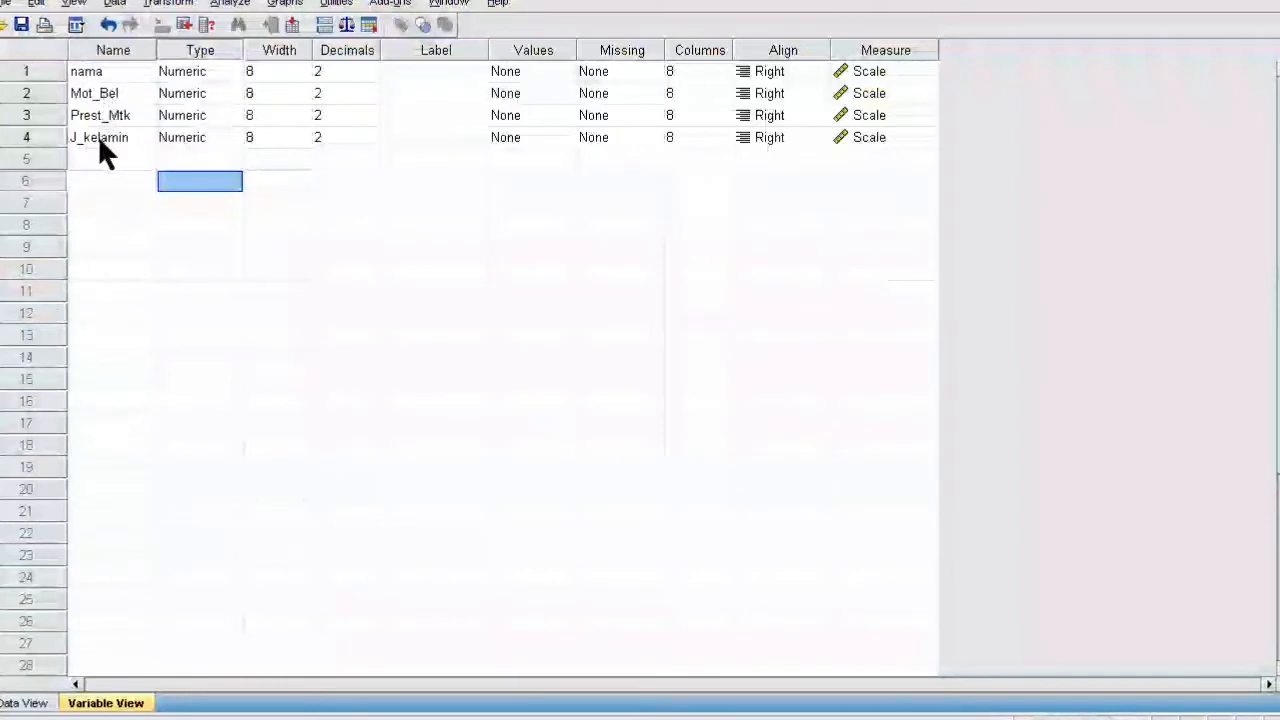
# - Change the type of nama and J_kelamin to String in the Variable Type dialog
pyautogui.click(248, 71)
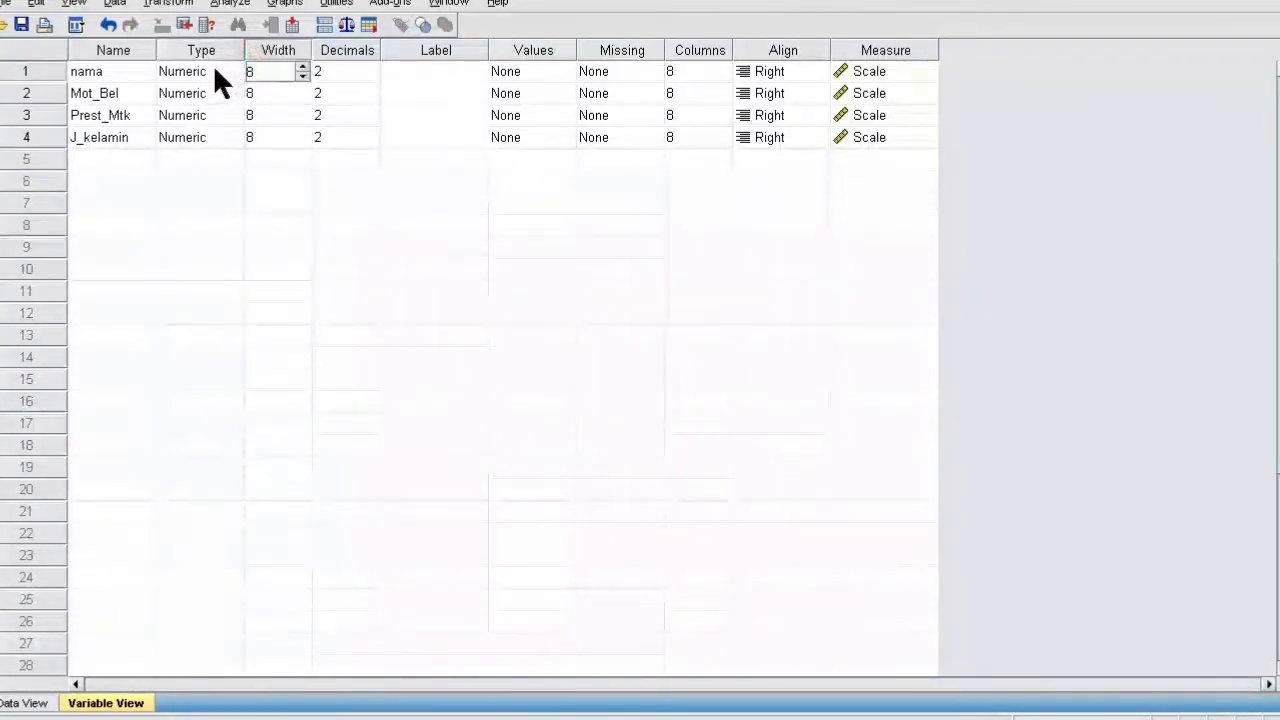
pyautogui.click(206, 71)
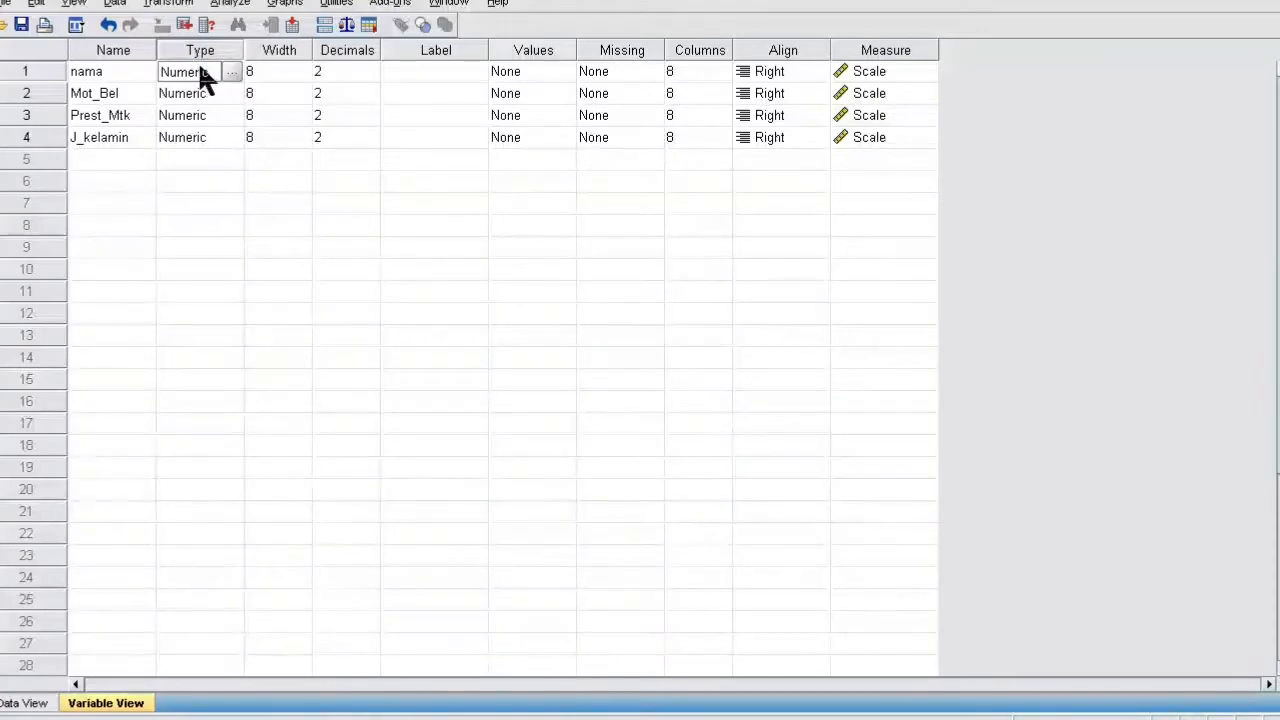
pyautogui.click(230, 71)
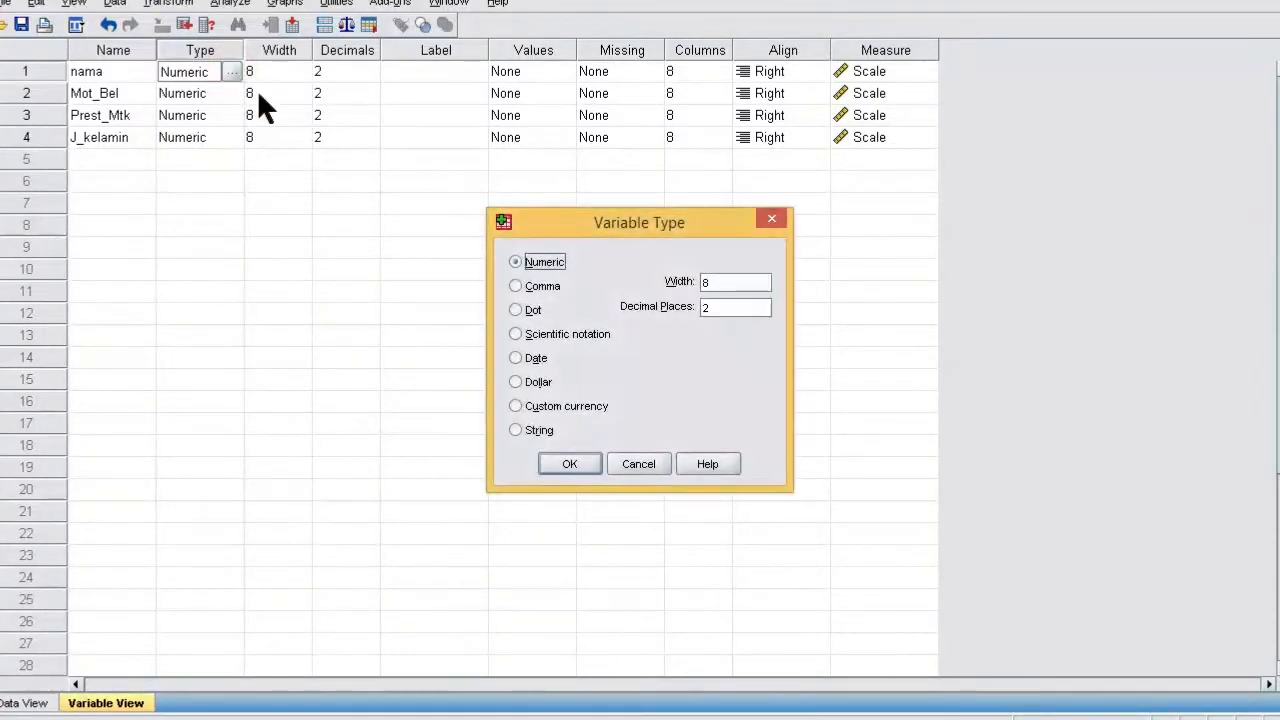
pyautogui.click(530, 432)
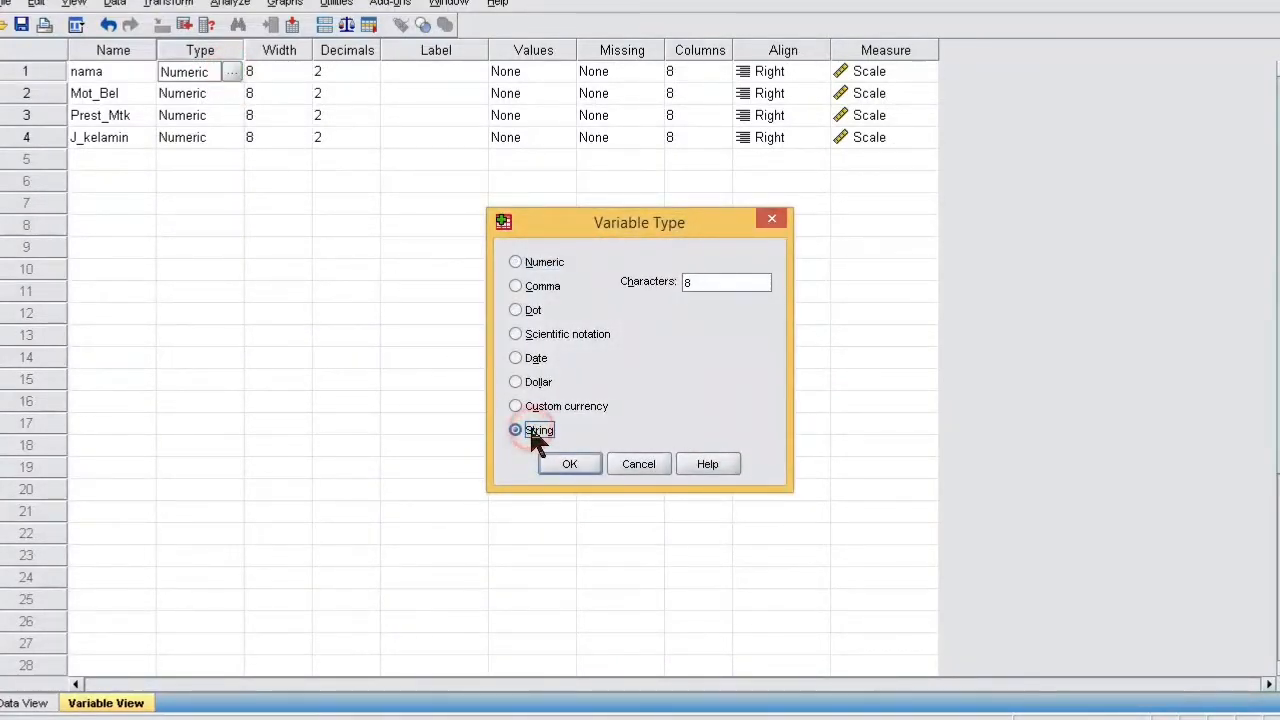
pyautogui.click(560, 465)
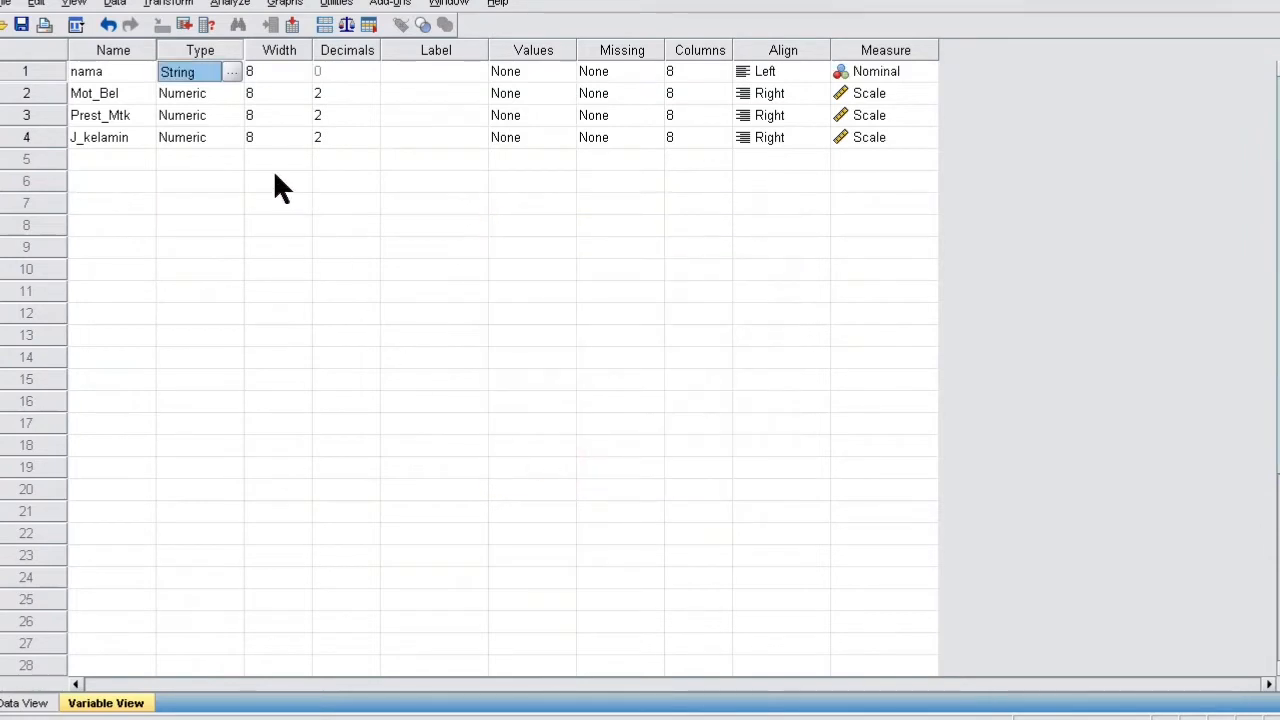
pyautogui.click(185, 138)
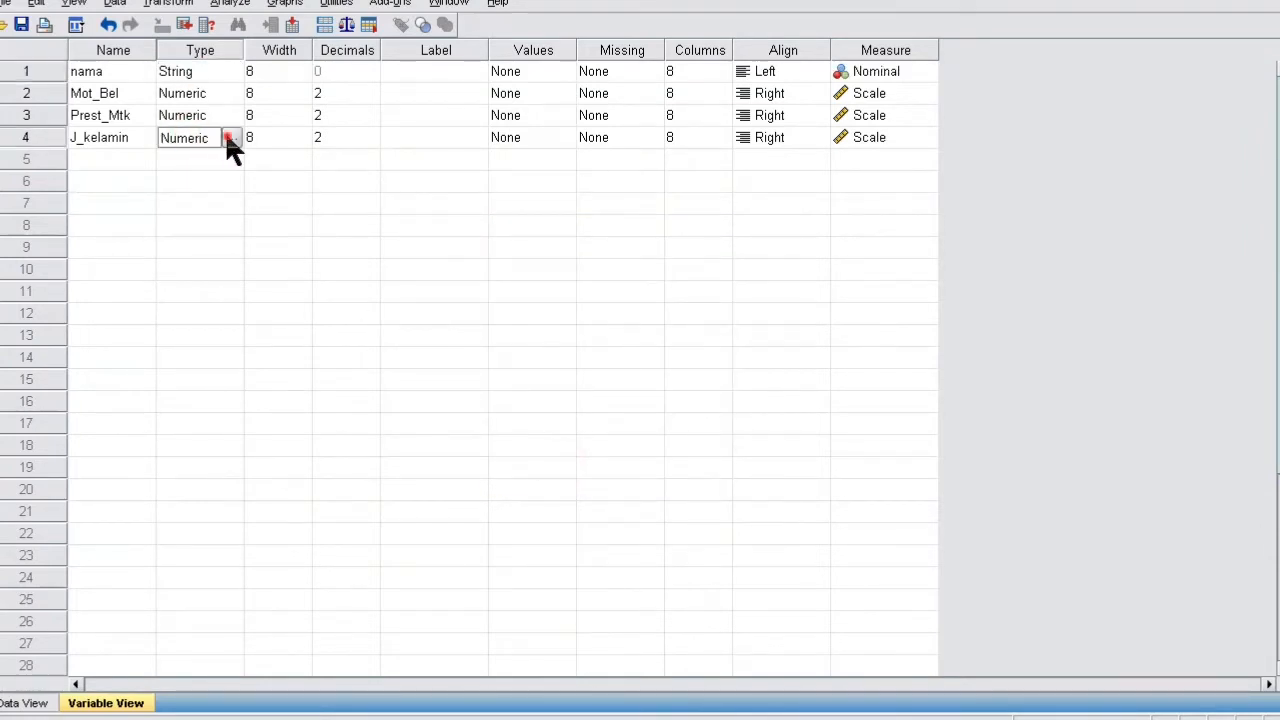
pyautogui.click(230, 138)
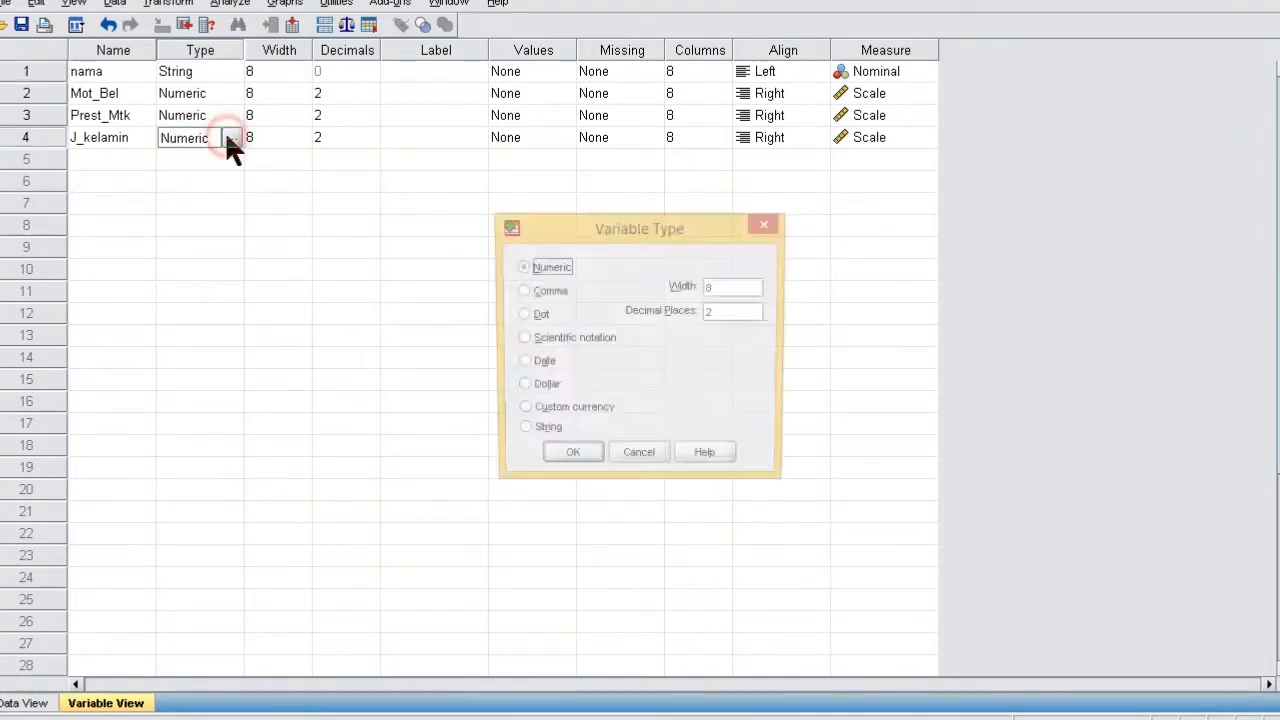
pyautogui.click(527, 432)
pyautogui.click(562, 462)
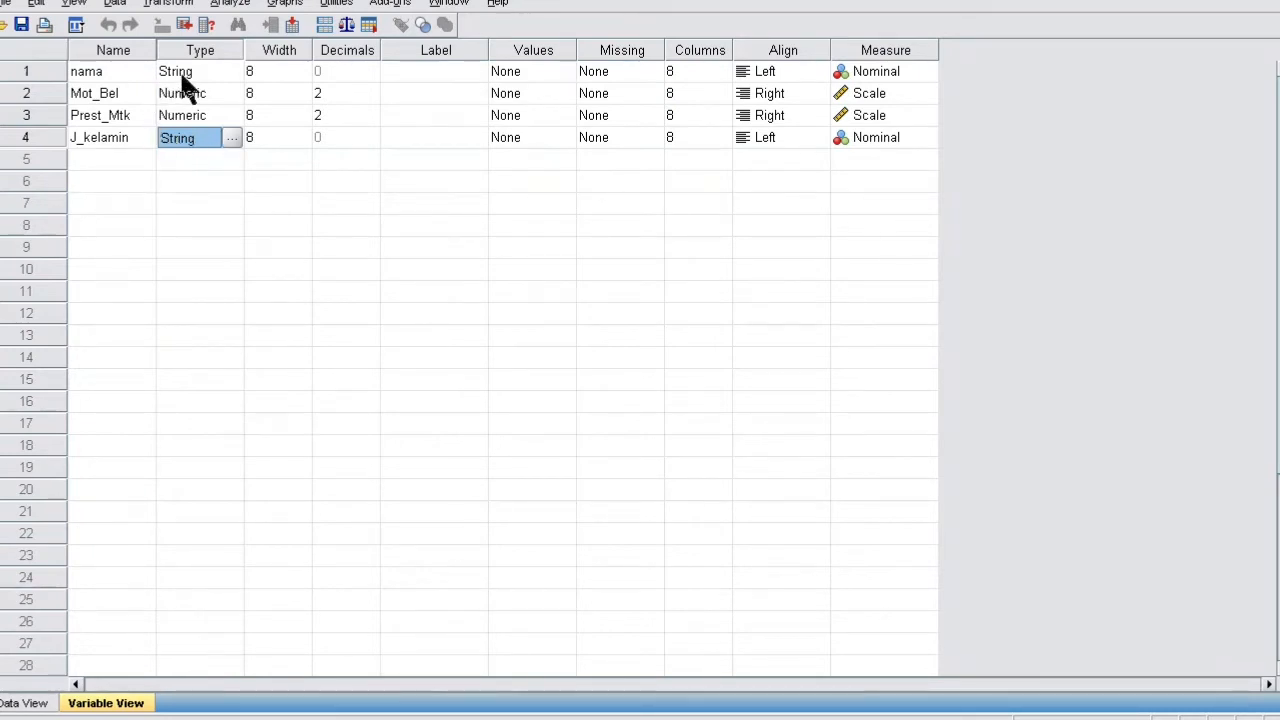
# - Review the four variables nama, Mot_Bel, Prest_Mtk and J_kelamin in Variable View
pyautogui.click(96, 68)
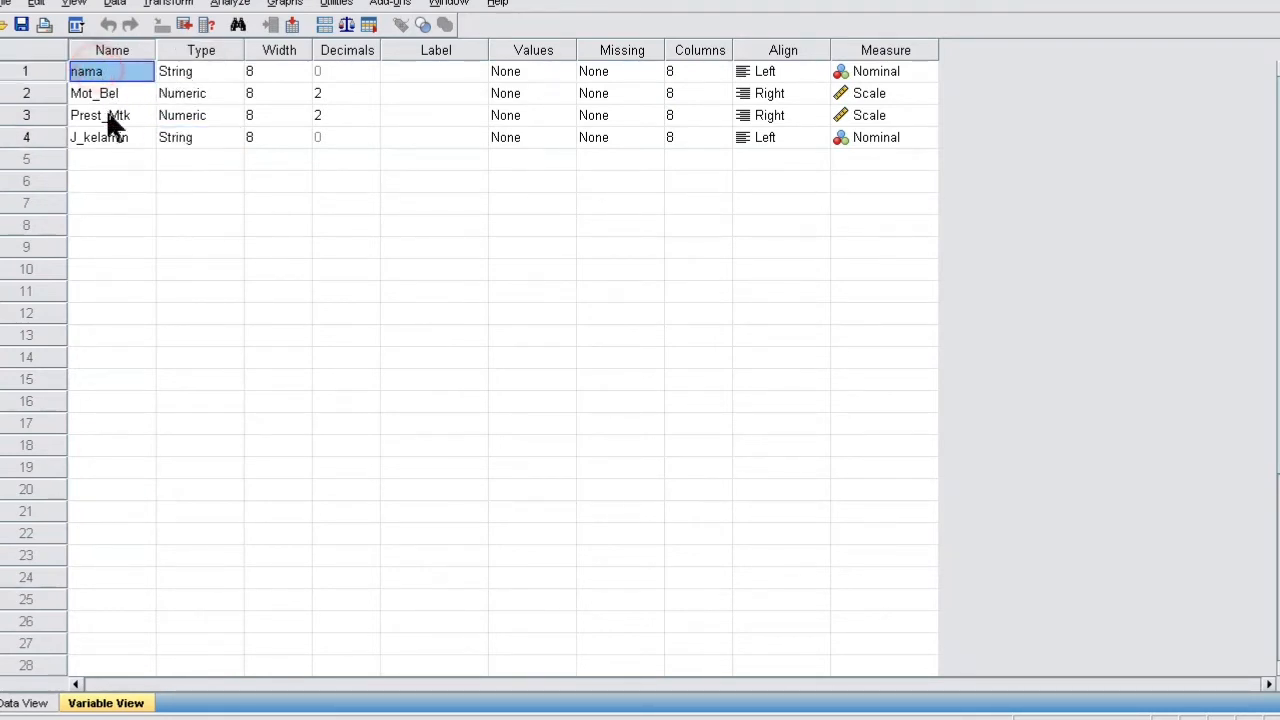
pyautogui.click(102, 136)
pyautogui.click(97, 69)
pyautogui.click(103, 132)
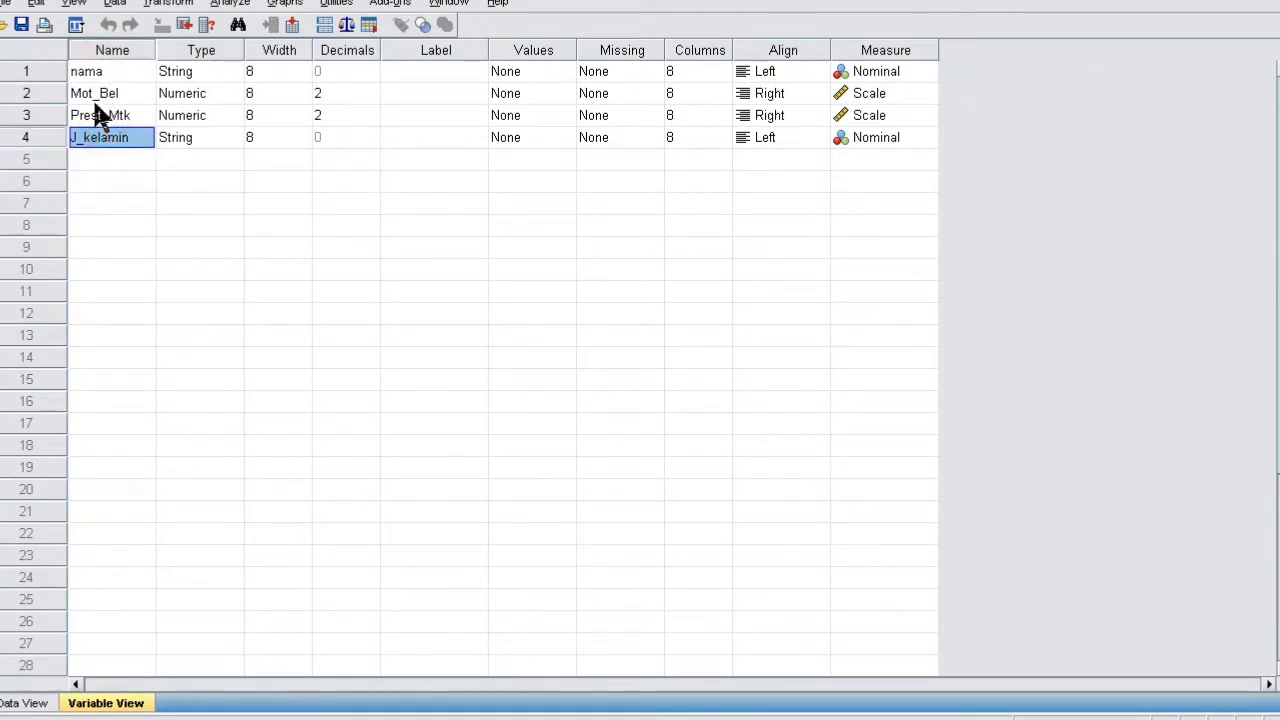
pyautogui.click(90, 72)
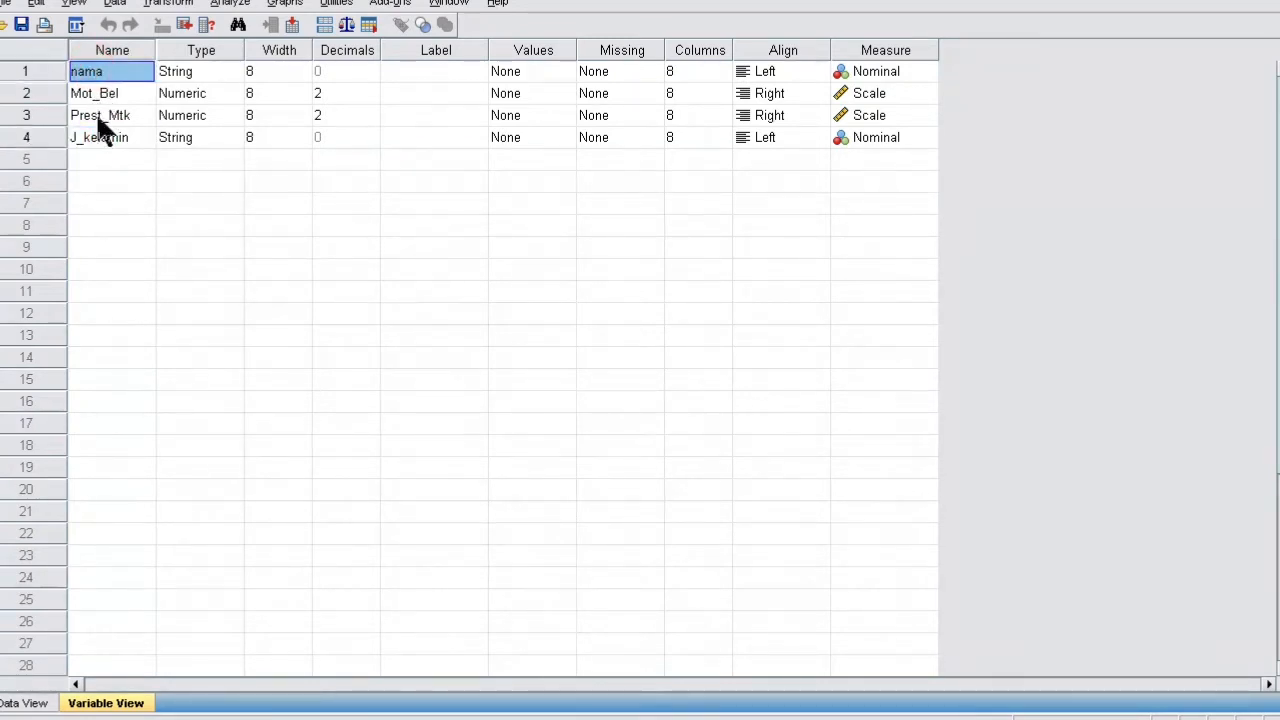
pyautogui.click(98, 92)
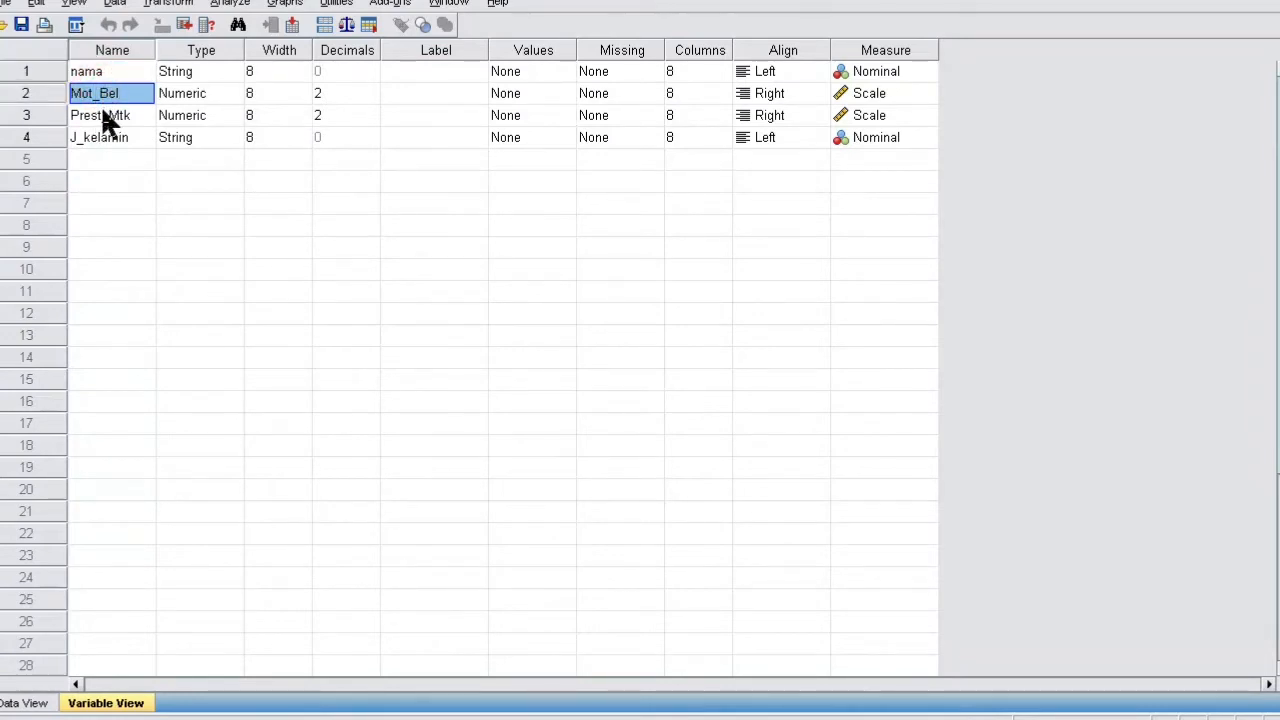
pyautogui.click(102, 113)
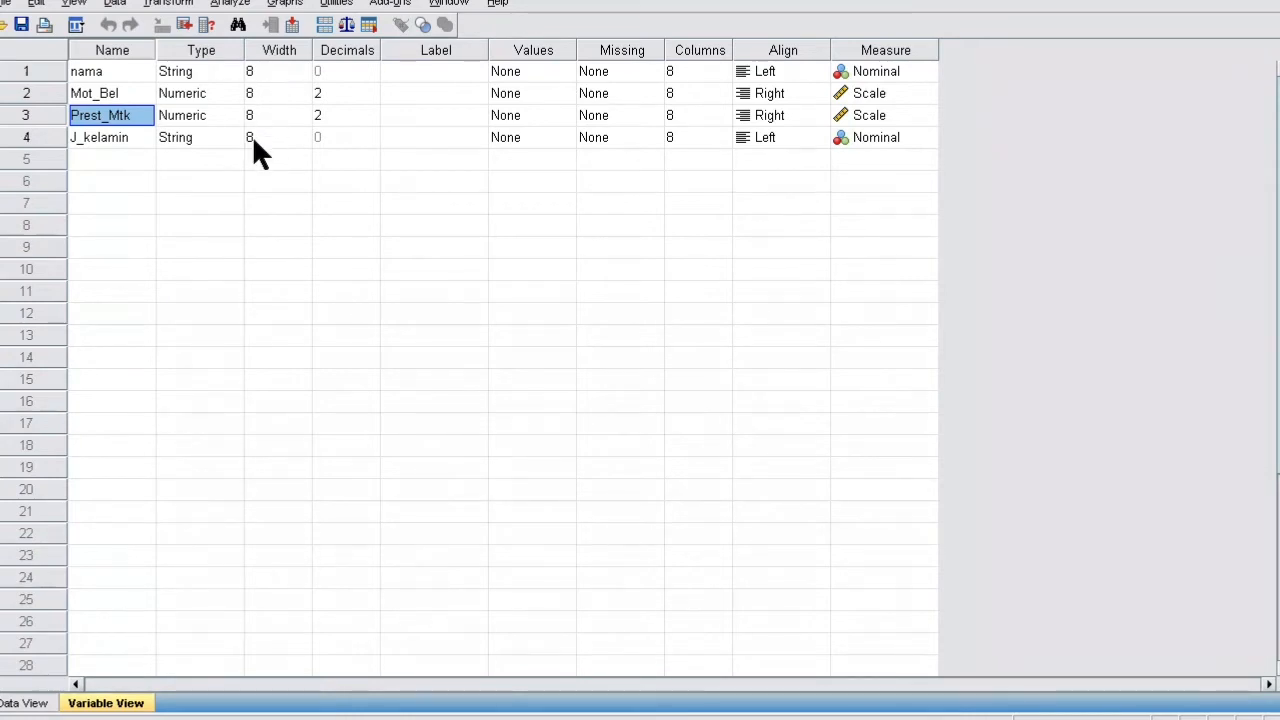
# - Inspect each variable's Decimals cell, focusing on Mot_Bel and Prest_Mtk
pyautogui.click(338, 68)
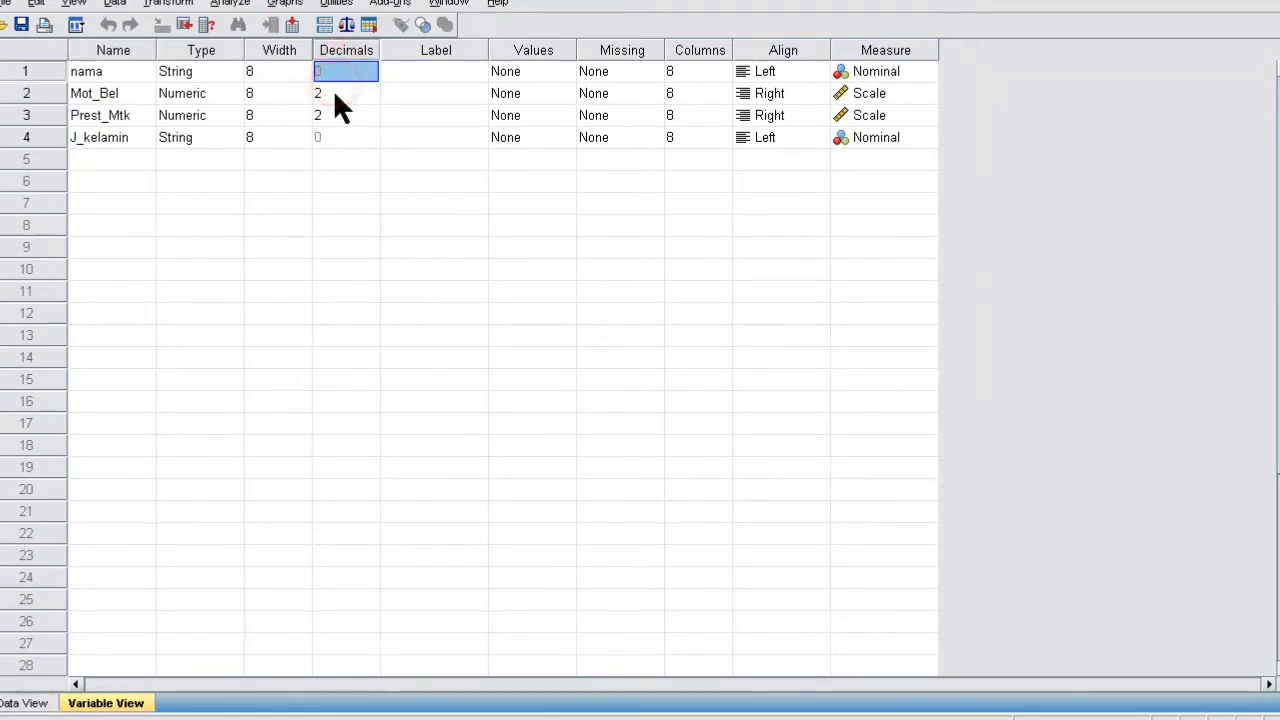
pyautogui.click(334, 98)
pyautogui.click(335, 76)
pyautogui.click(329, 135)
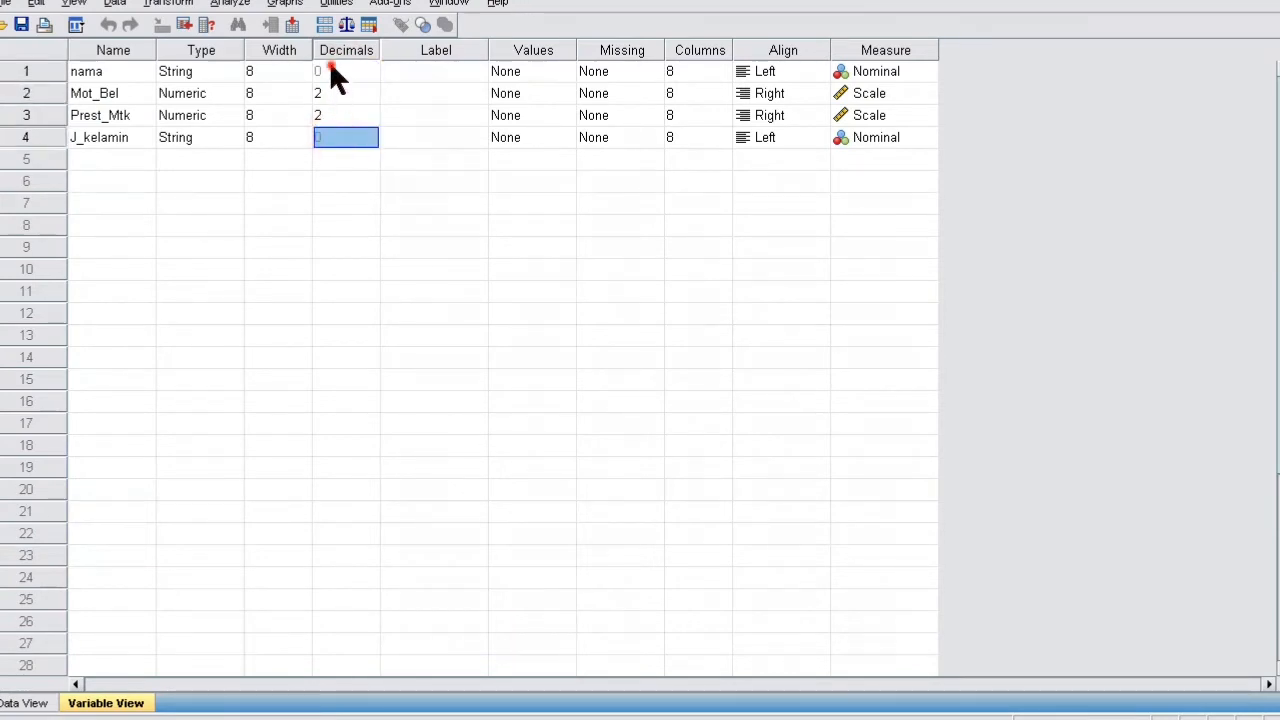
pyautogui.click(331, 68)
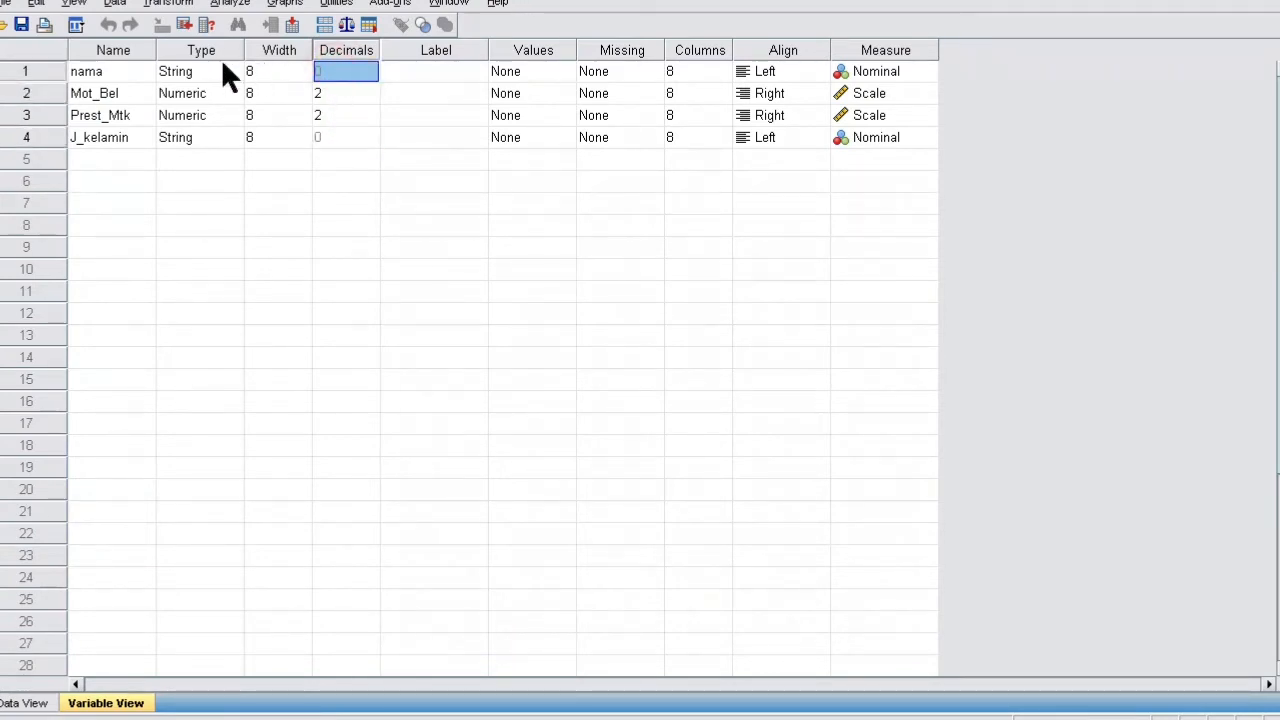
pyautogui.click(340, 76)
pyautogui.click(330, 91)
pyautogui.click(327, 113)
pyautogui.click(336, 90)
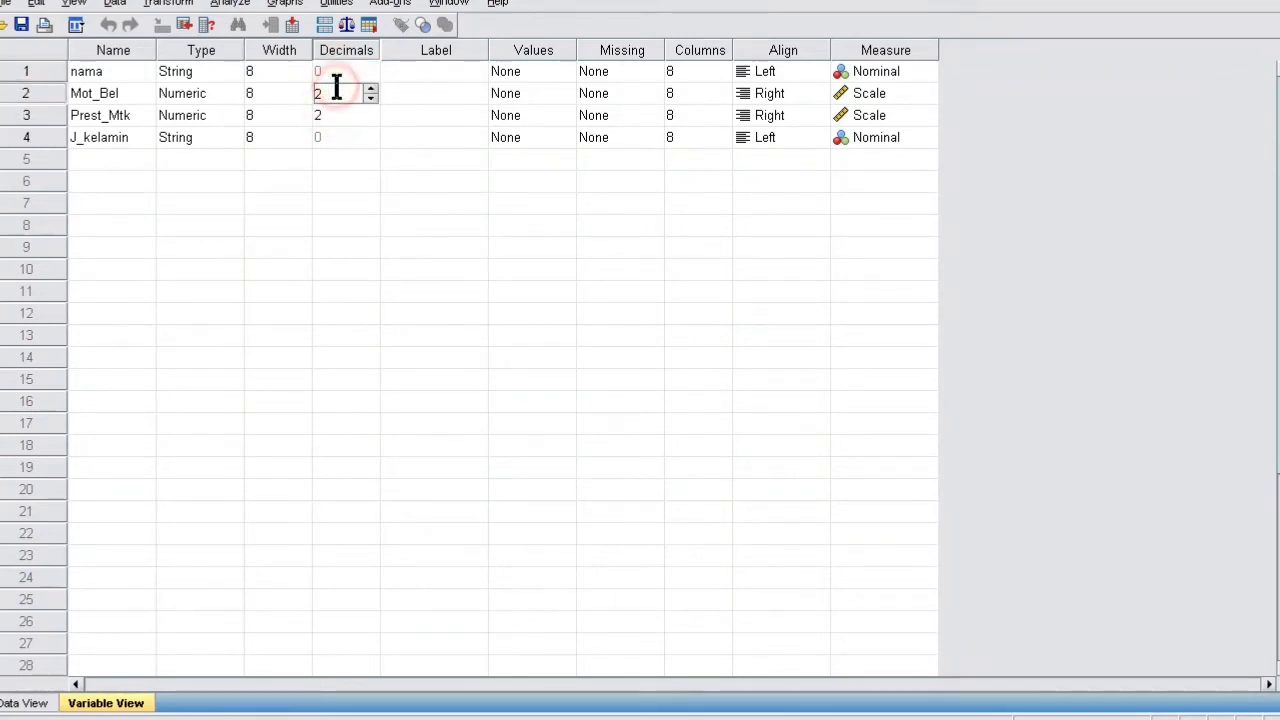
pyautogui.click(335, 108)
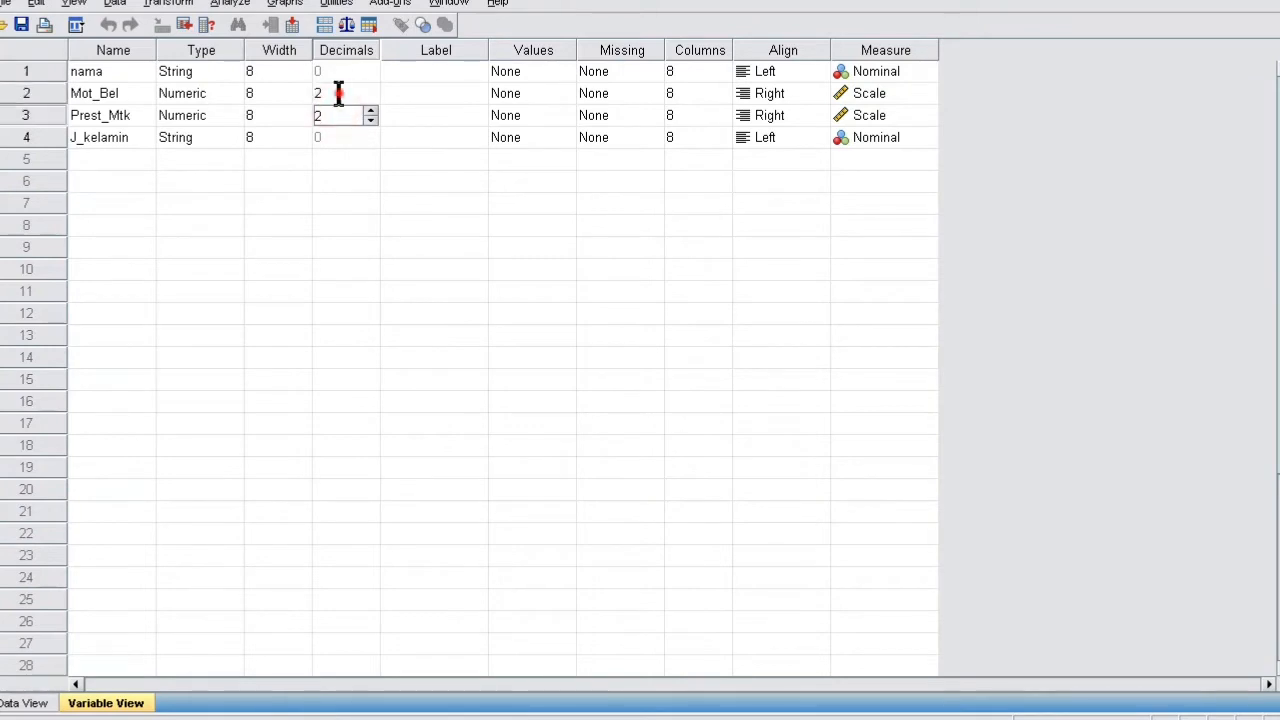
pyautogui.click(338, 93)
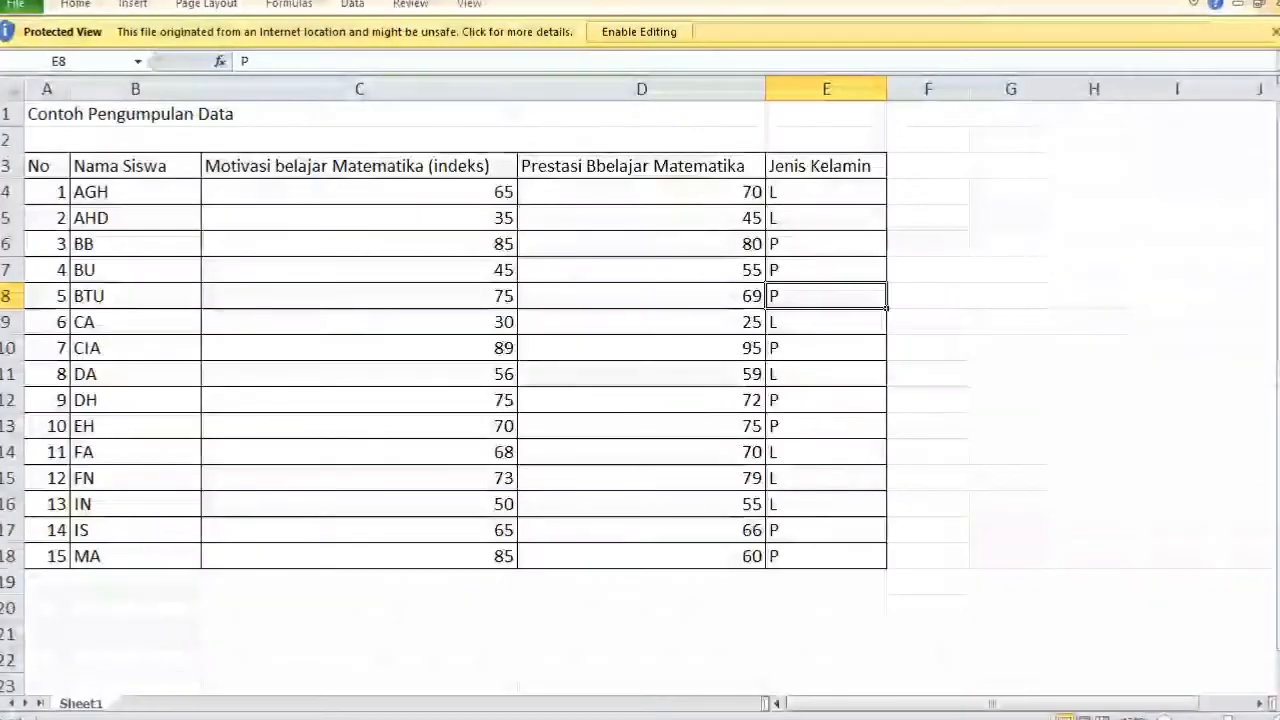
# - Check the whole-number scores in the Excel sheet, then return to SPSS
pyautogui.click(471, 243)
pyautogui.click(571, 251)
pyautogui.click(573, 323)
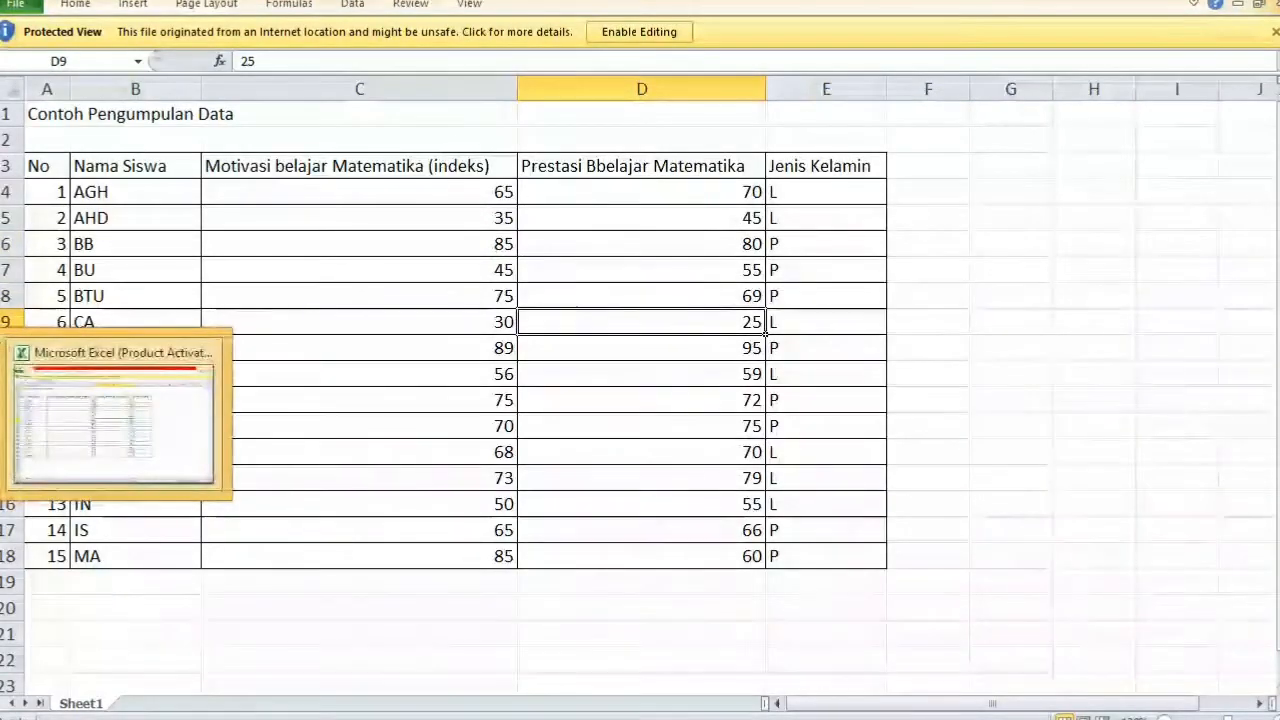
pyautogui.click(2, 430)
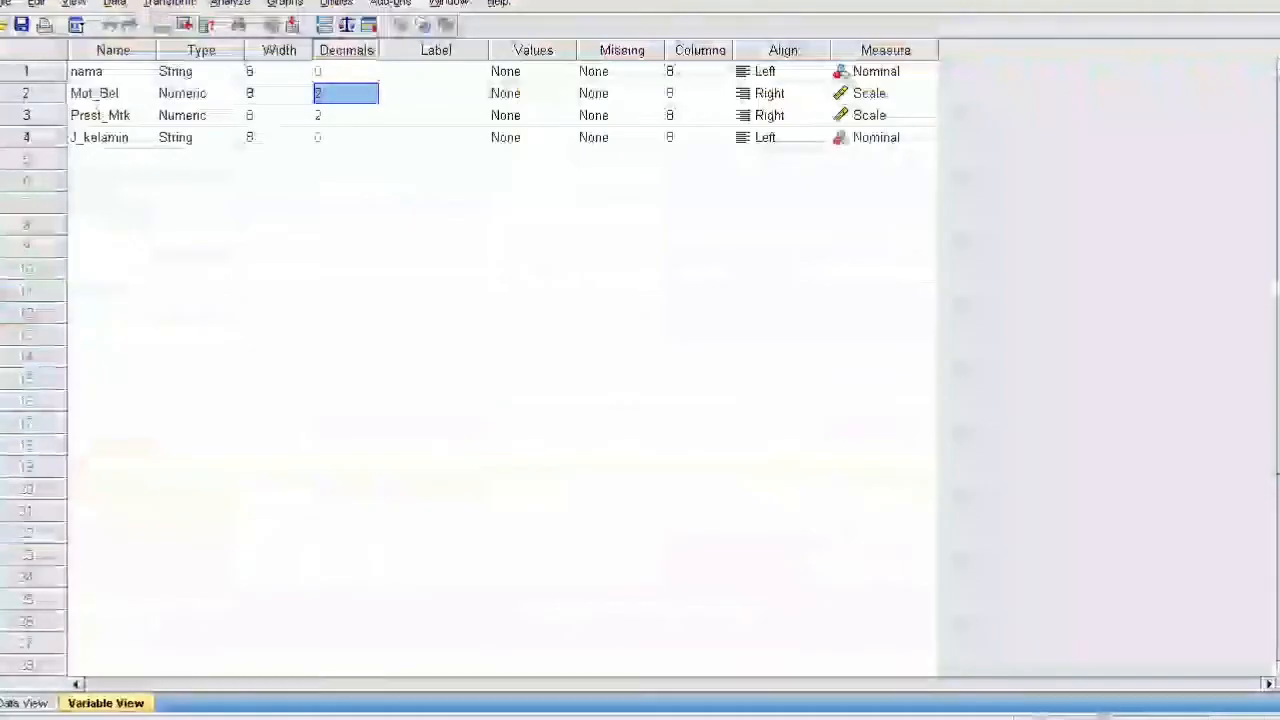
# - Try lowering Mot_Bel and Prest_Mtk widths to 4, then restore both to 8
pyautogui.click(288, 90)
pyautogui.click(303, 97)
pyautogui.click(303, 97)
pyautogui.click(303, 97)
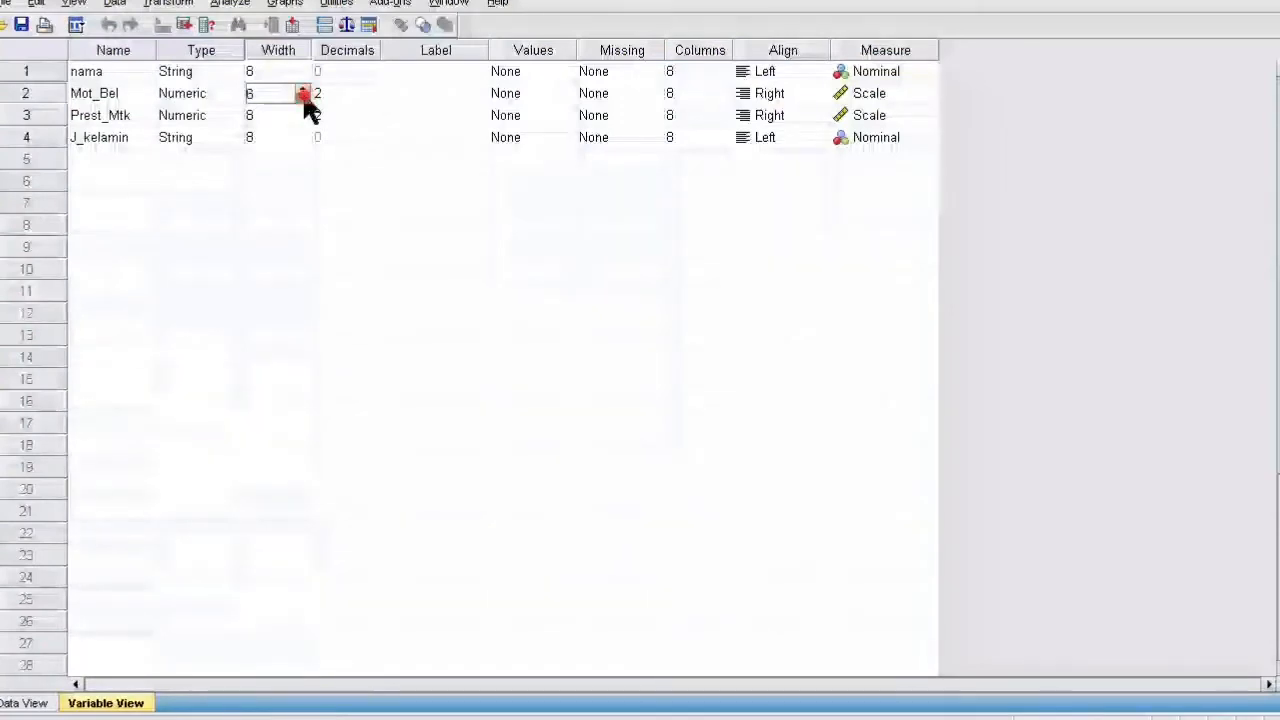
pyautogui.click(303, 97)
pyautogui.click(268, 114)
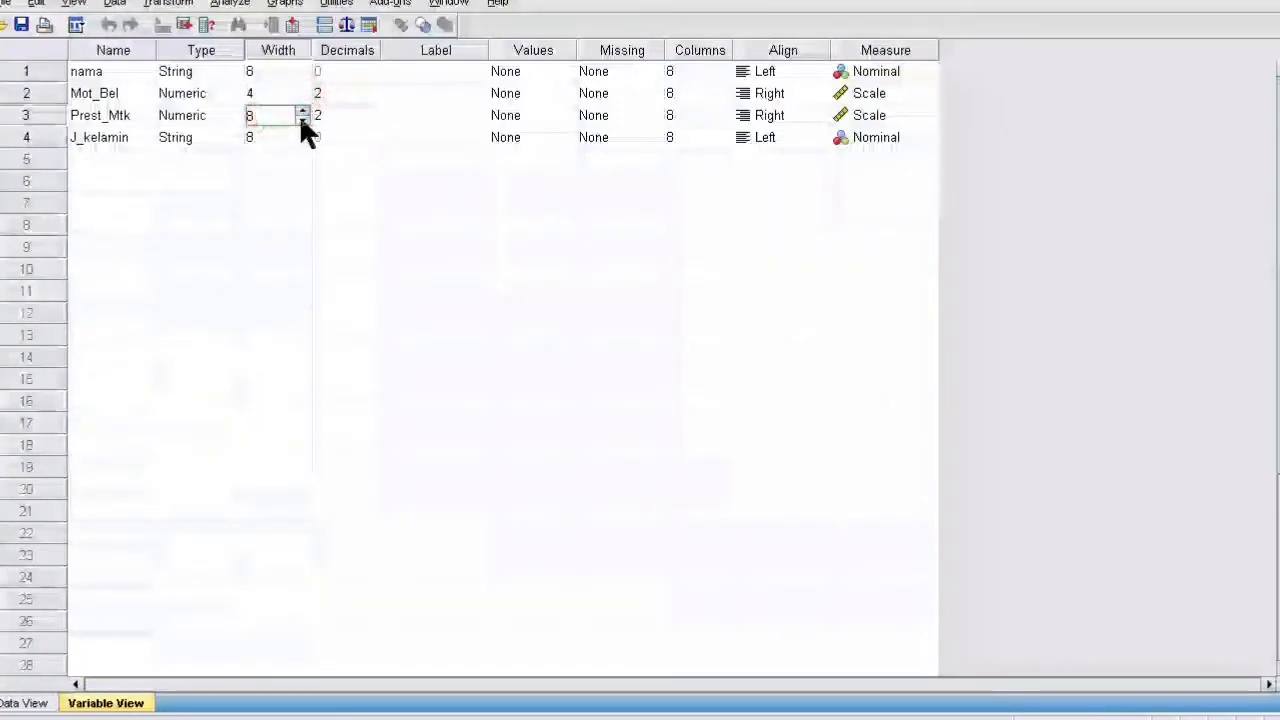
pyautogui.click(303, 119)
pyautogui.click(303, 119)
pyautogui.click(303, 119)
pyautogui.click(303, 119)
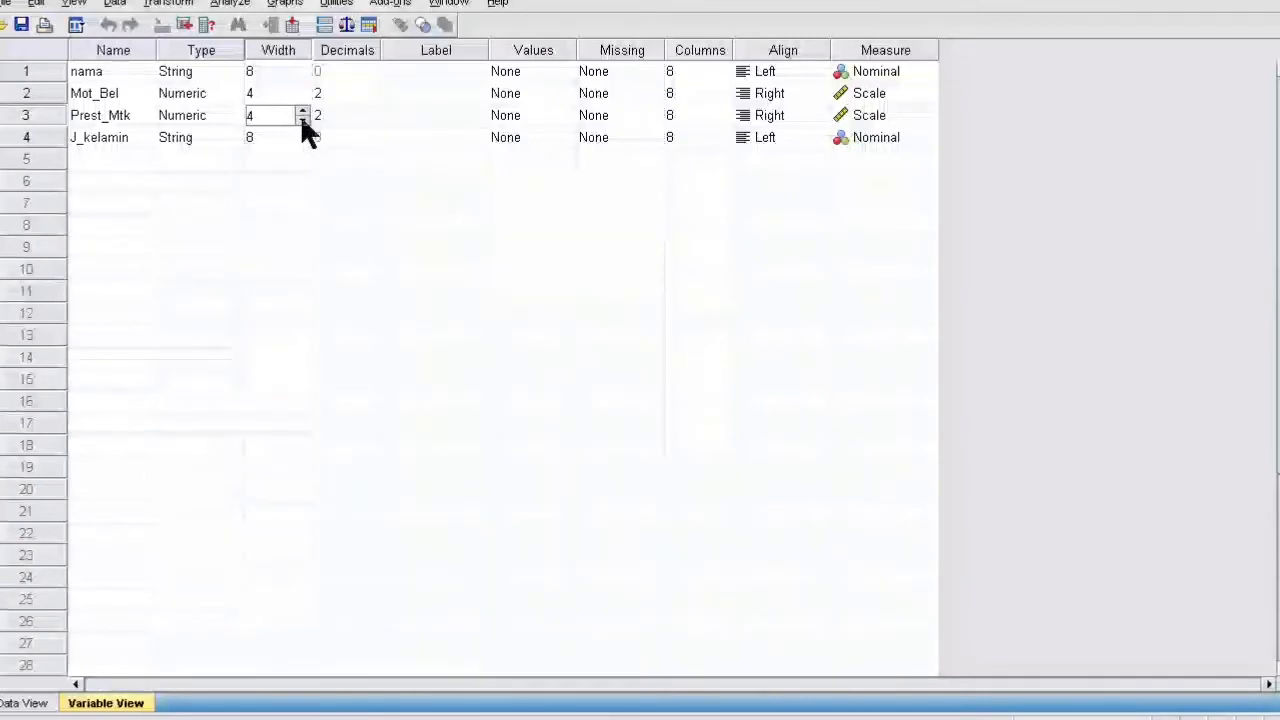
pyautogui.click(301, 110)
pyautogui.click(301, 110)
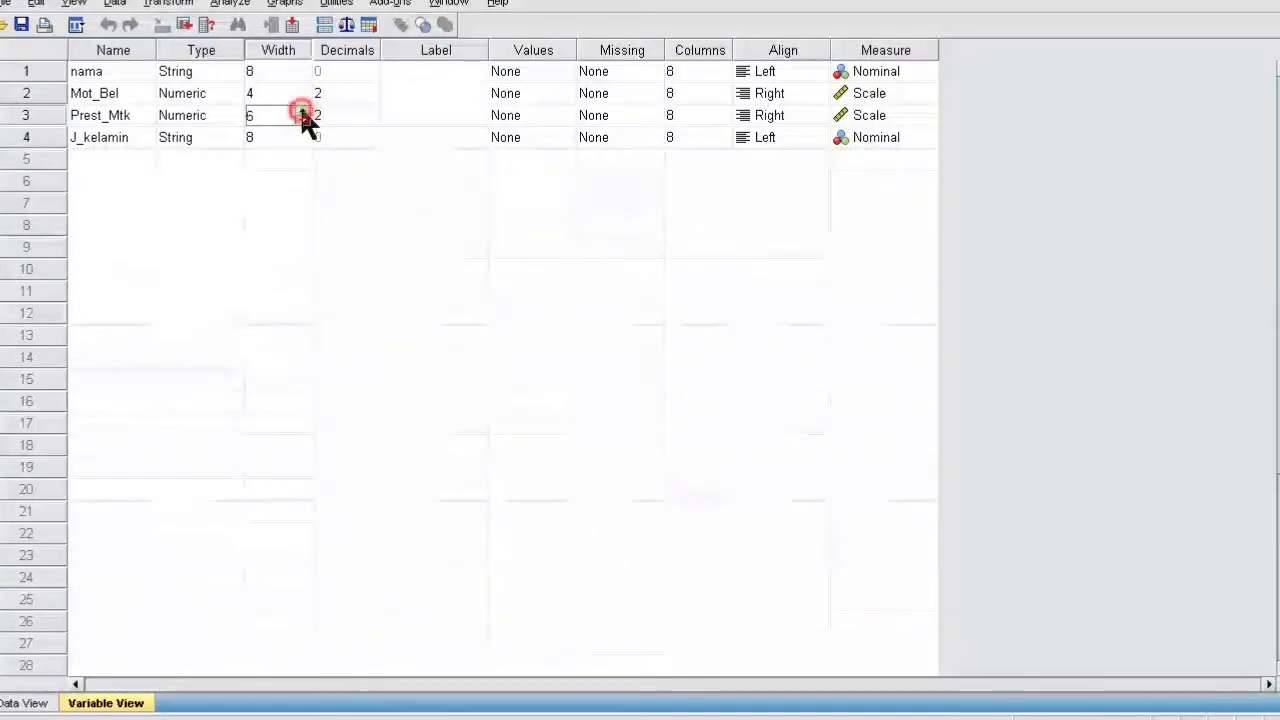
pyautogui.click(301, 110)
pyautogui.click(301, 110)
pyautogui.click(285, 93)
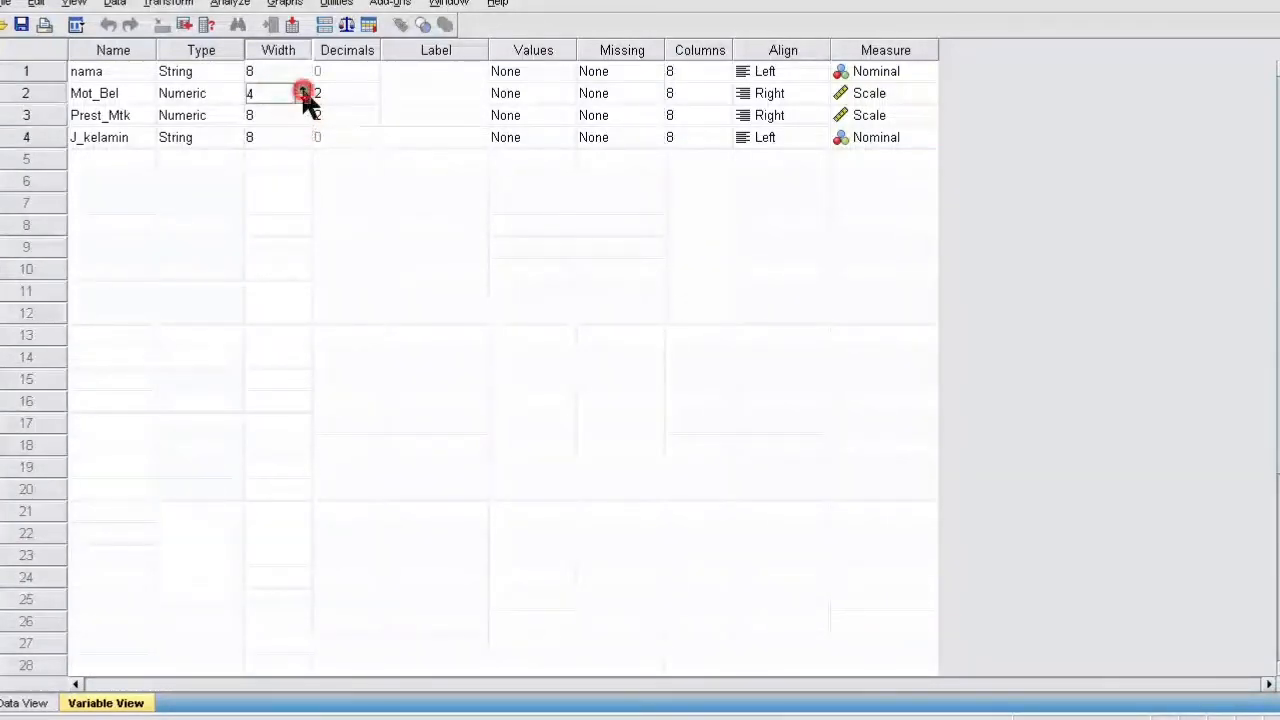
pyautogui.click(301, 89)
pyautogui.click(301, 89)
pyautogui.click(301, 89)
pyautogui.click(301, 89)
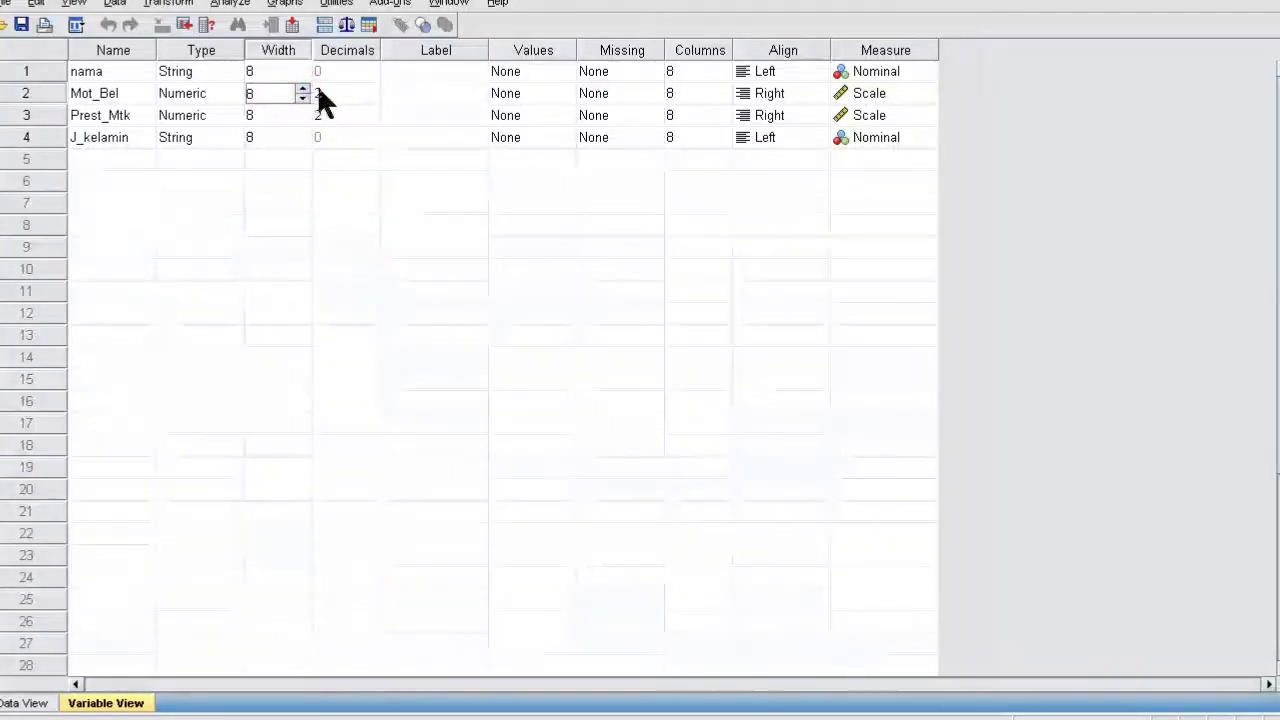
# - Reduce Mot_Bel and Prest_Mtk decimal places from 2 to 0
pyautogui.click(327, 92)
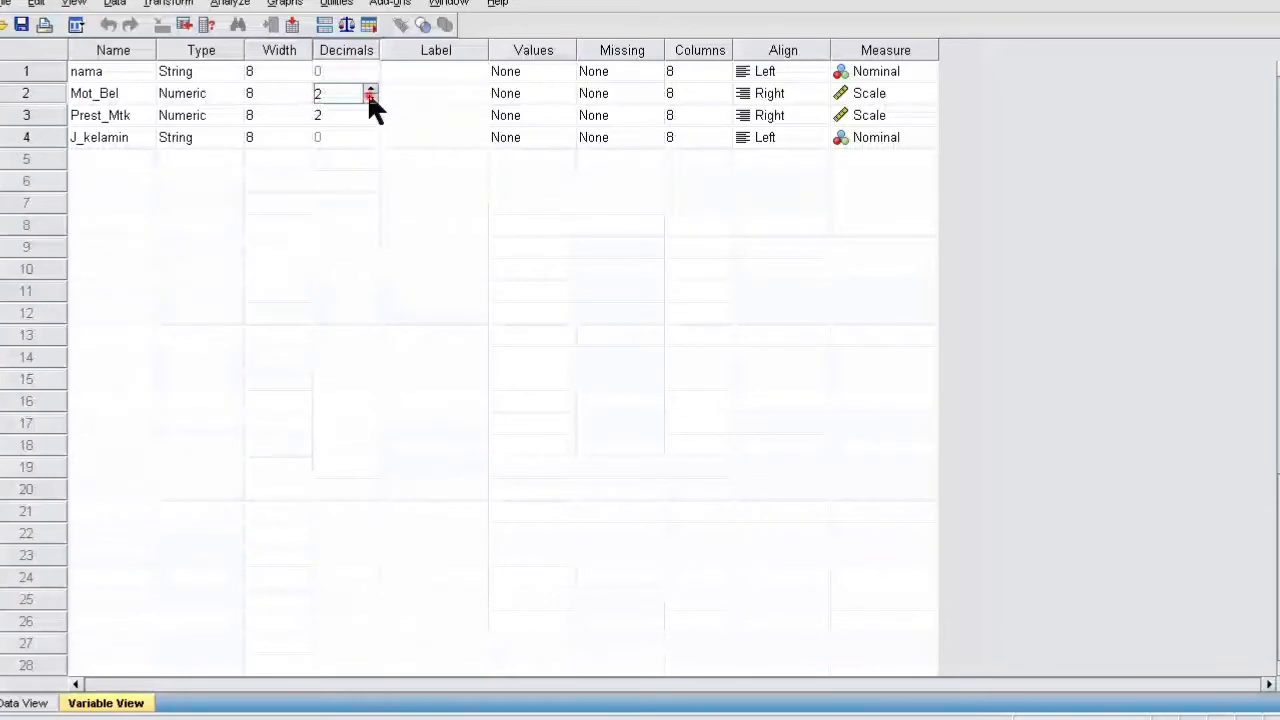
pyautogui.click(369, 97)
pyautogui.click(369, 97)
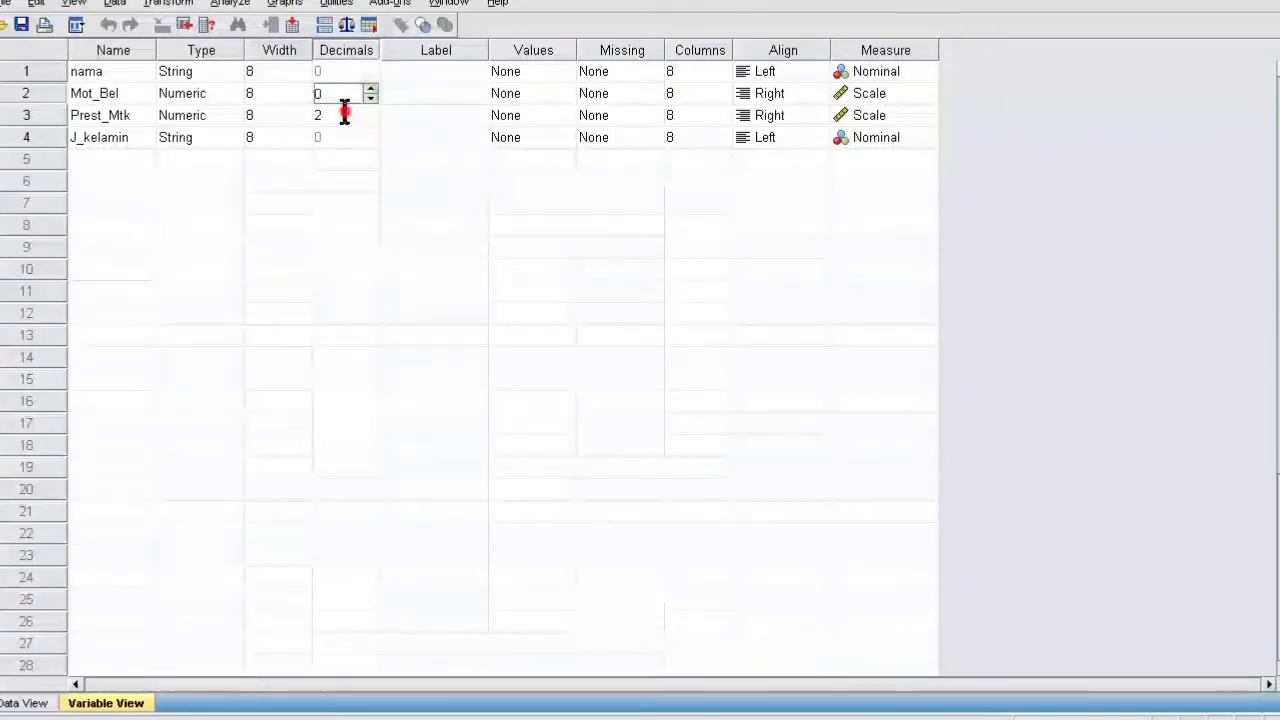
pyautogui.click(352, 115)
pyautogui.click(369, 119)
pyautogui.click(369, 119)
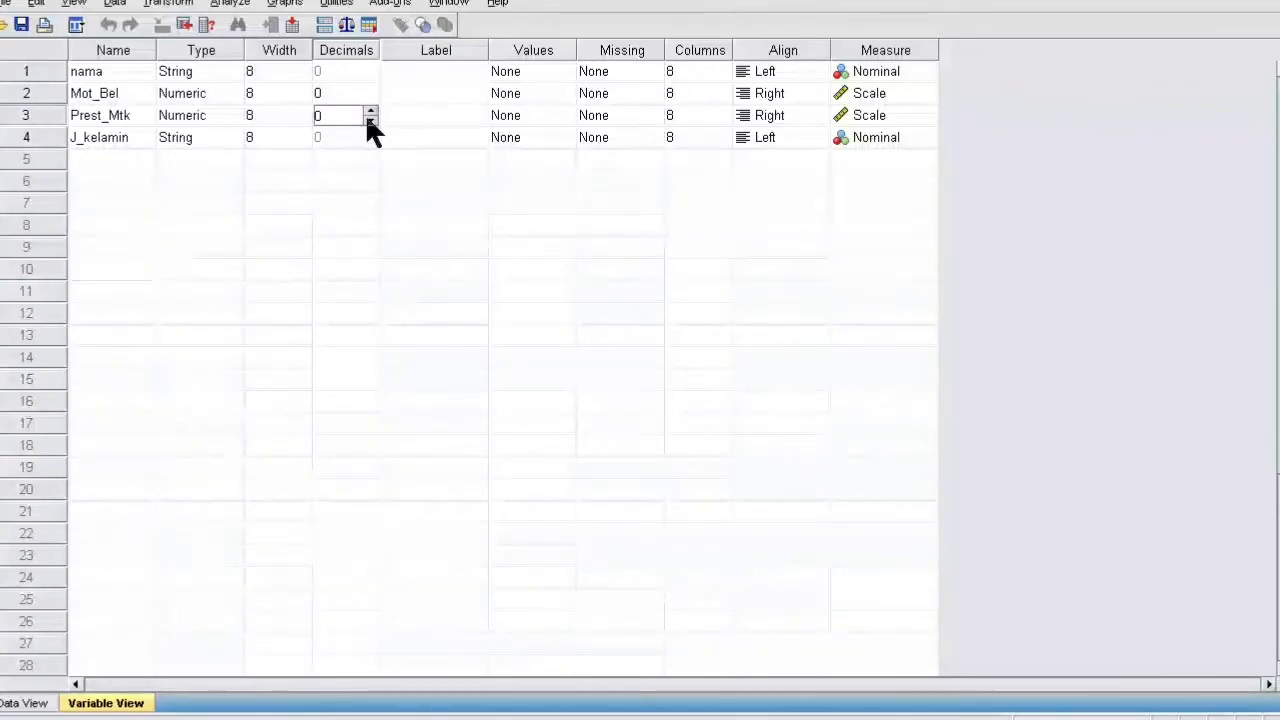
pyautogui.click(363, 178)
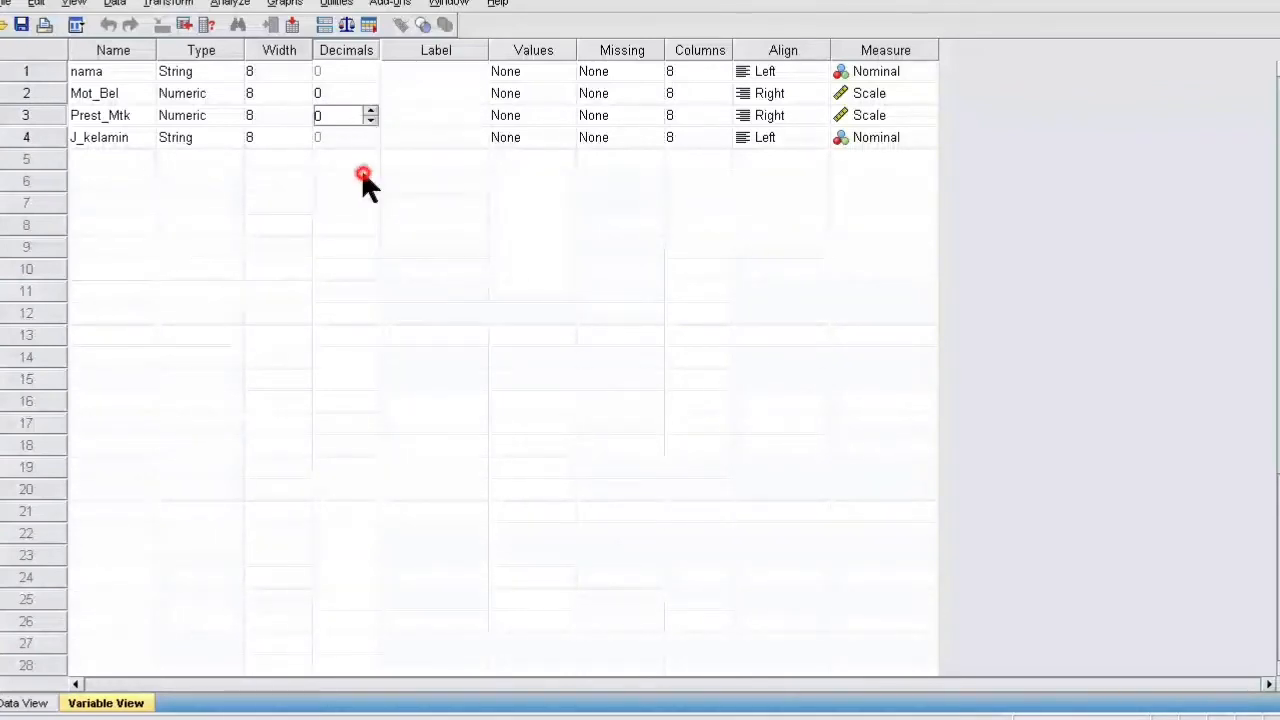
# - Label nama 'Nama Siswa' and Mot_Bel 'Motiasi Belajar SIswa'
pyautogui.click(445, 75)
pyautogui.click(443, 87)
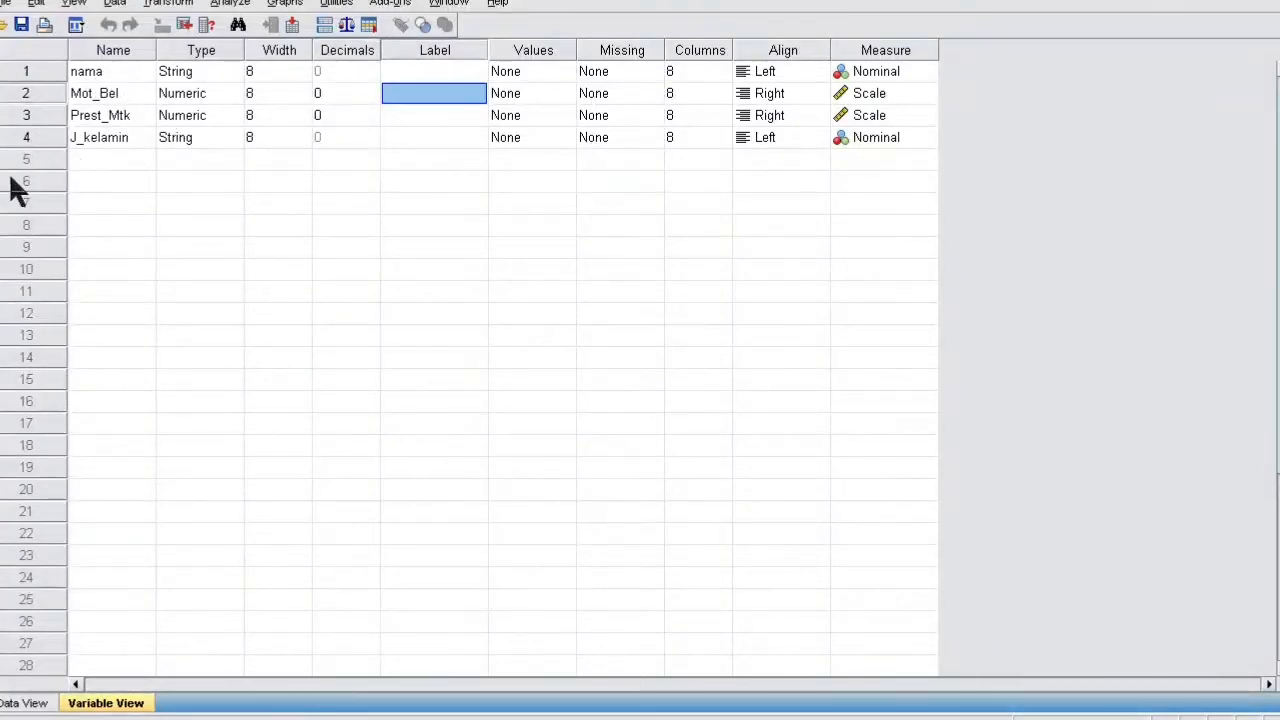
pyautogui.click(427, 70)
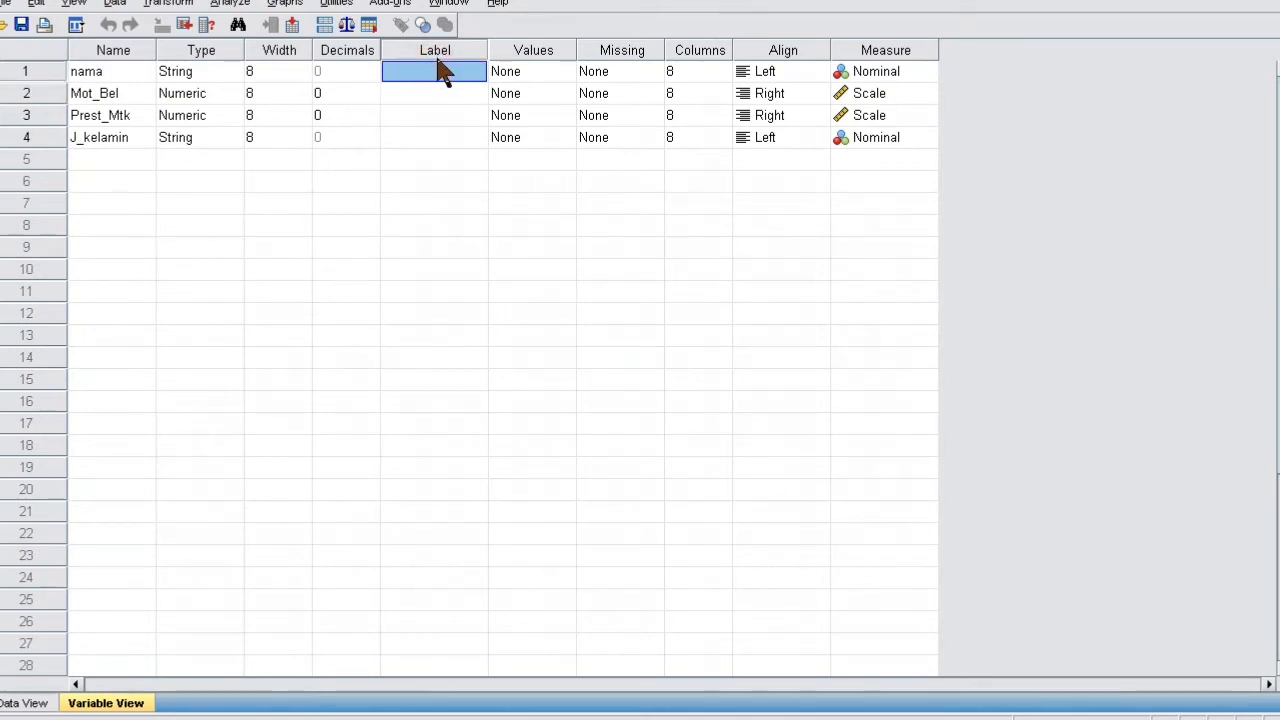
pyautogui.click(438, 66)
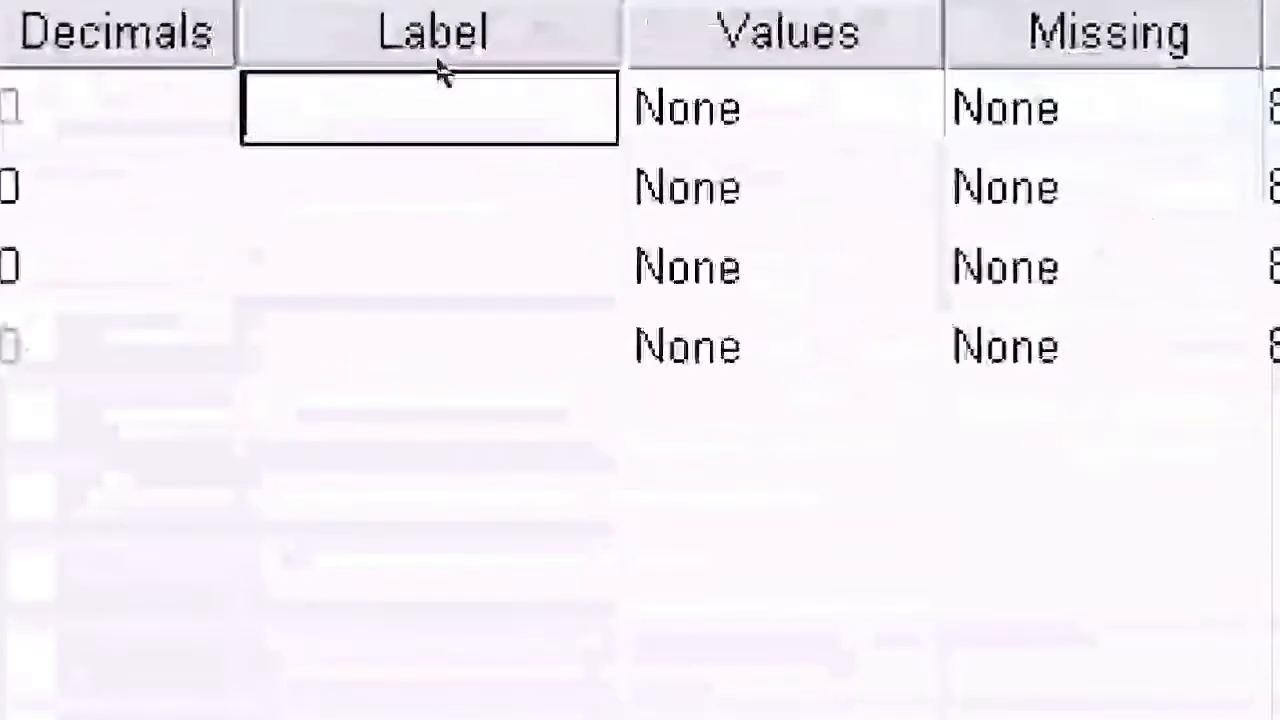
pyautogui.write('N')
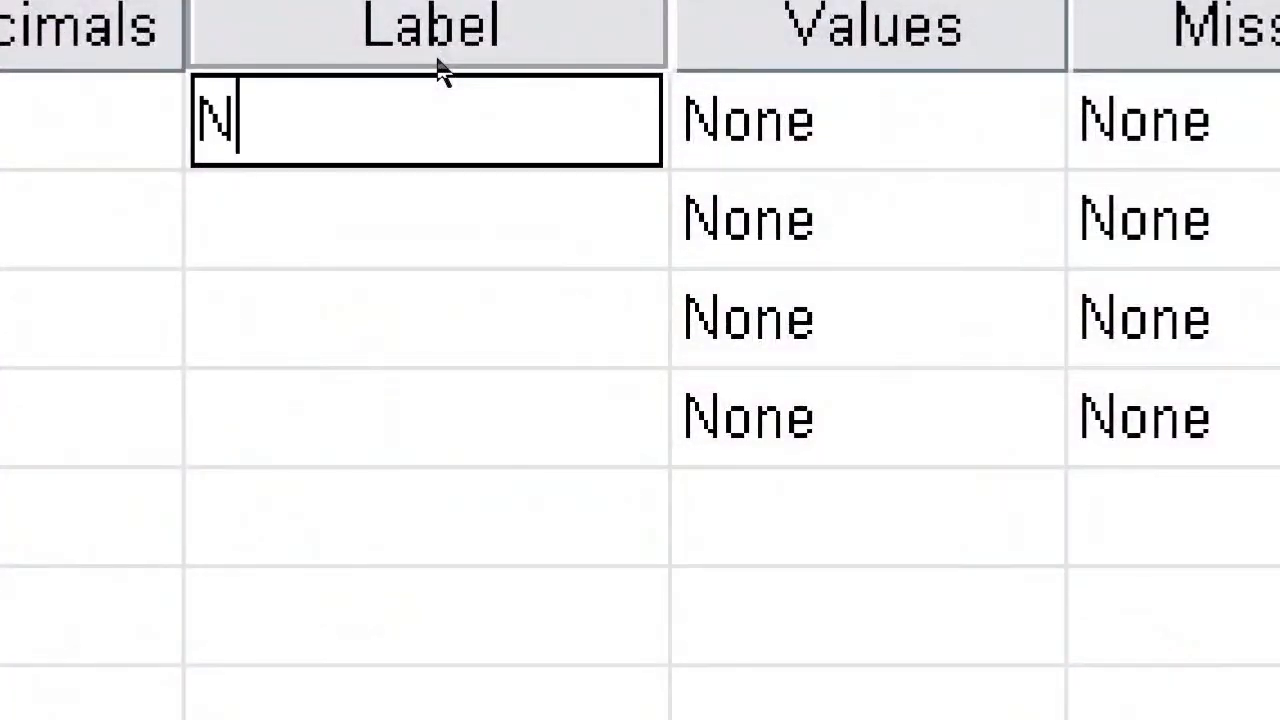
pyautogui.write('ama Siswa')
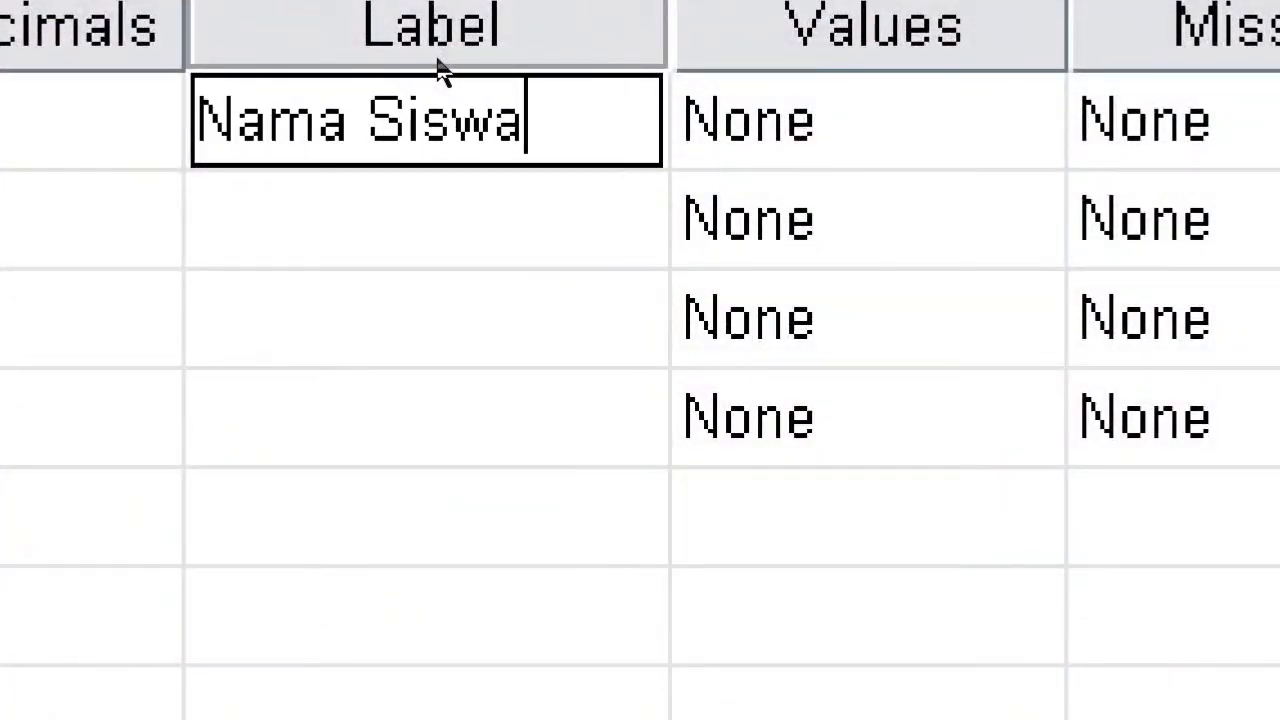
pyautogui.press('Tab')
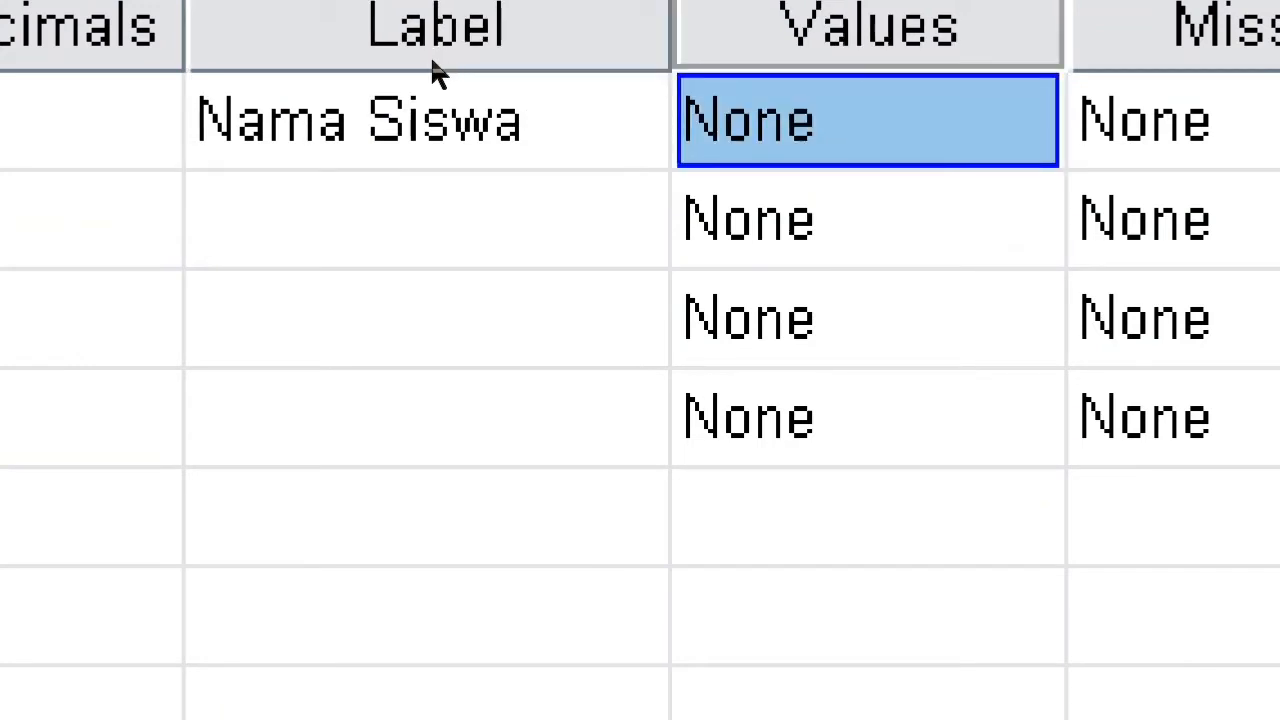
pyautogui.doubleClick(428, 208)
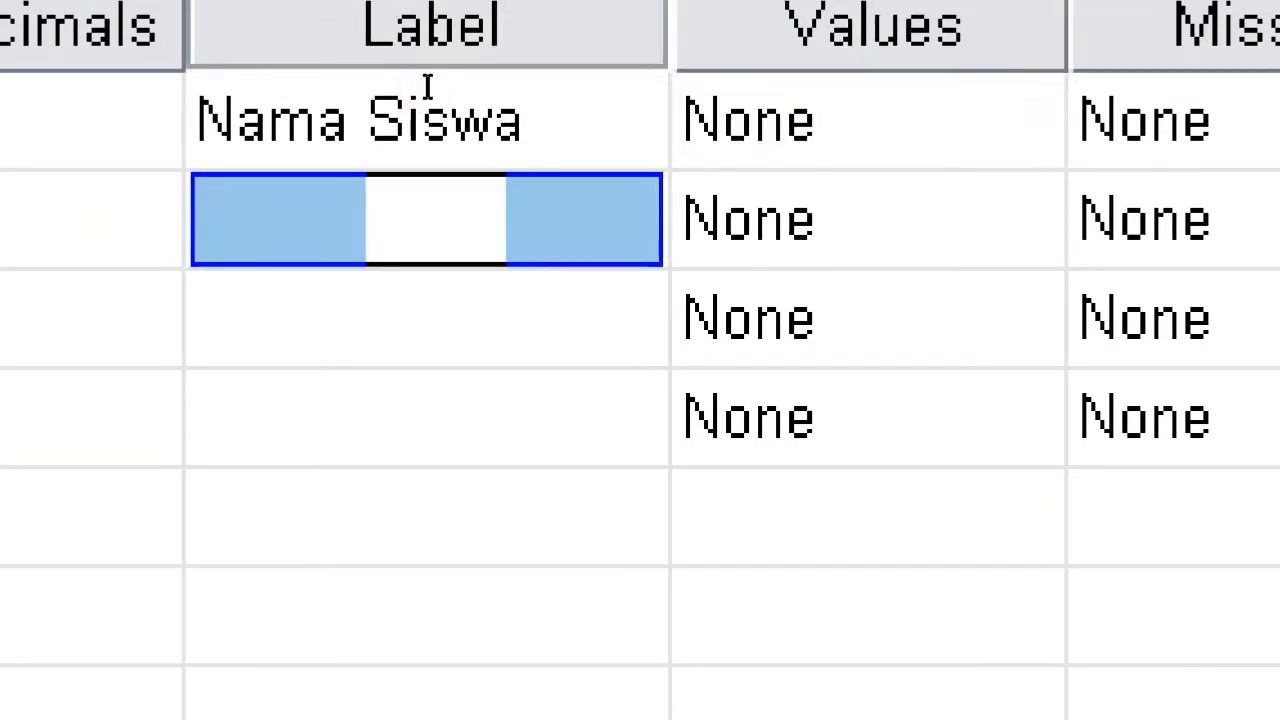
pyautogui.write('Motiasi')
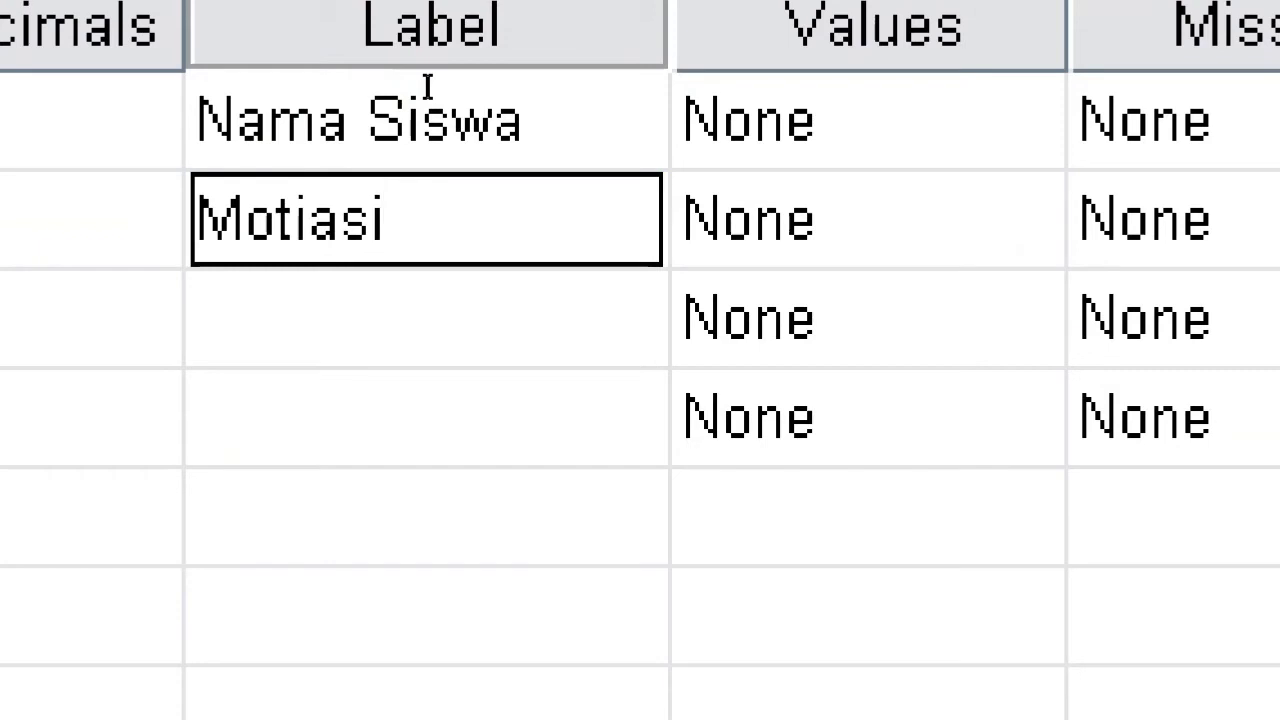
pyautogui.write('Belajar S')
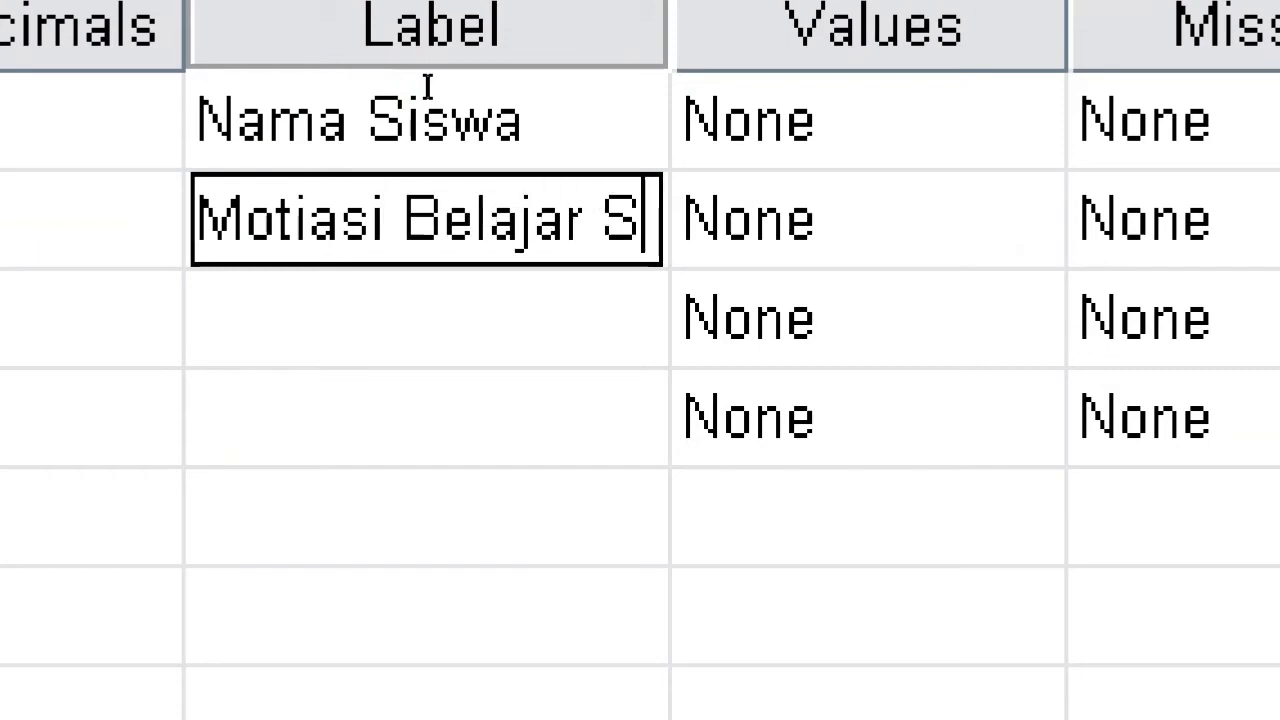
pyautogui.write('lswa')
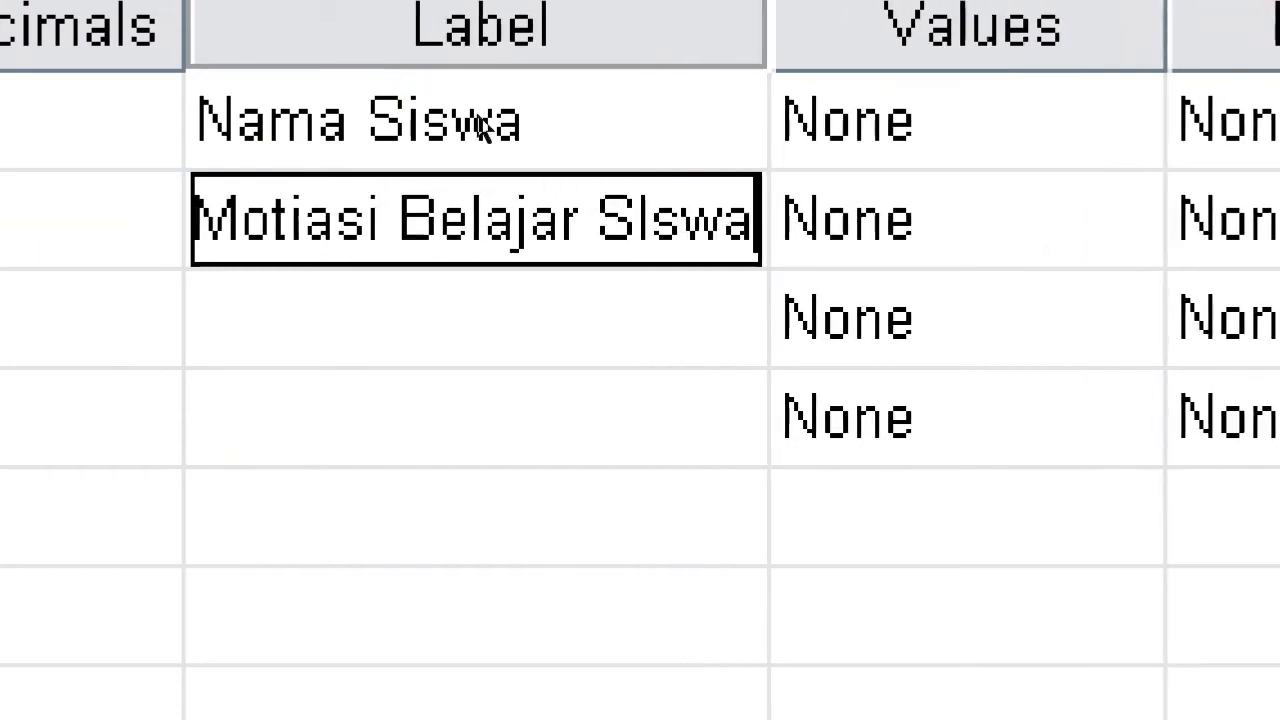
pyautogui.press('Return')
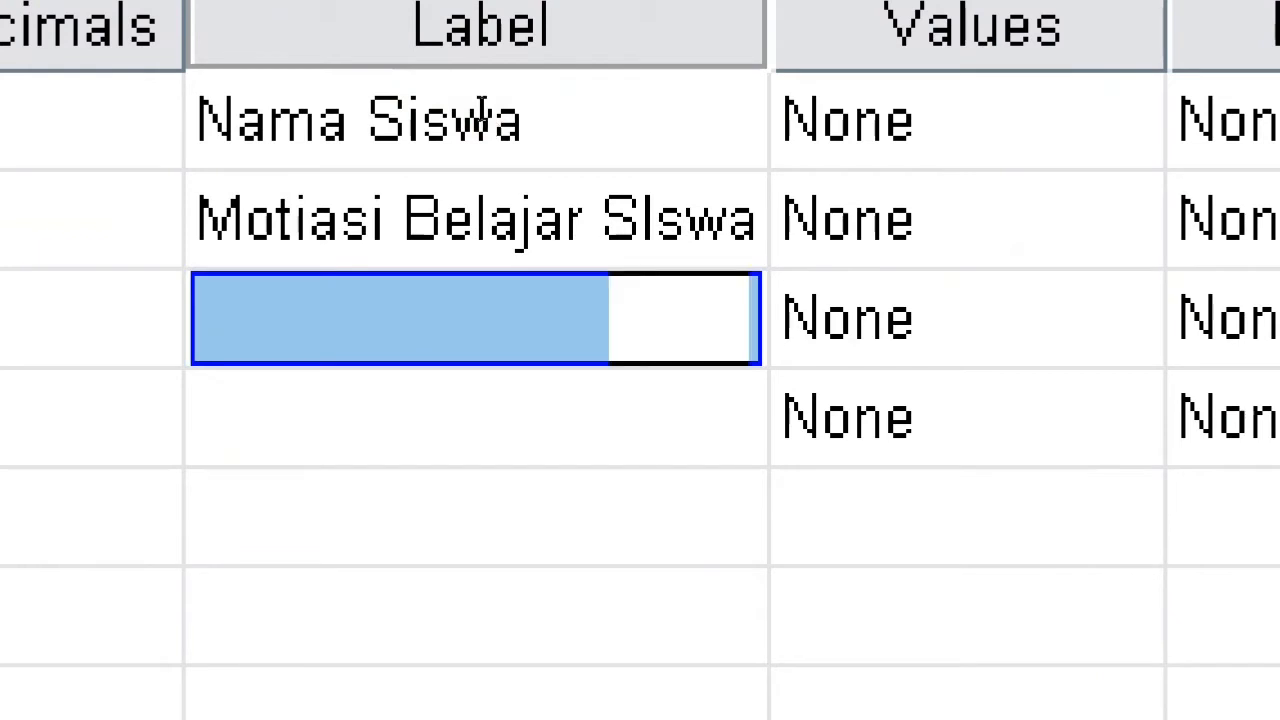
# - Label Prest_Mtk 'Prestasi Belajar Siswa' and J_kelamin 'Jenis Kelamin Siswa'
pyautogui.write('Prestasi ')
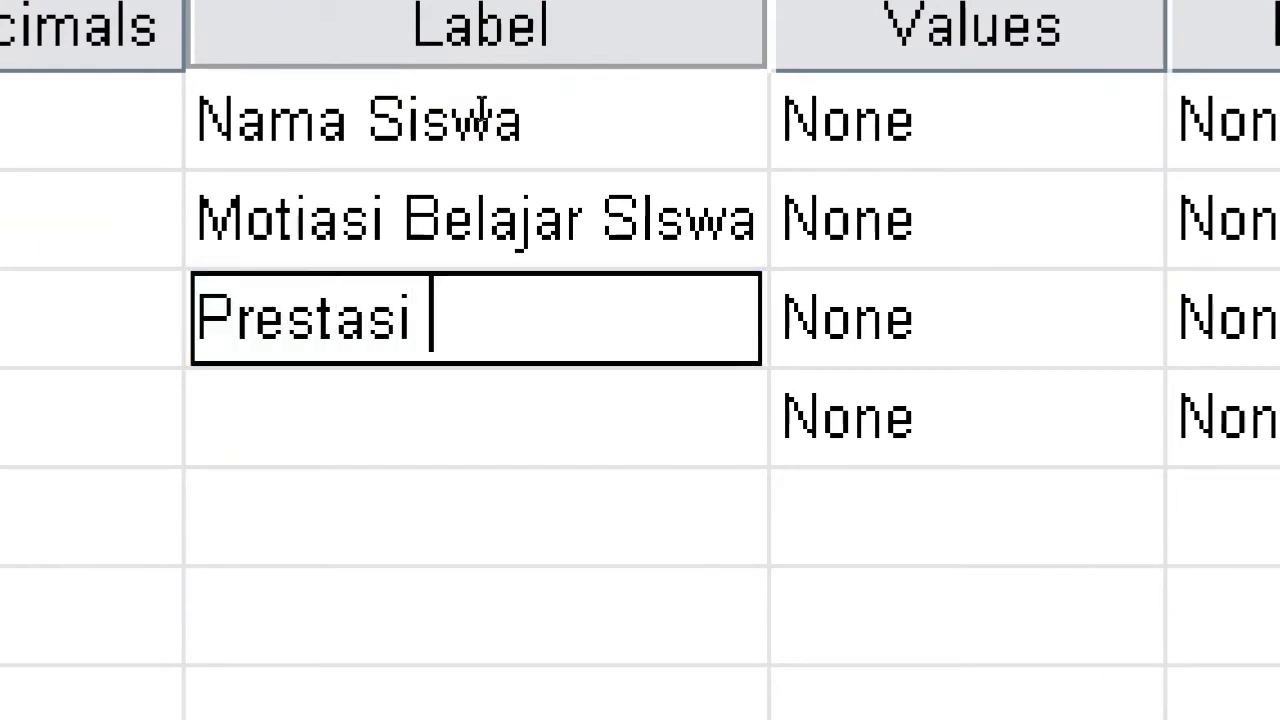
pyautogui.write('Belajar Siw')
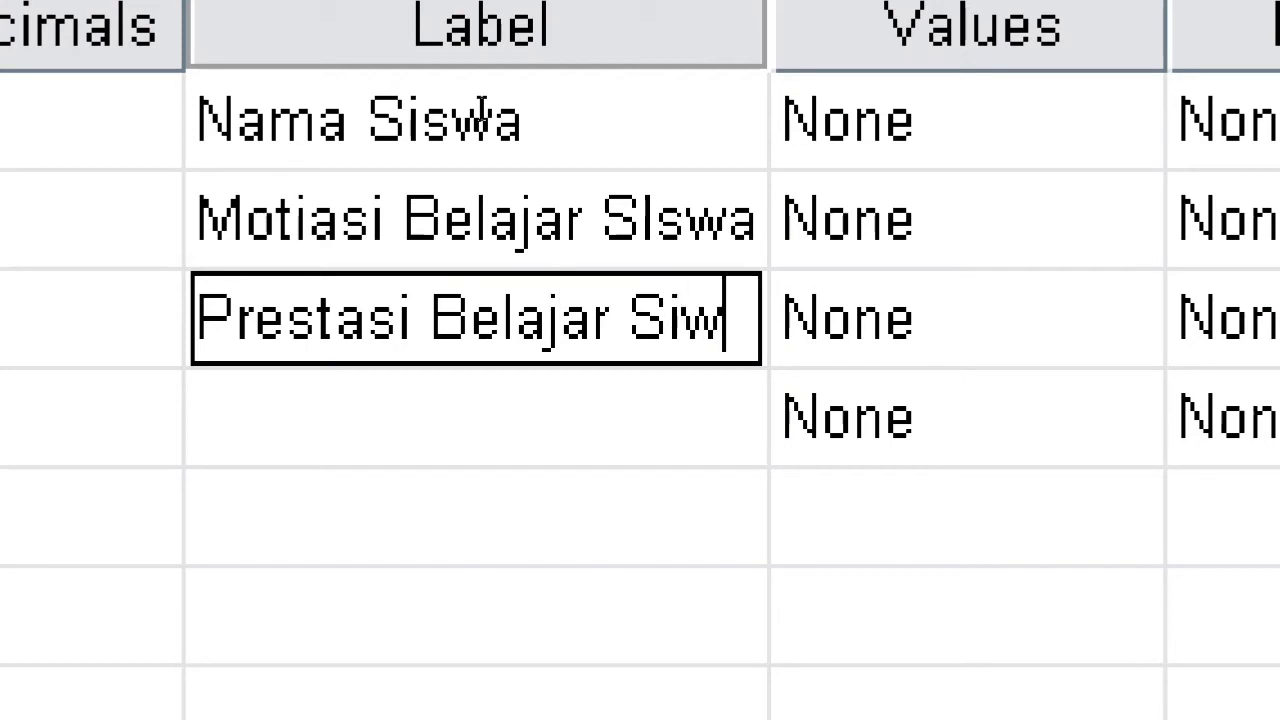
pyautogui.press('BackSpace')
pyautogui.write('swa')
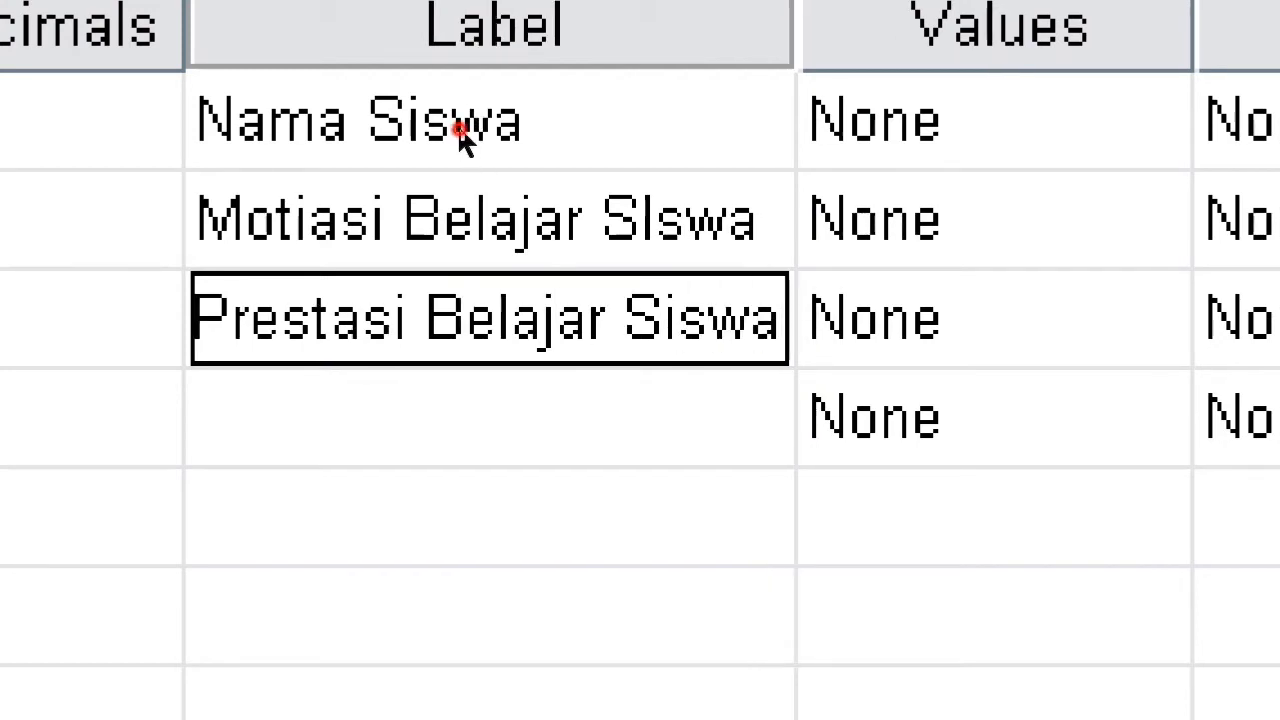
pyautogui.press('Return')
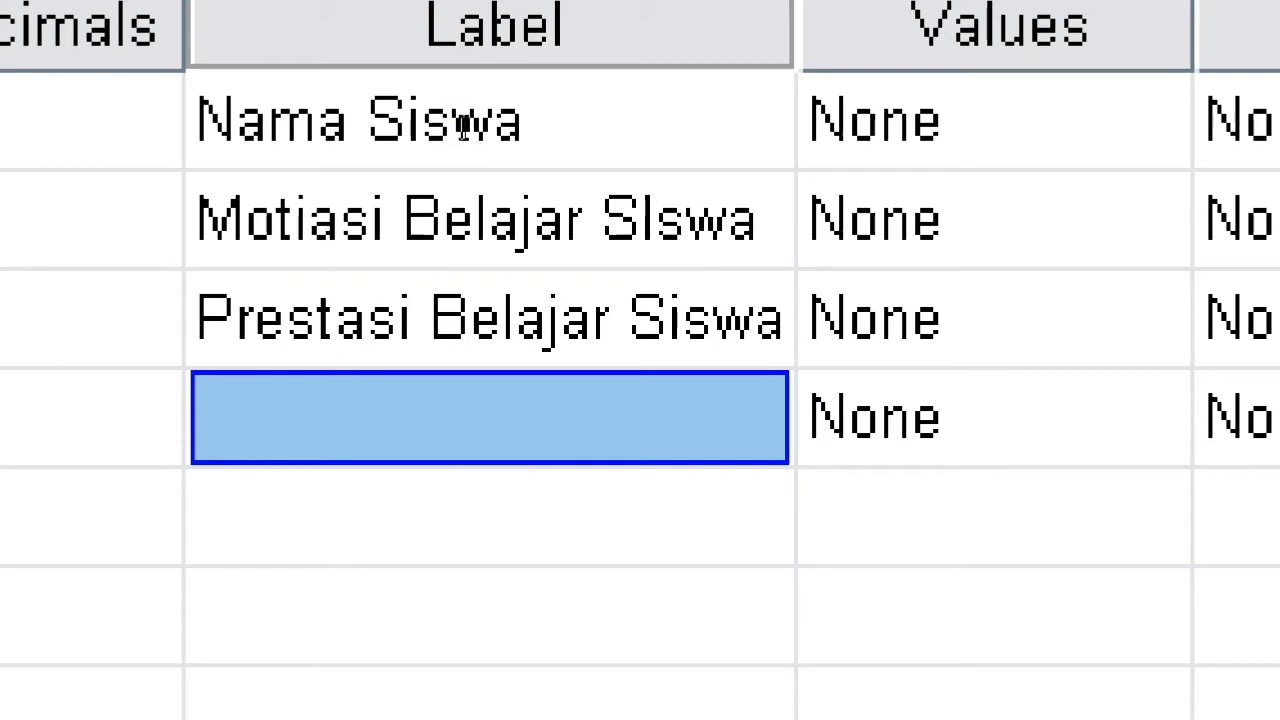
pyautogui.write('Jenis Keam')
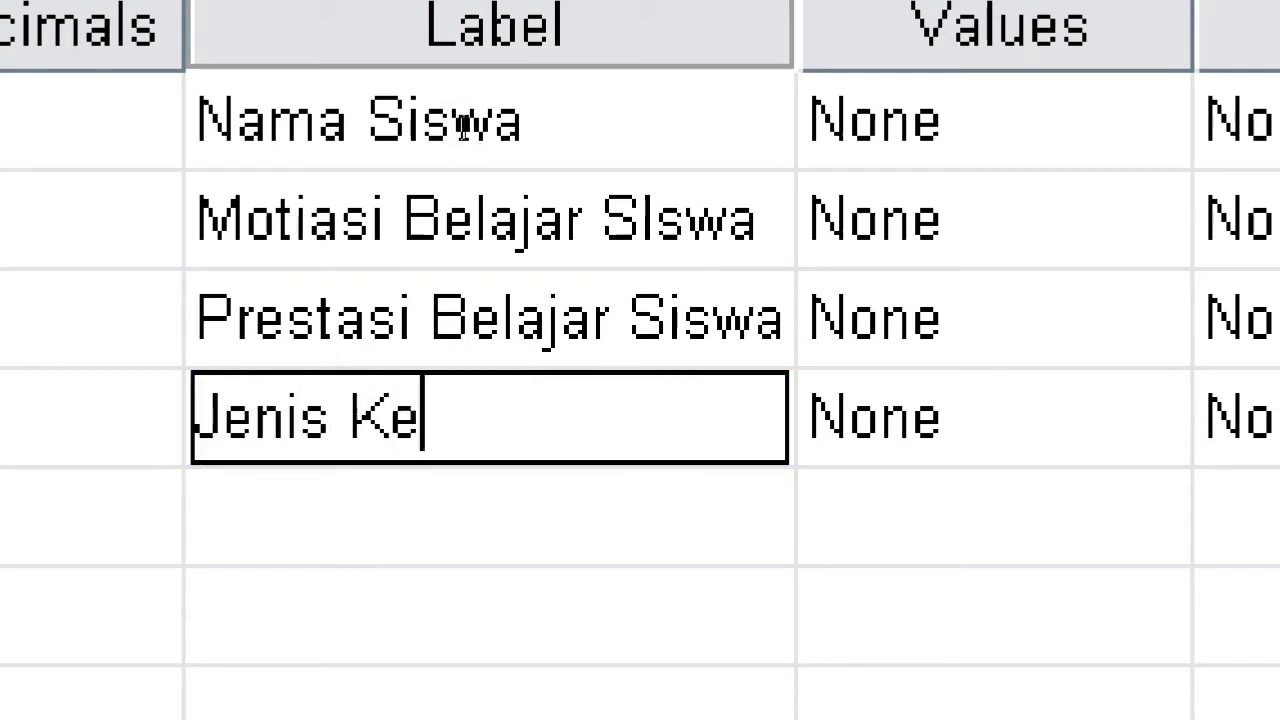
pyautogui.press('BackSpace')
pyautogui.press('BackSpace')
pyautogui.write('la')
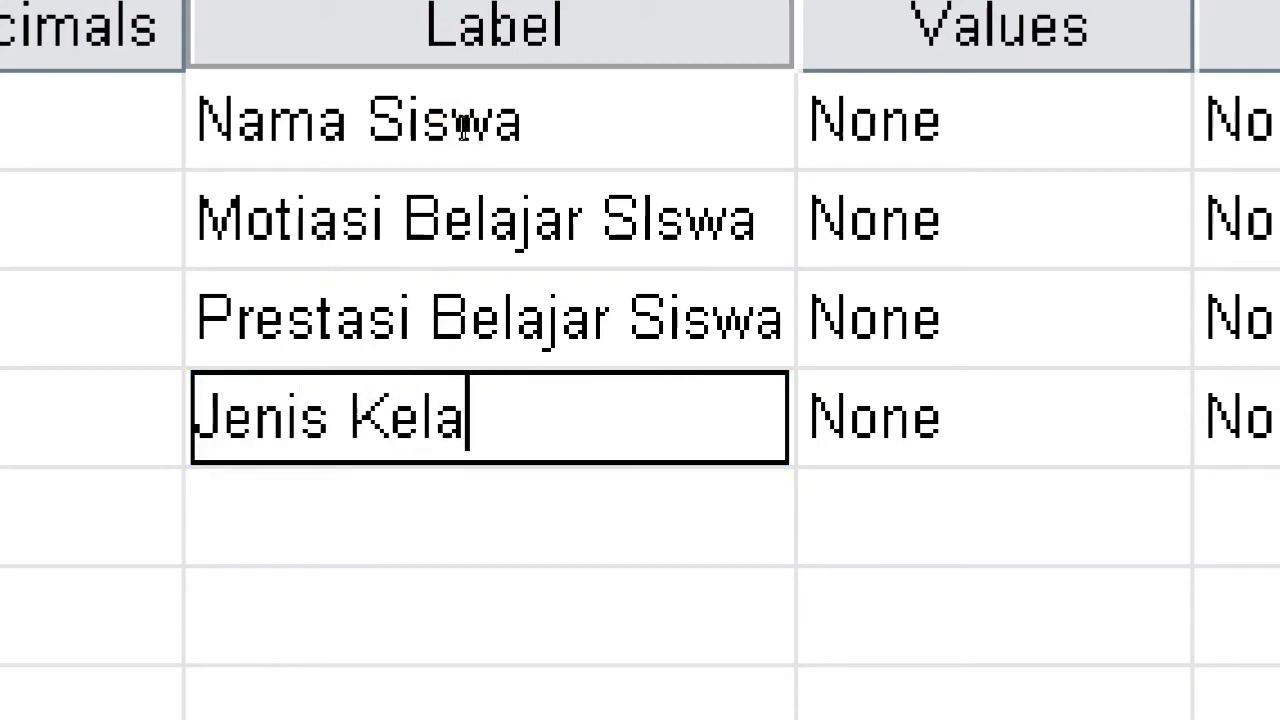
pyautogui.write('min Siswa')
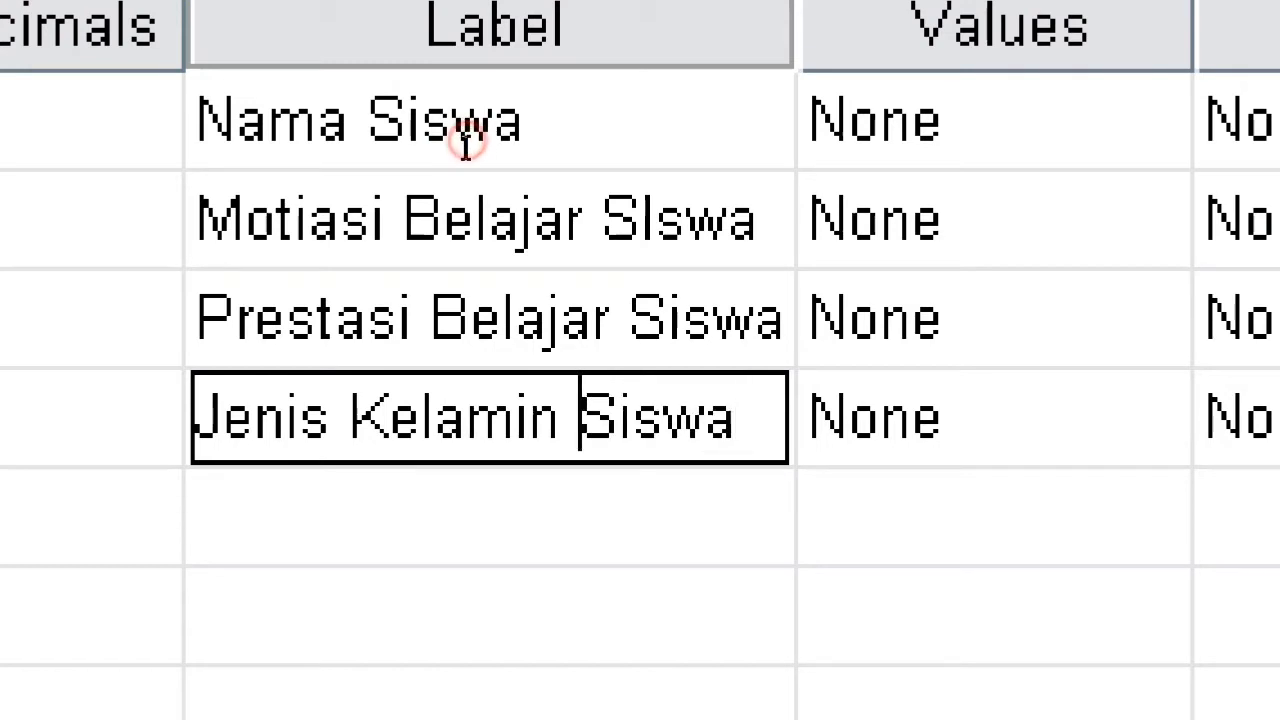
pyautogui.press('Return')
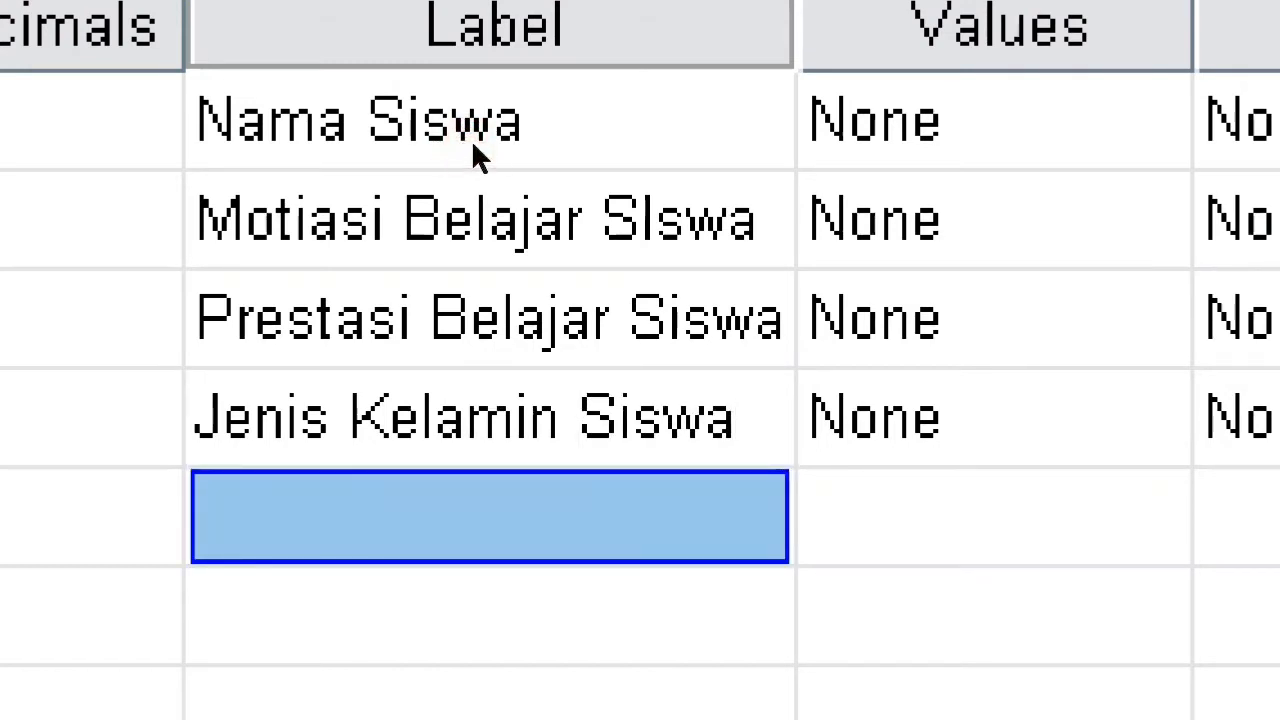
pyautogui.press('super+minus')
pyautogui.press('super+minus')
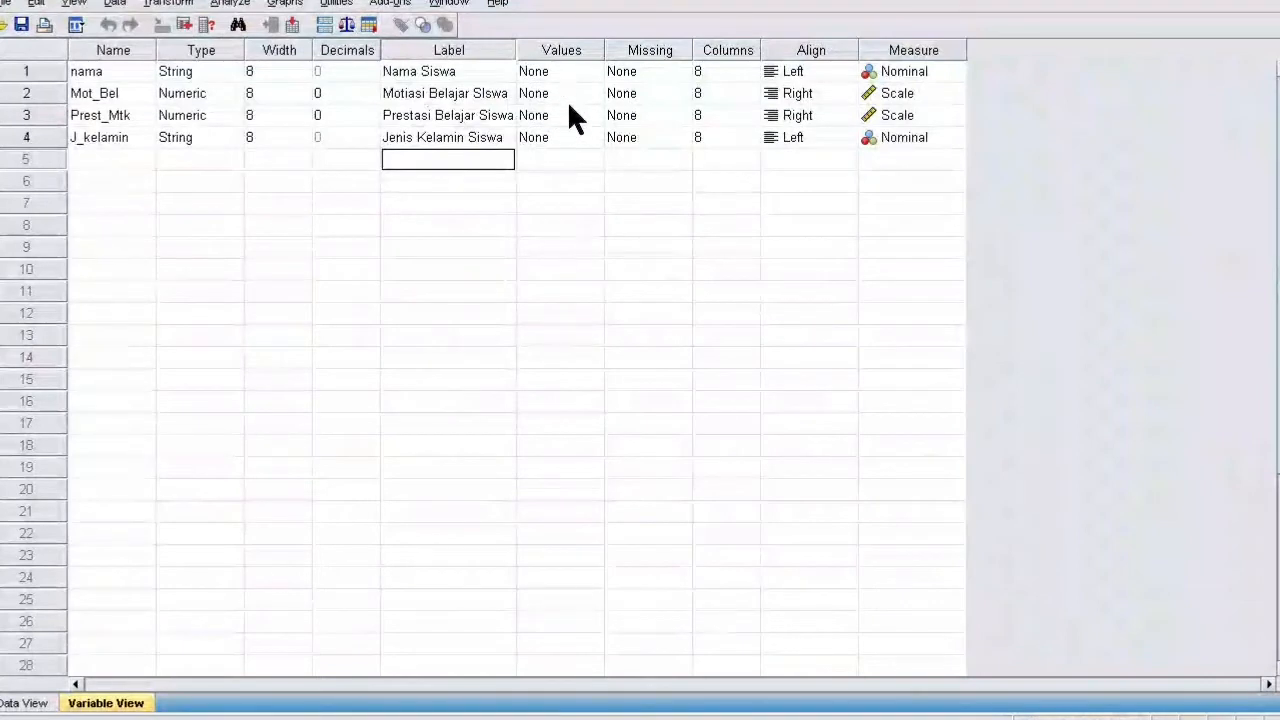
pyautogui.click(778, 224)
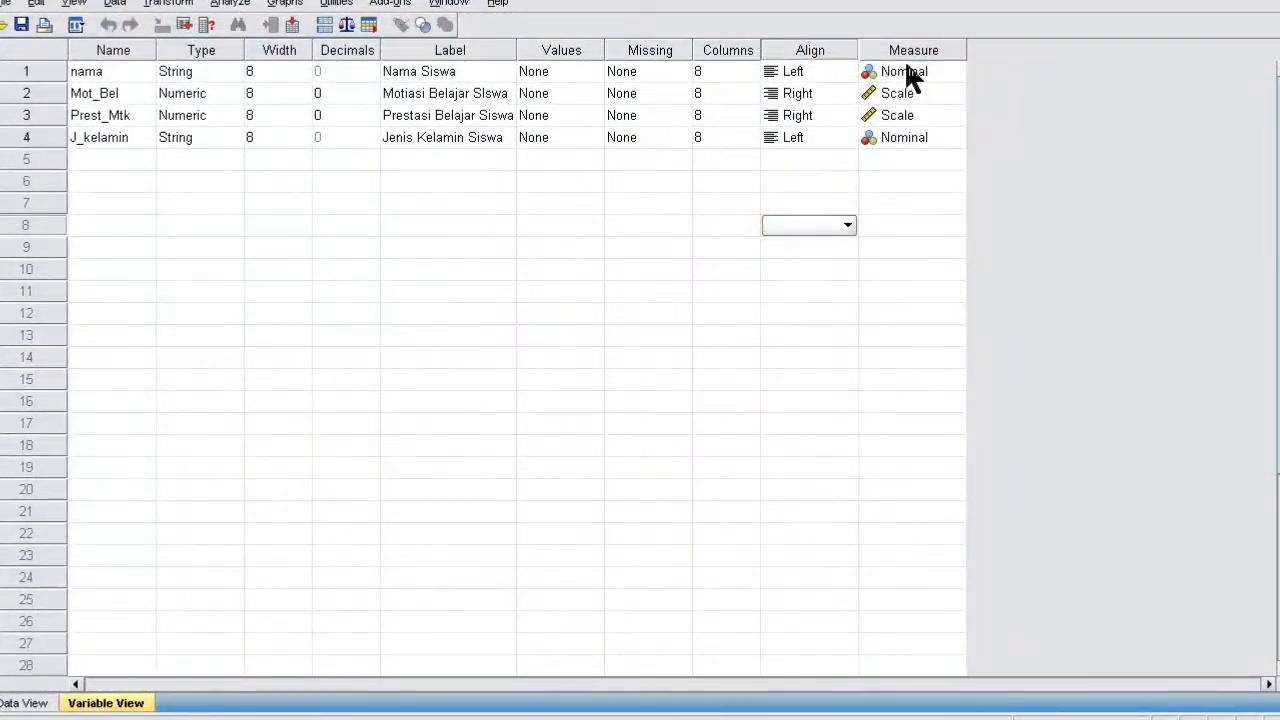
pyautogui.click(908, 72)
pyautogui.click(903, 90)
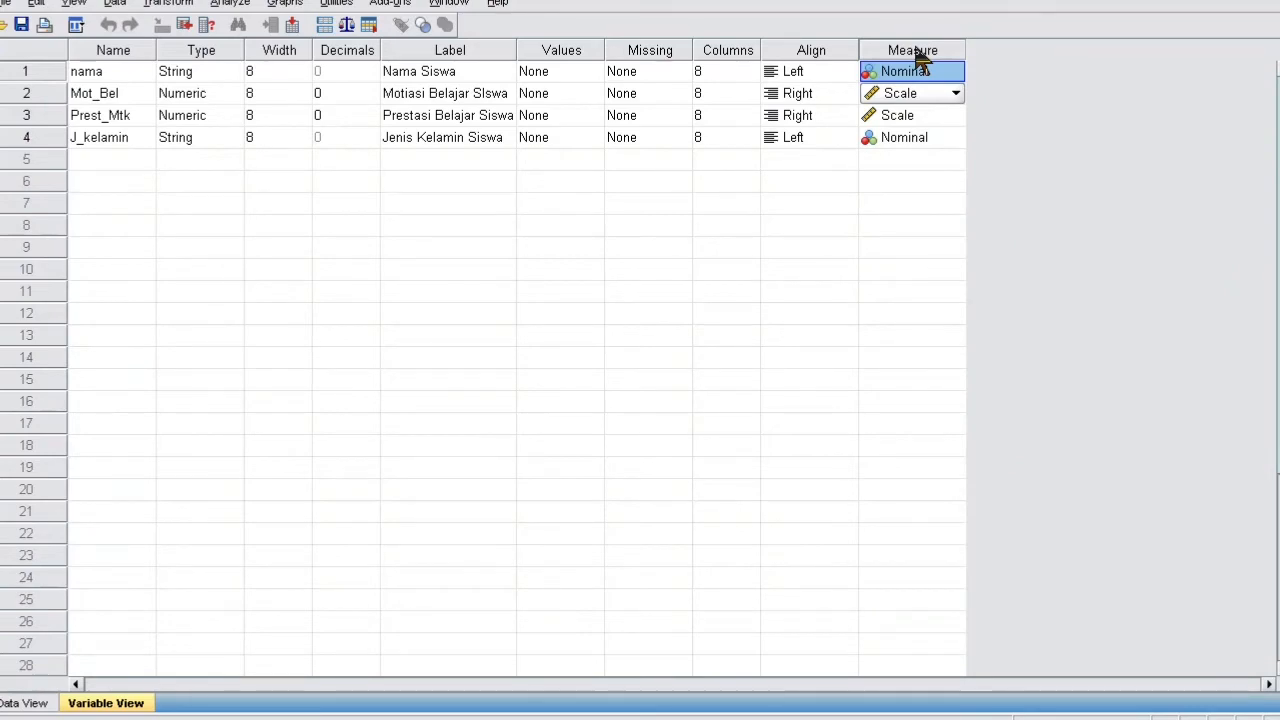
pyautogui.click(866, 205)
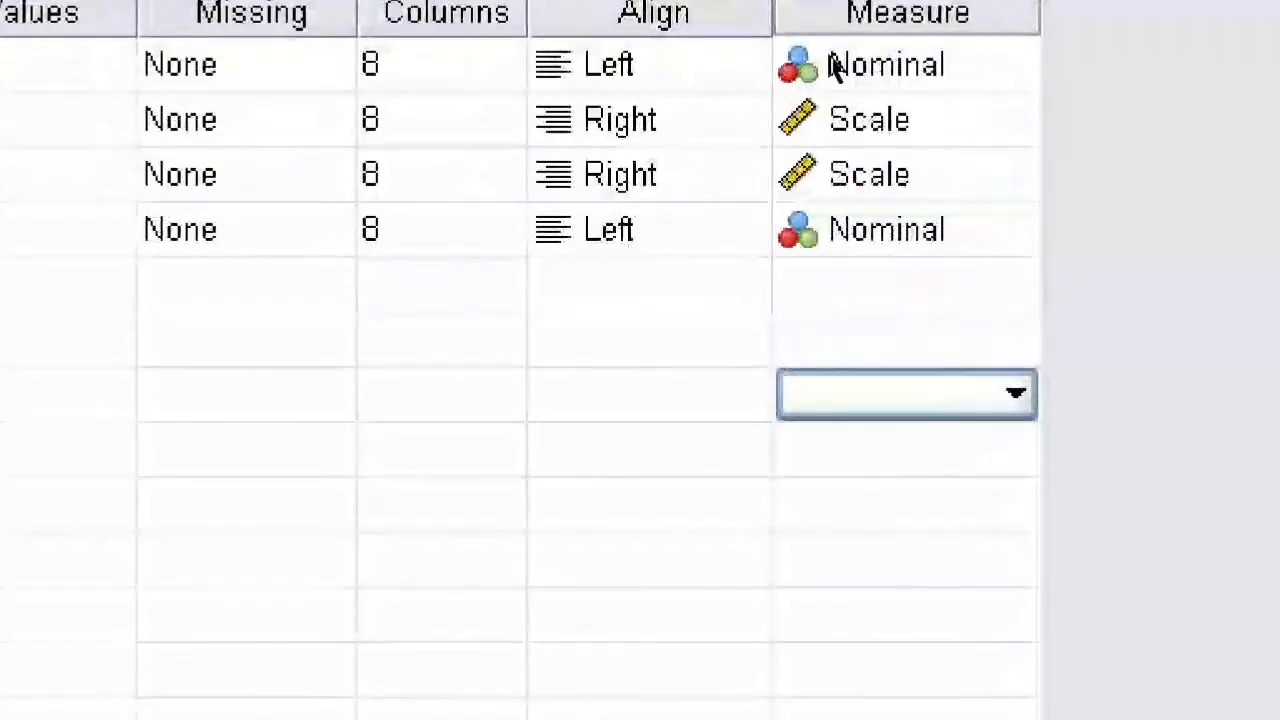
pyautogui.click(953, 100)
pyautogui.click(955, 101)
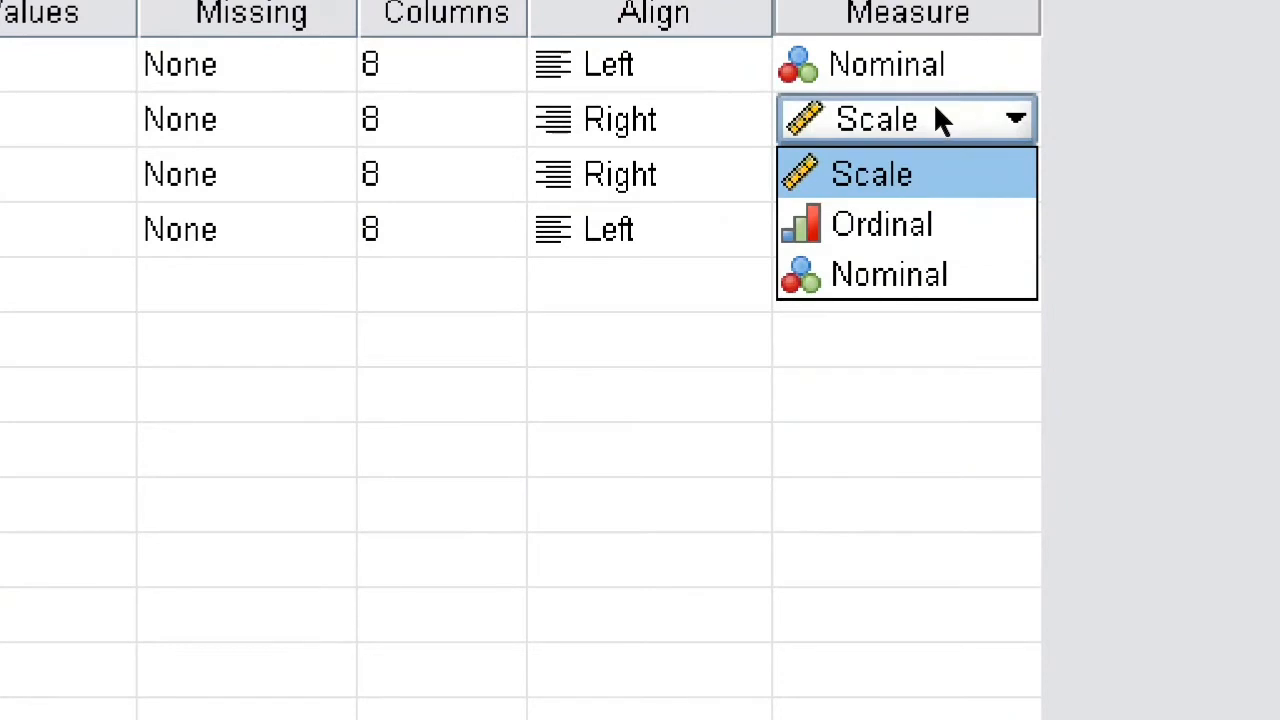
pyautogui.press('Down')
pyautogui.press('Down')
pyautogui.press('Down')
pyautogui.press('Down')
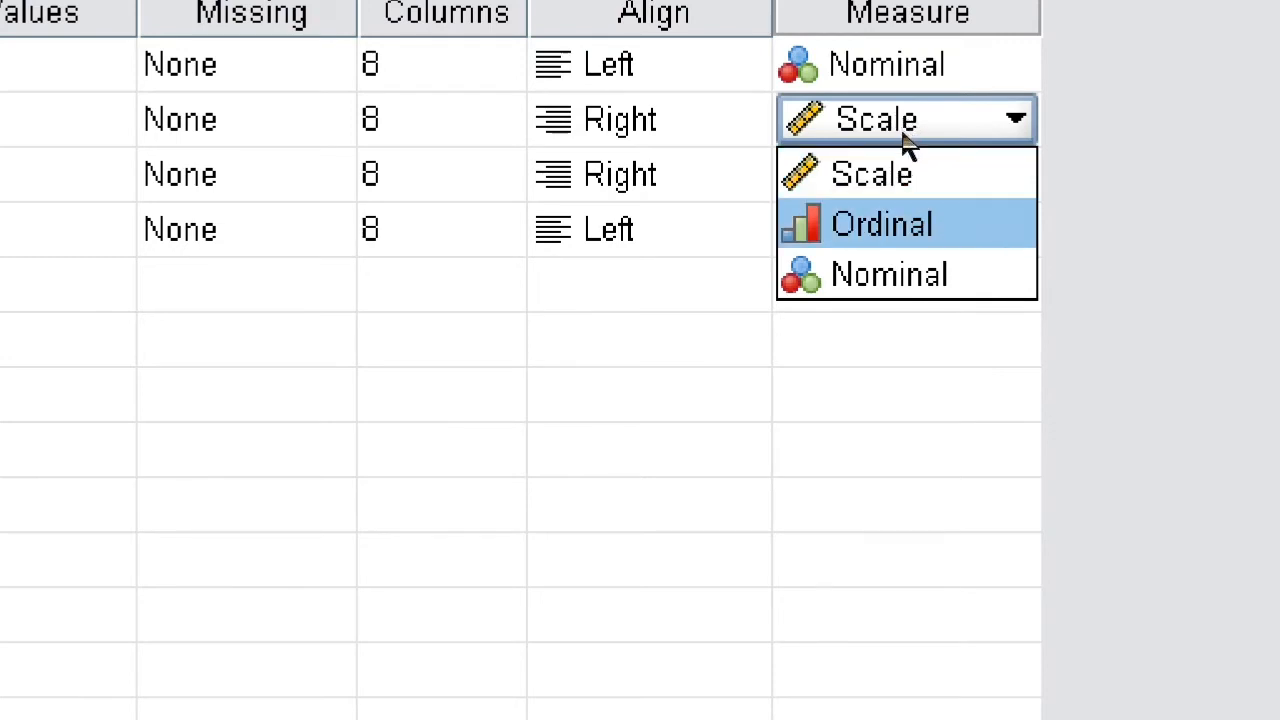
pyautogui.press('Up')
pyautogui.press('Up')
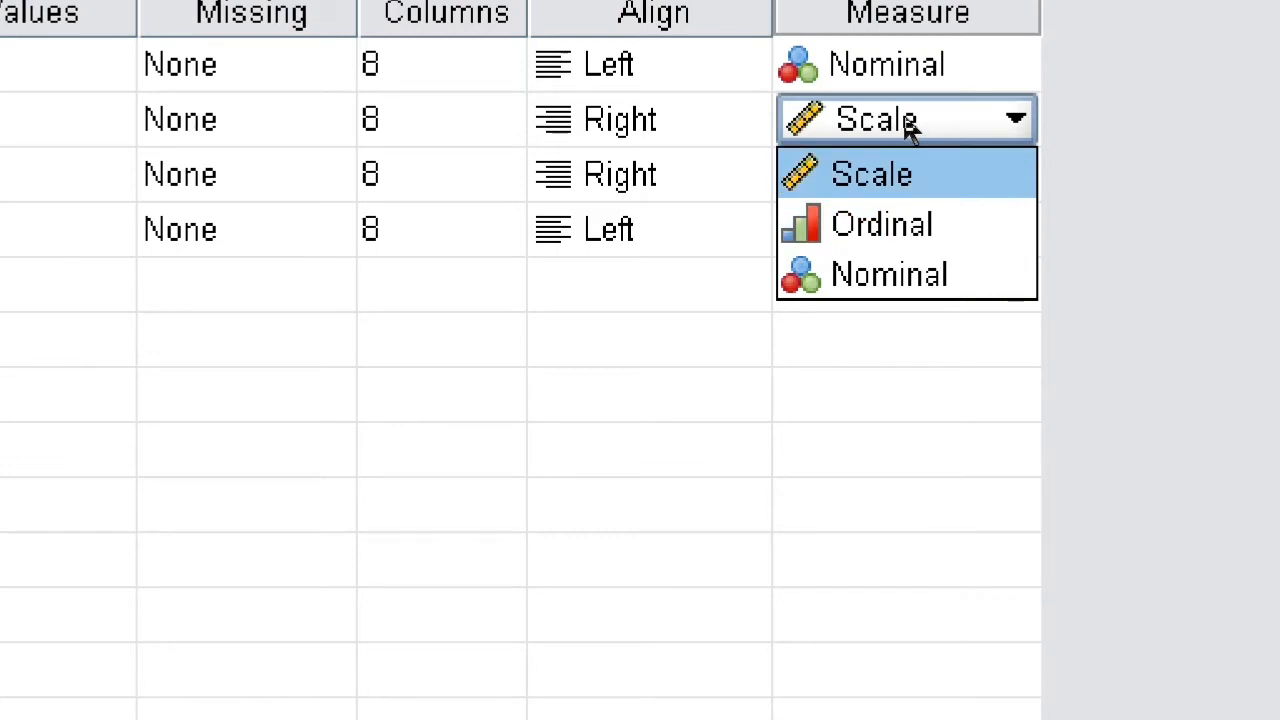
pyautogui.click(903, 120)
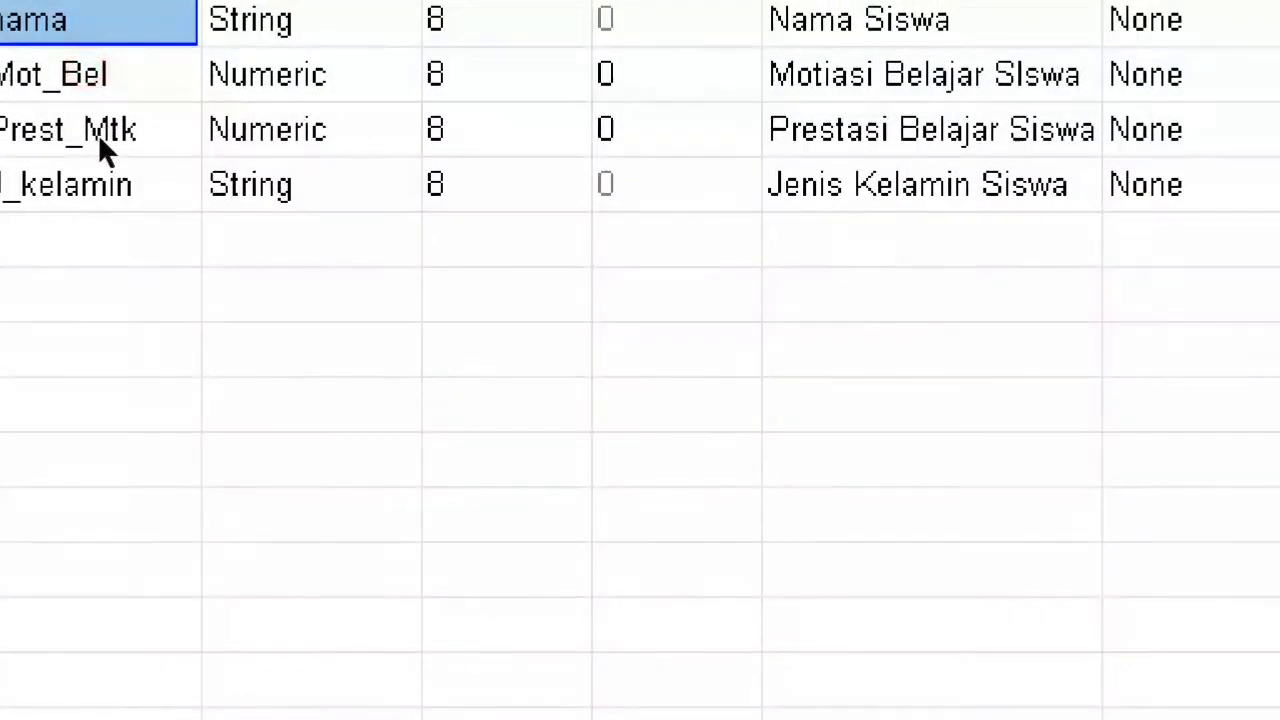
pyautogui.click(100, 141)
pyautogui.click(95, 83)
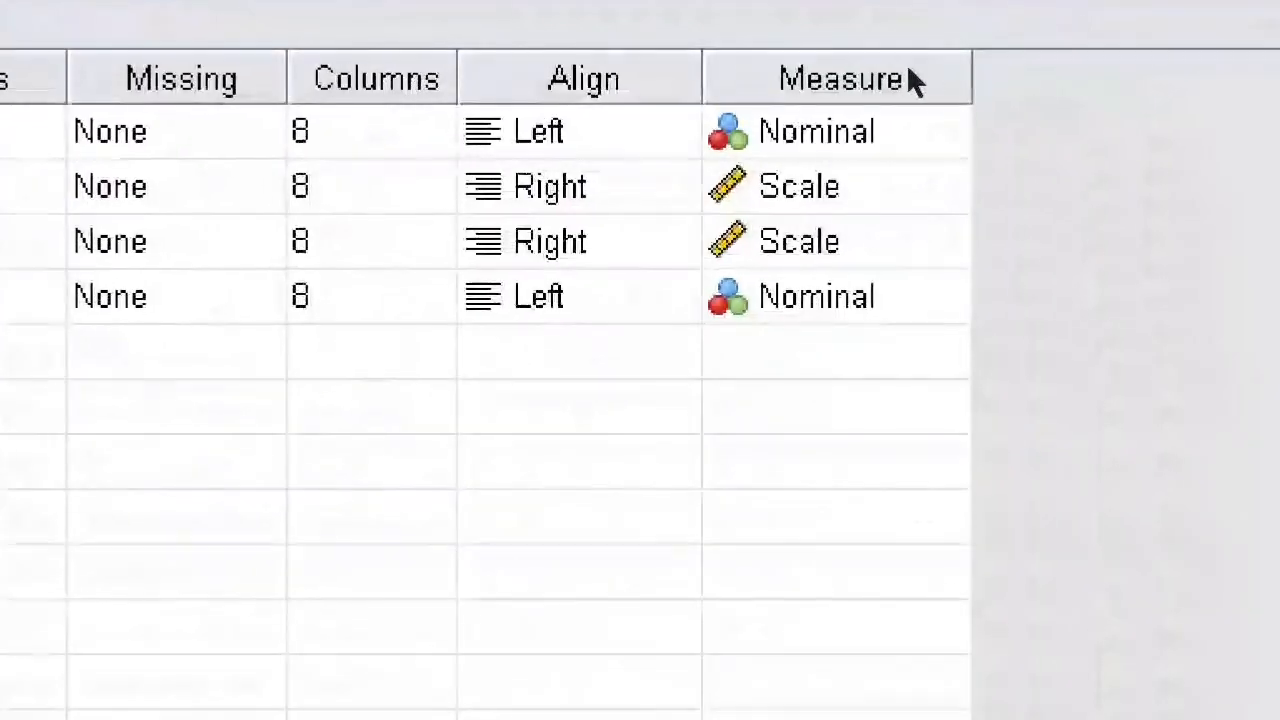
pyautogui.click(906, 65)
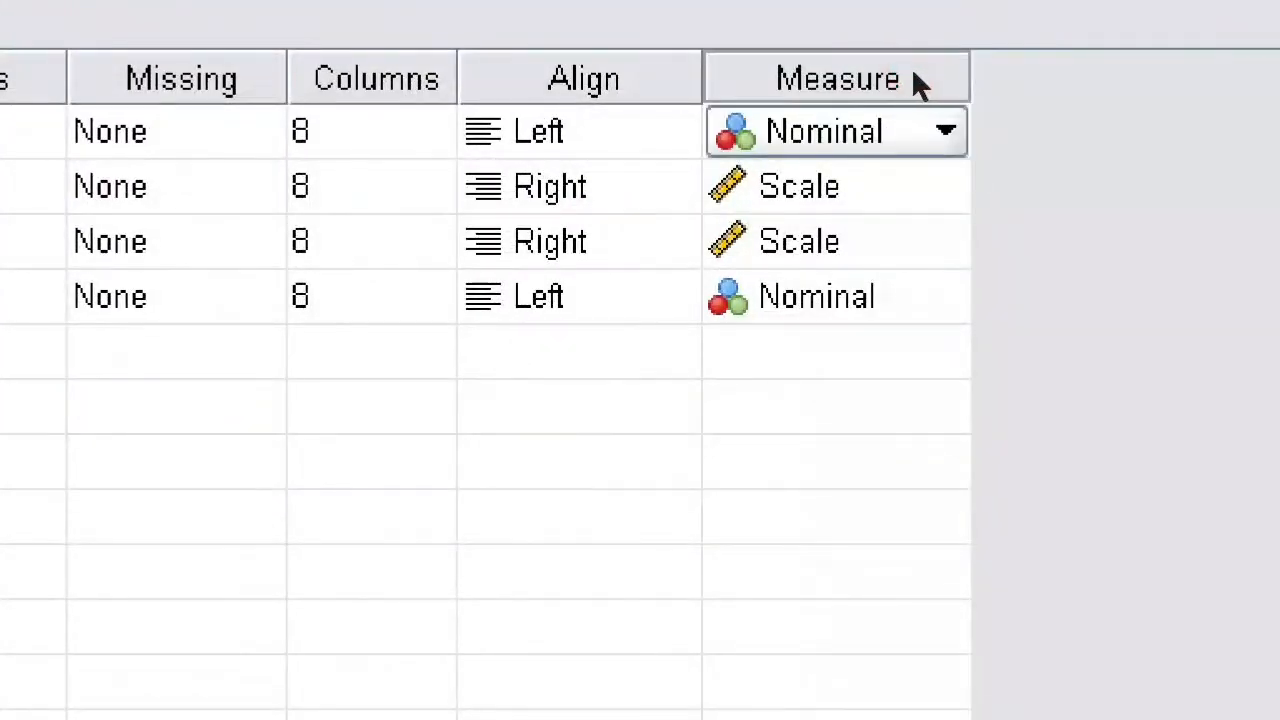
pyautogui.click(946, 68)
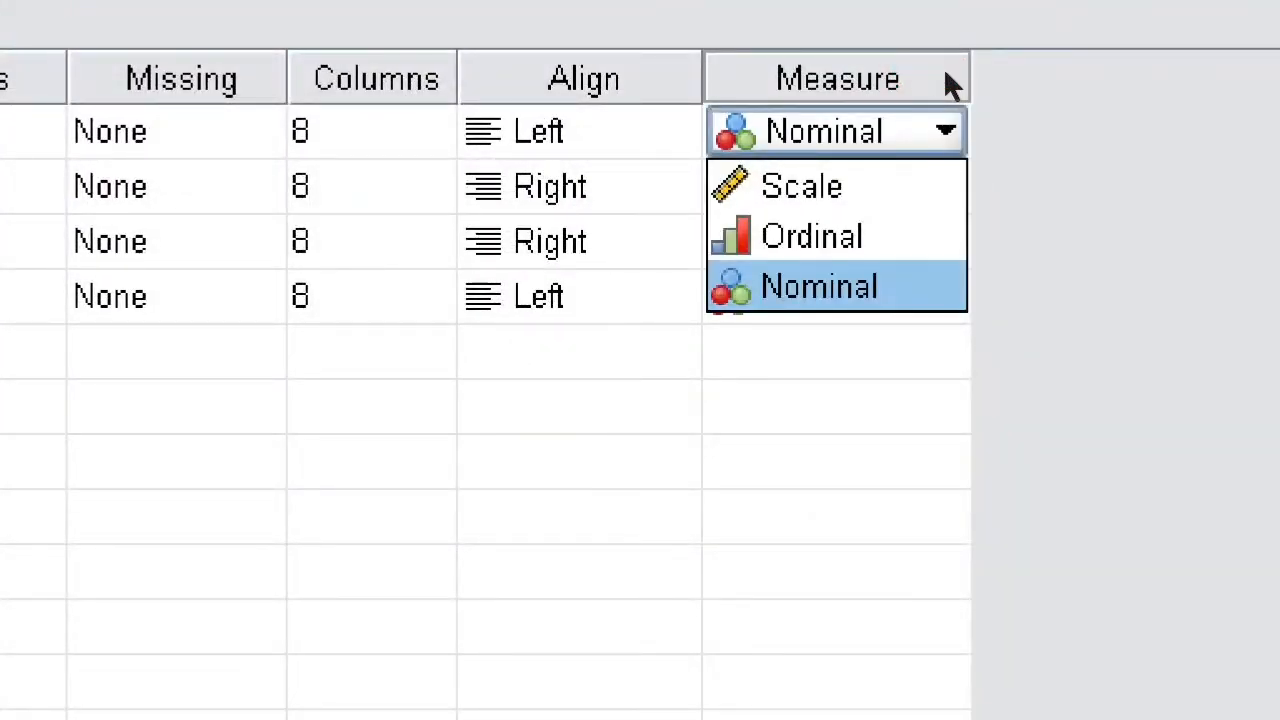
pyautogui.click(901, 124)
pyautogui.click(911, 134)
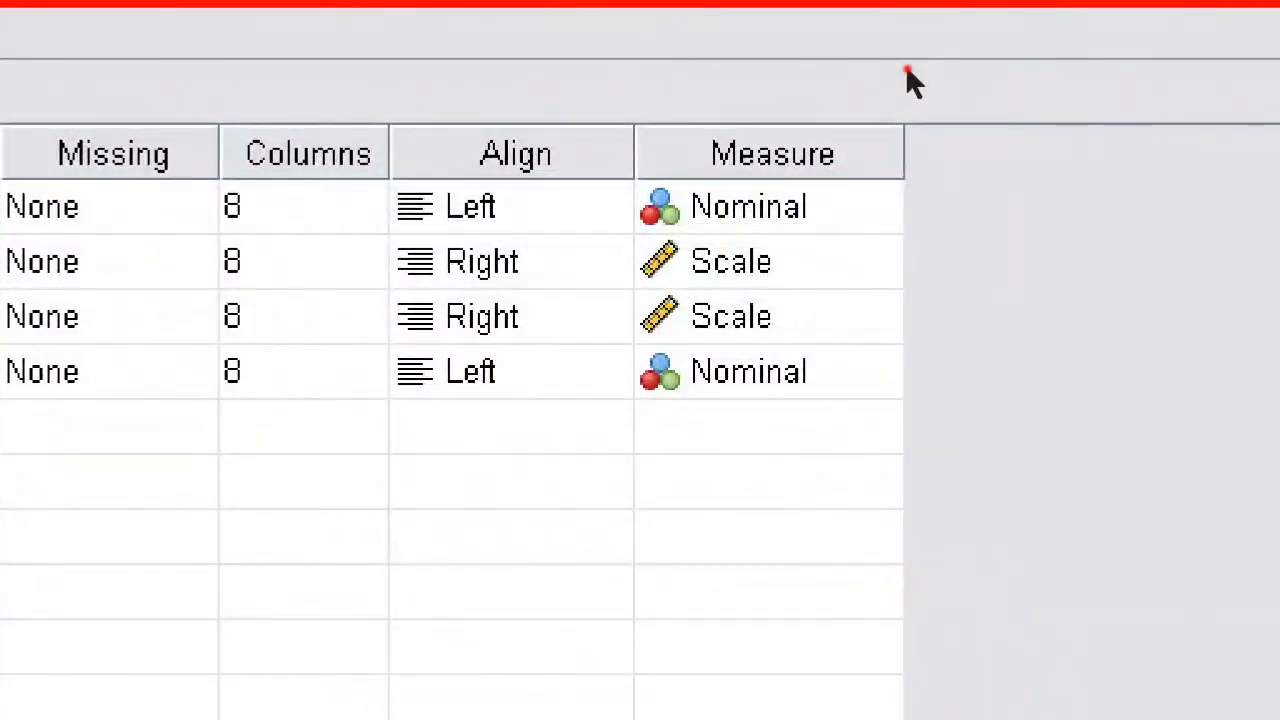
pyautogui.click(906, 72)
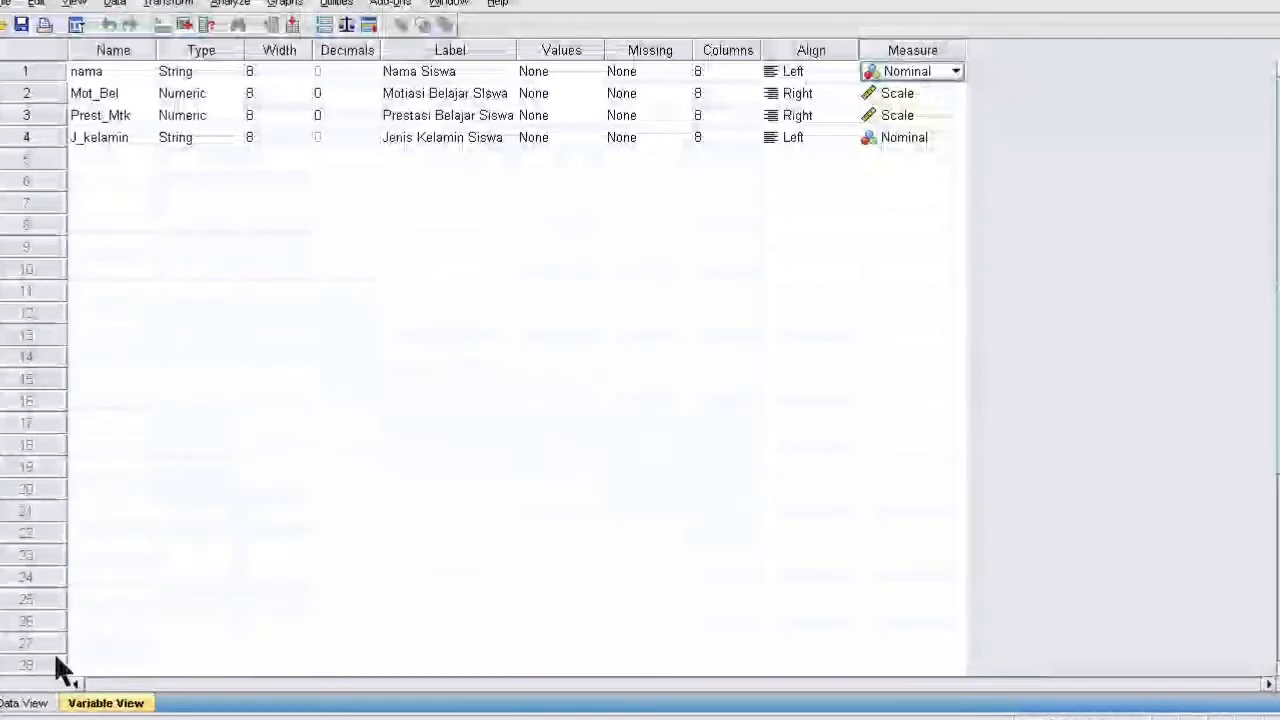
# - Toggle between Variable View and Data View, ending on the empty Data View grid
pyautogui.click(30, 703)
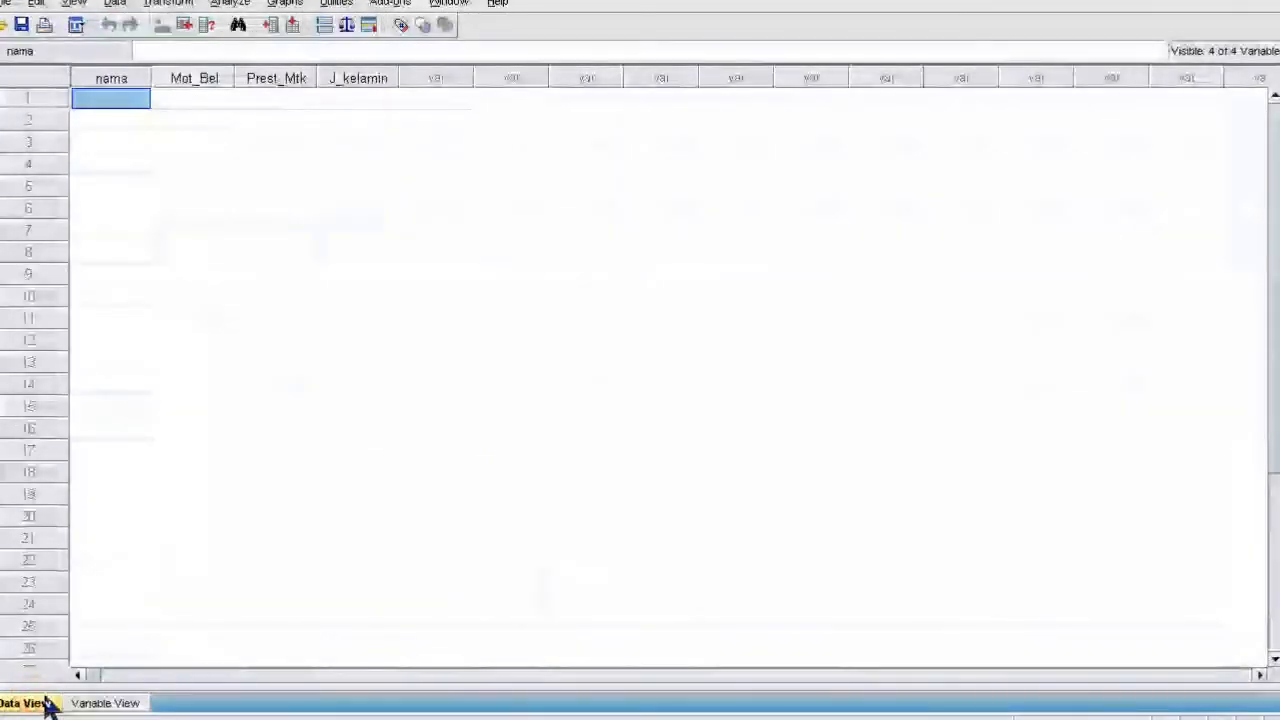
pyautogui.click(94, 703)
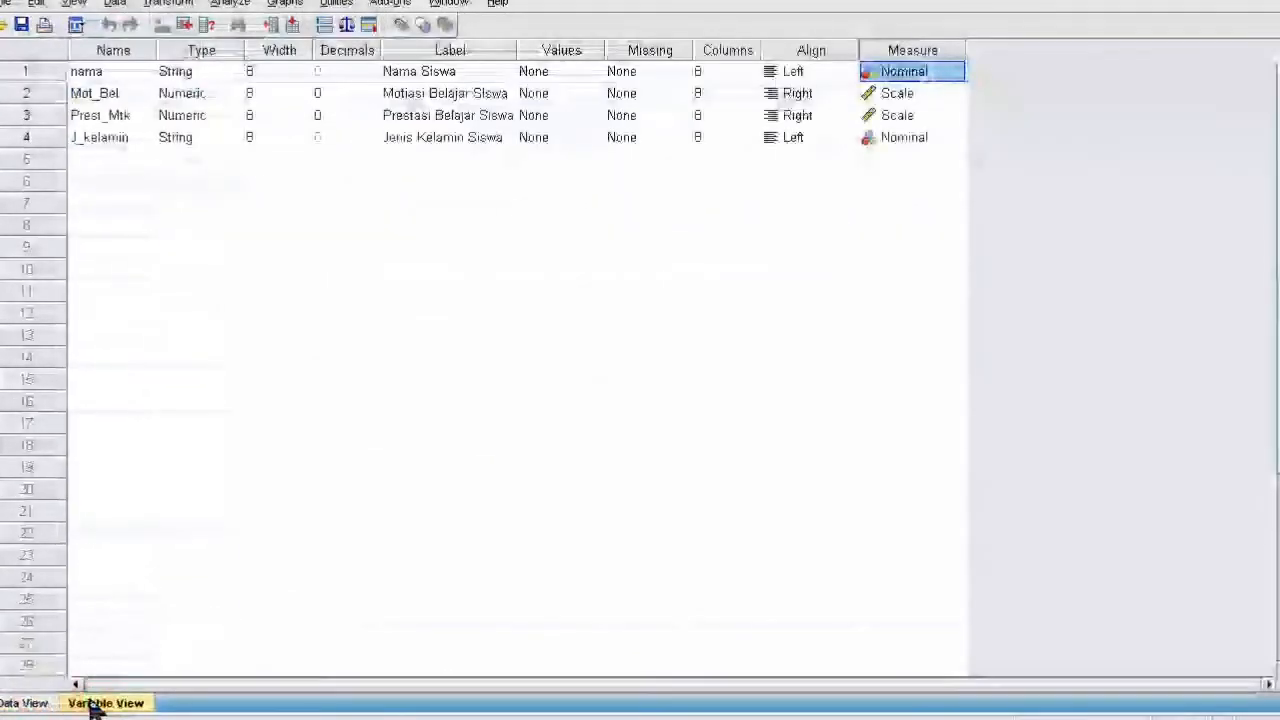
pyautogui.click(30, 703)
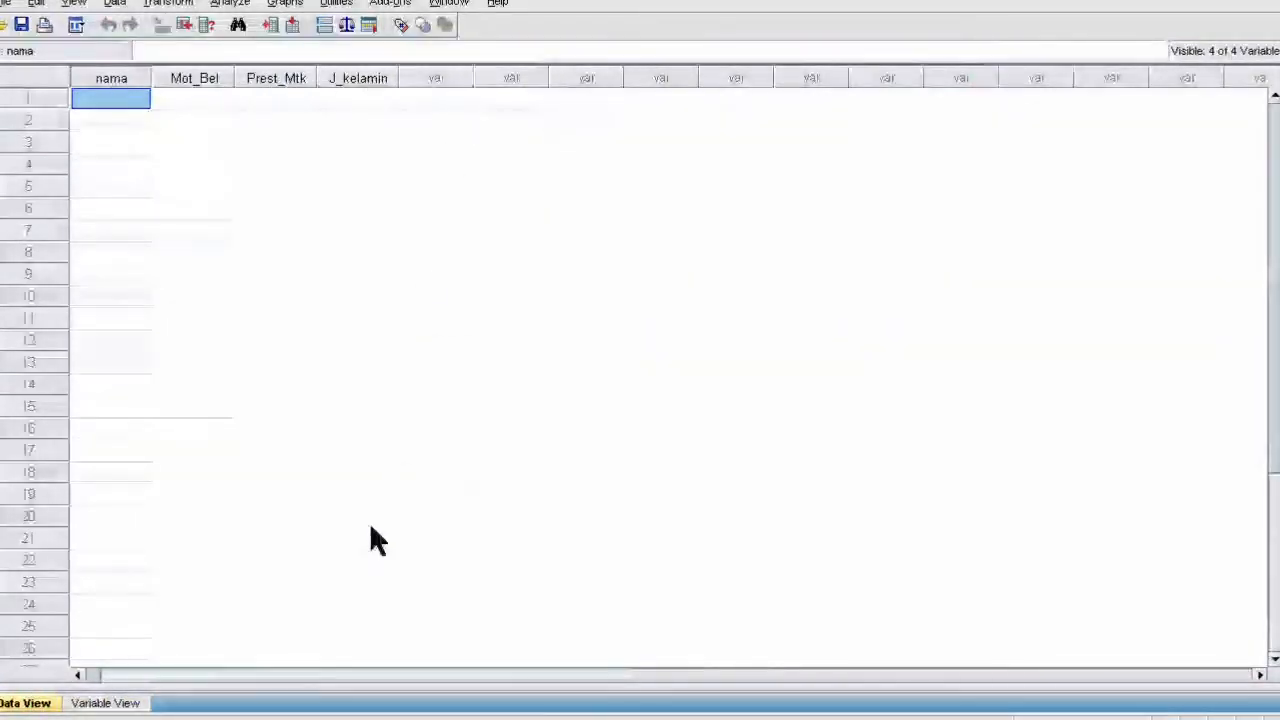
pyautogui.click(98, 703)
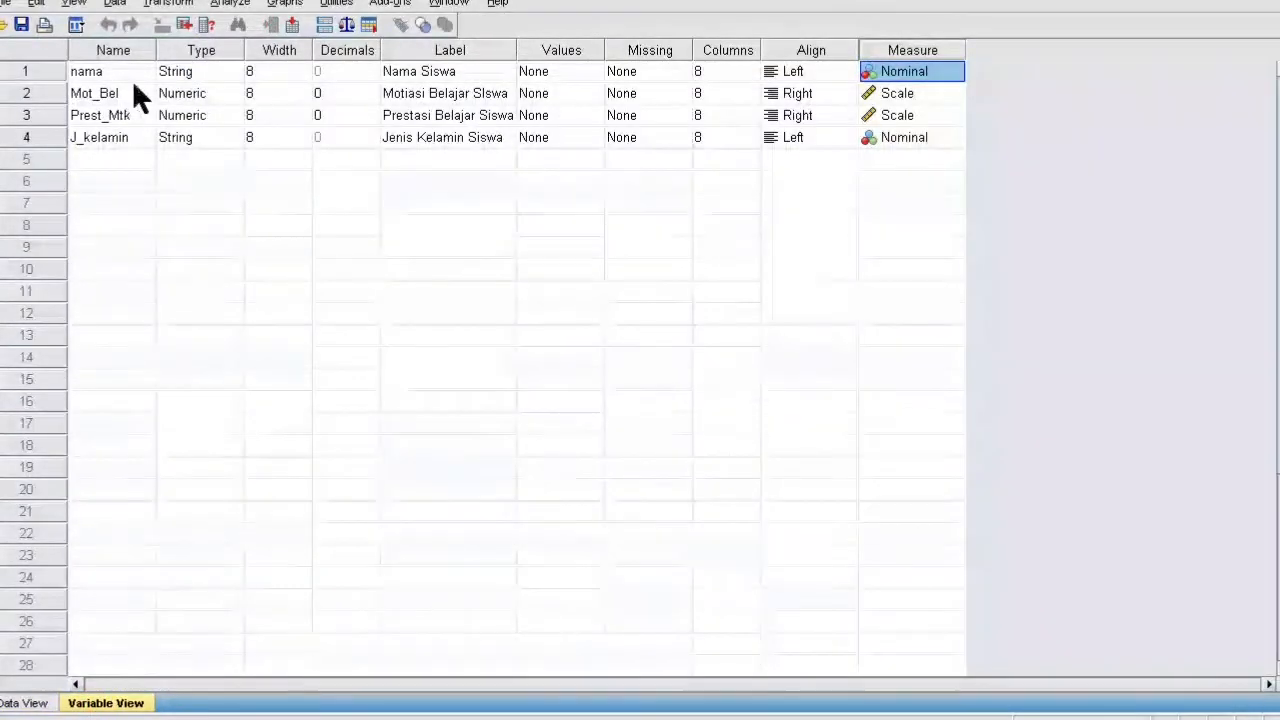
pyautogui.click(15, 701)
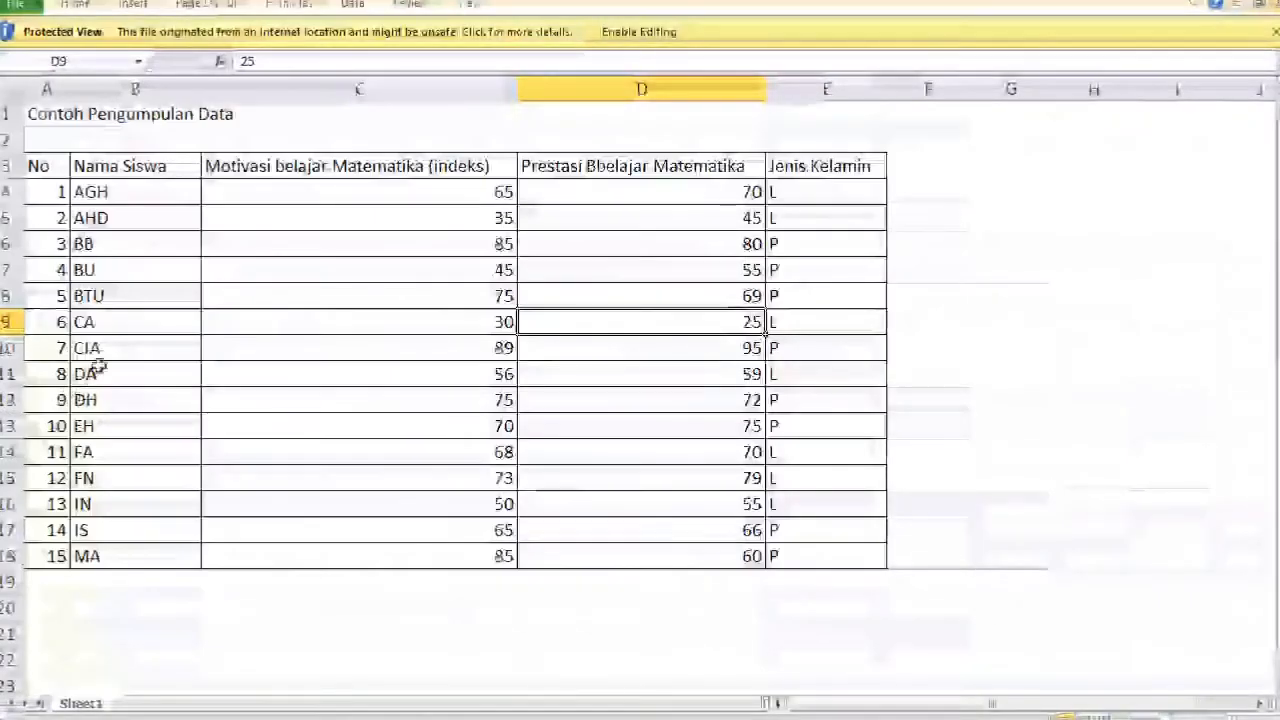
# - Select the student data starting from the first name and copy it
pyautogui.click(98, 350)
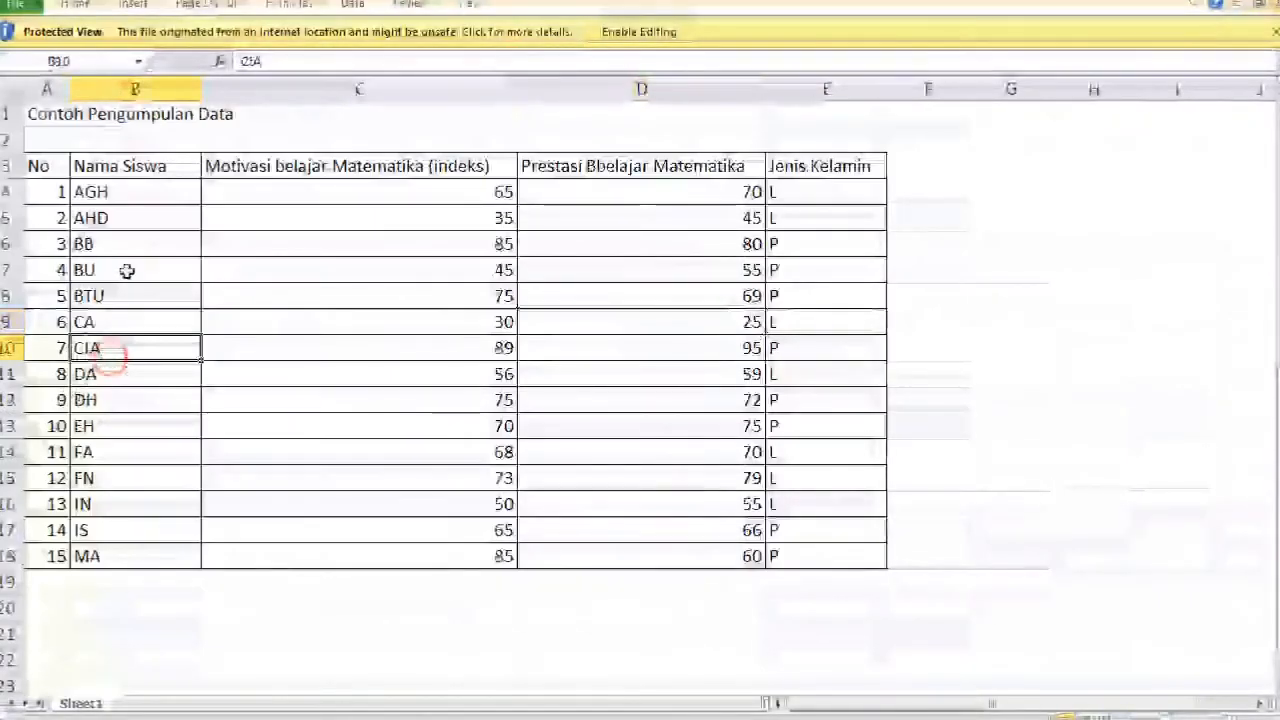
pyautogui.click(91, 191)
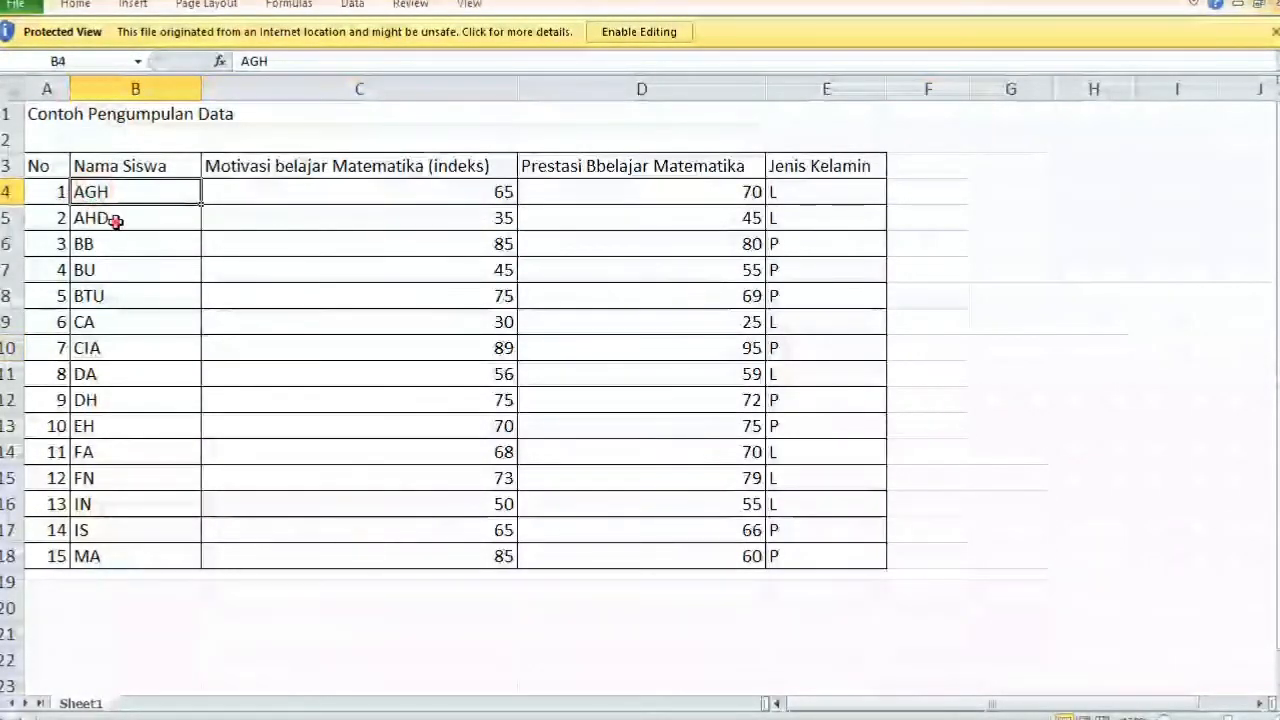
pyautogui.moveTo(120, 191); pyautogui.dragTo(775, 556)
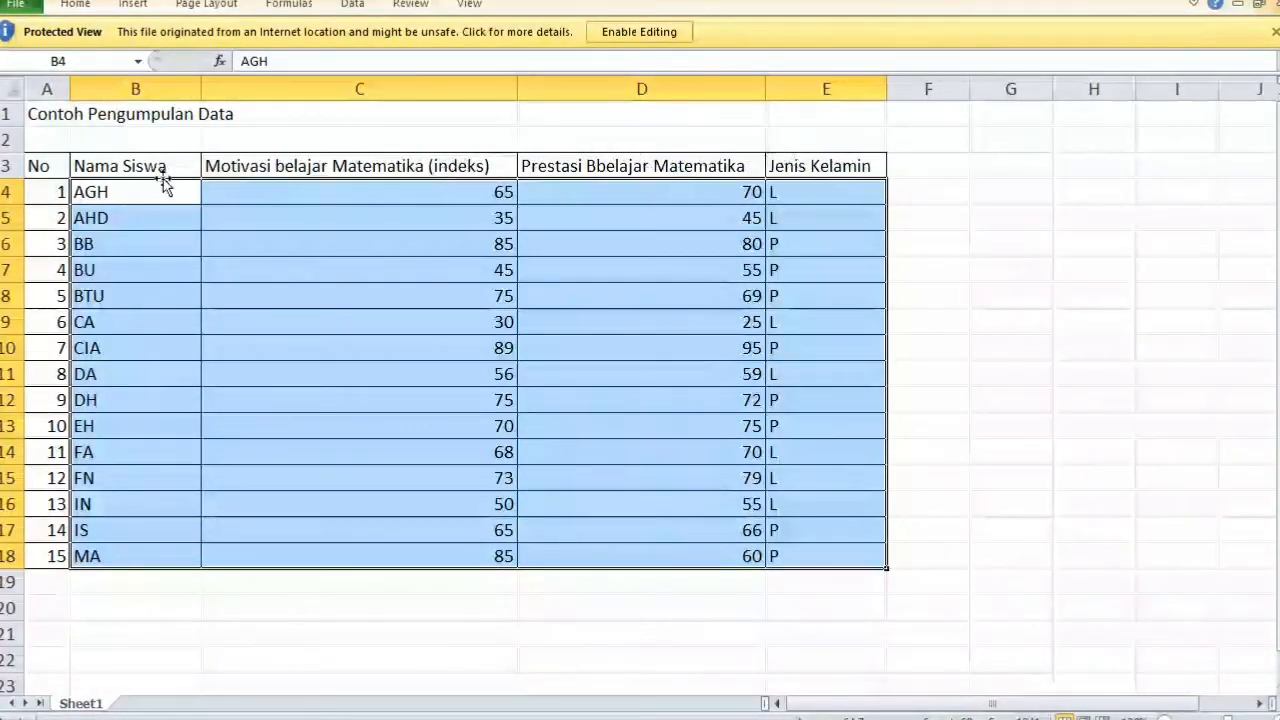
pyautogui.rightClick(283, 260)
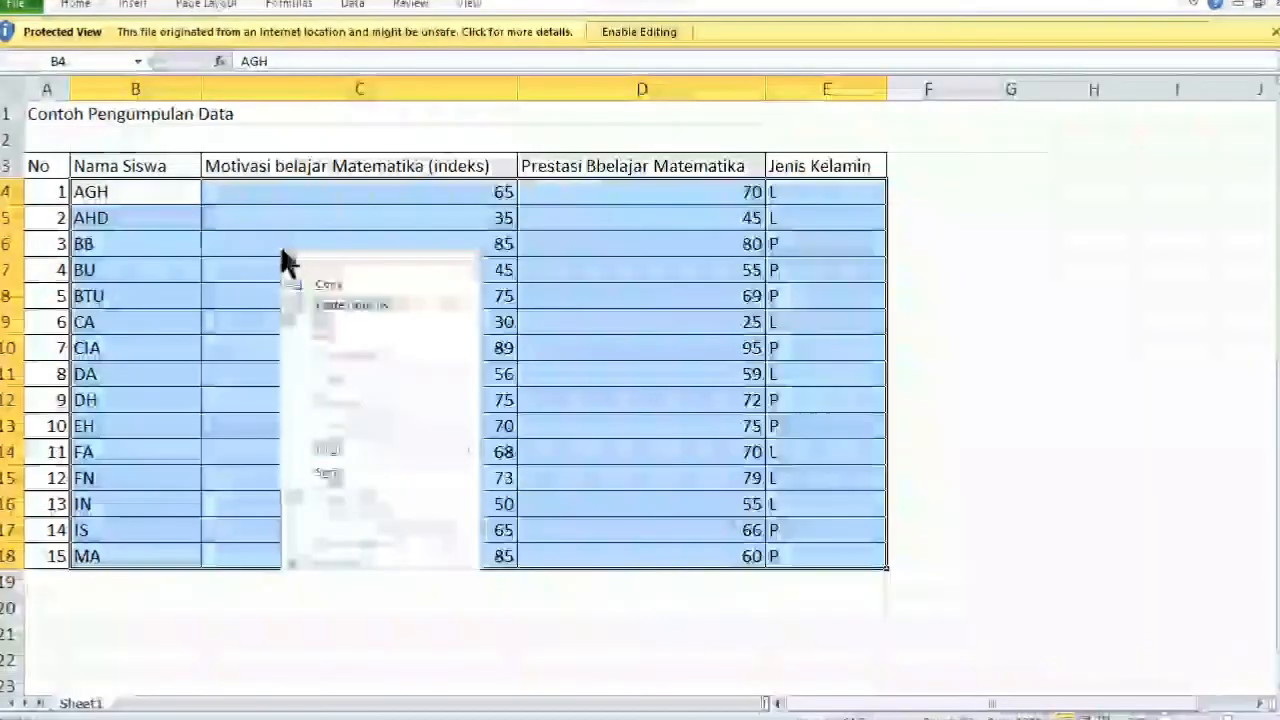
pyautogui.click(330, 287)
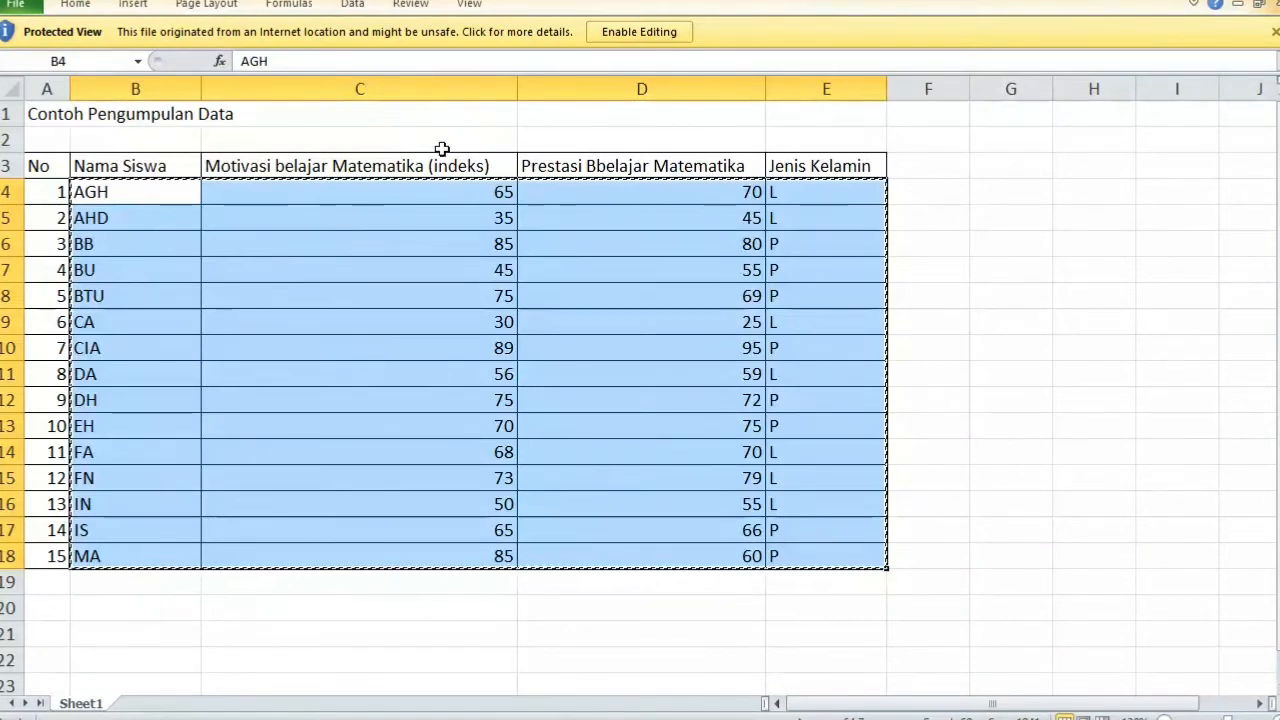
# - Enable workbook editing, then reselect B4:E18 and copy the student data
pyautogui.click(640, 32)
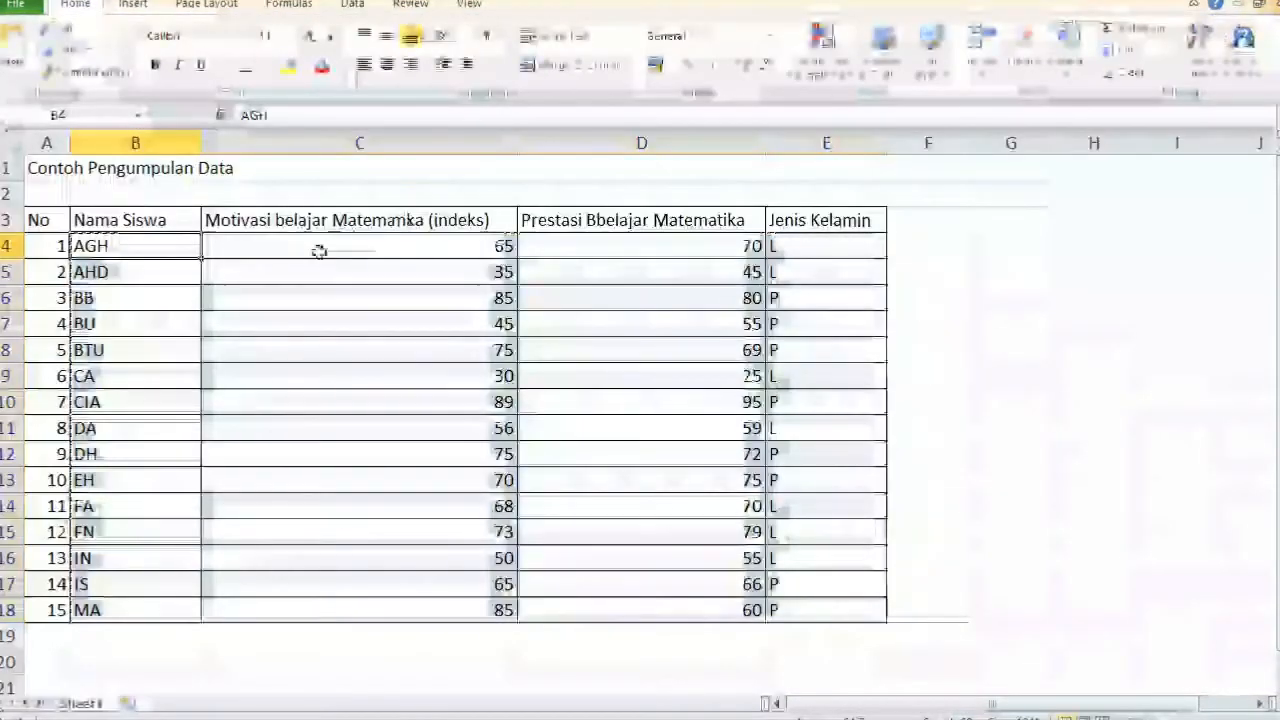
pyautogui.doubleClick(144, 250)
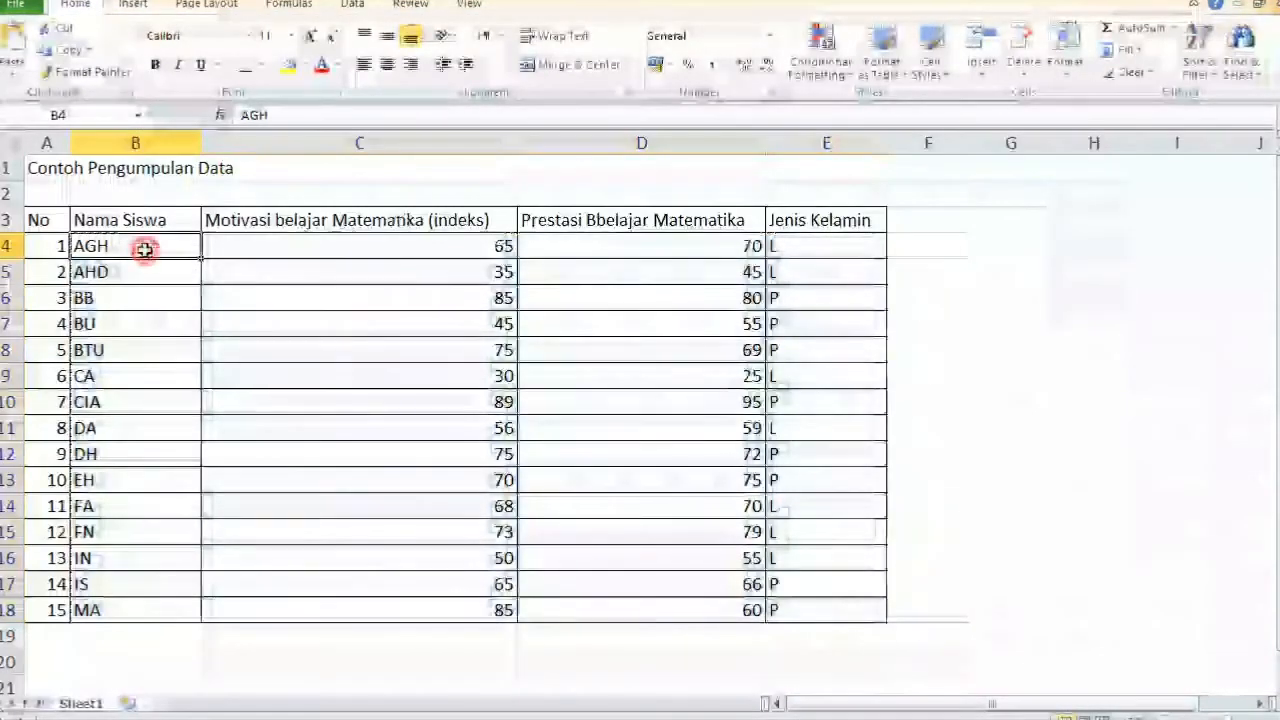
pyautogui.click(186, 297)
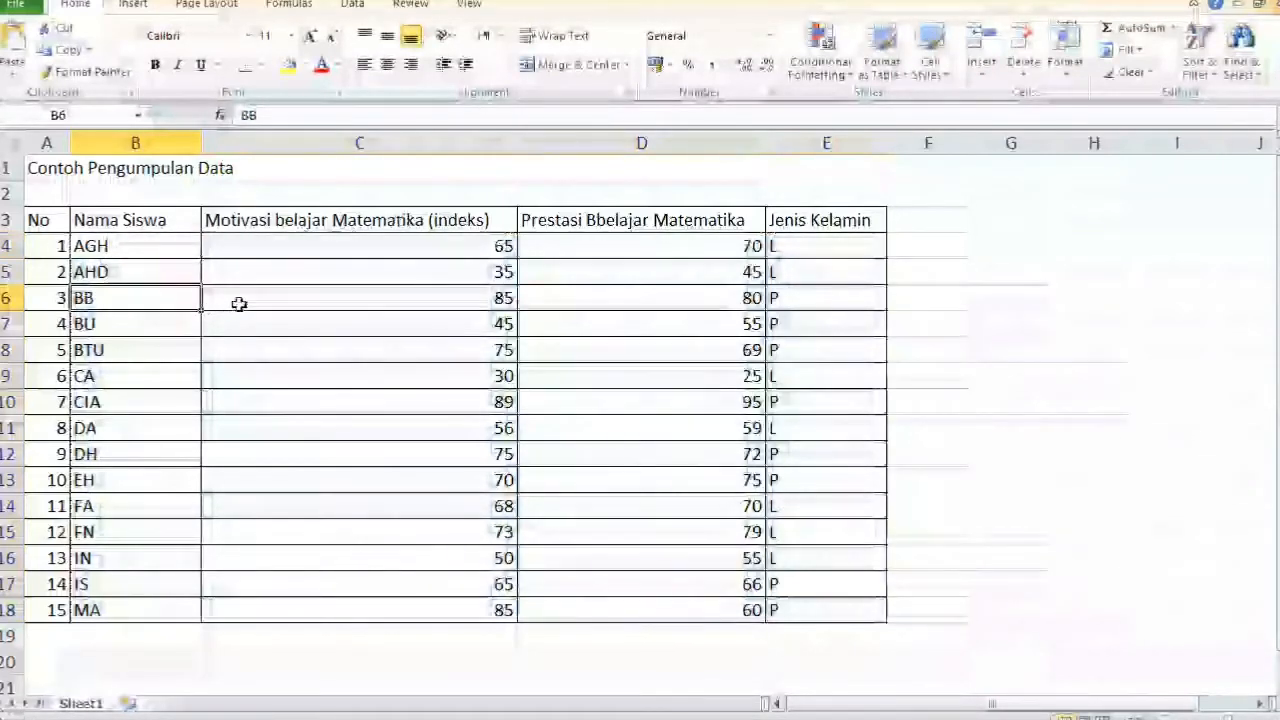
pyautogui.click(153, 255)
pyautogui.moveTo(153, 255); pyautogui.dragTo(804, 603)
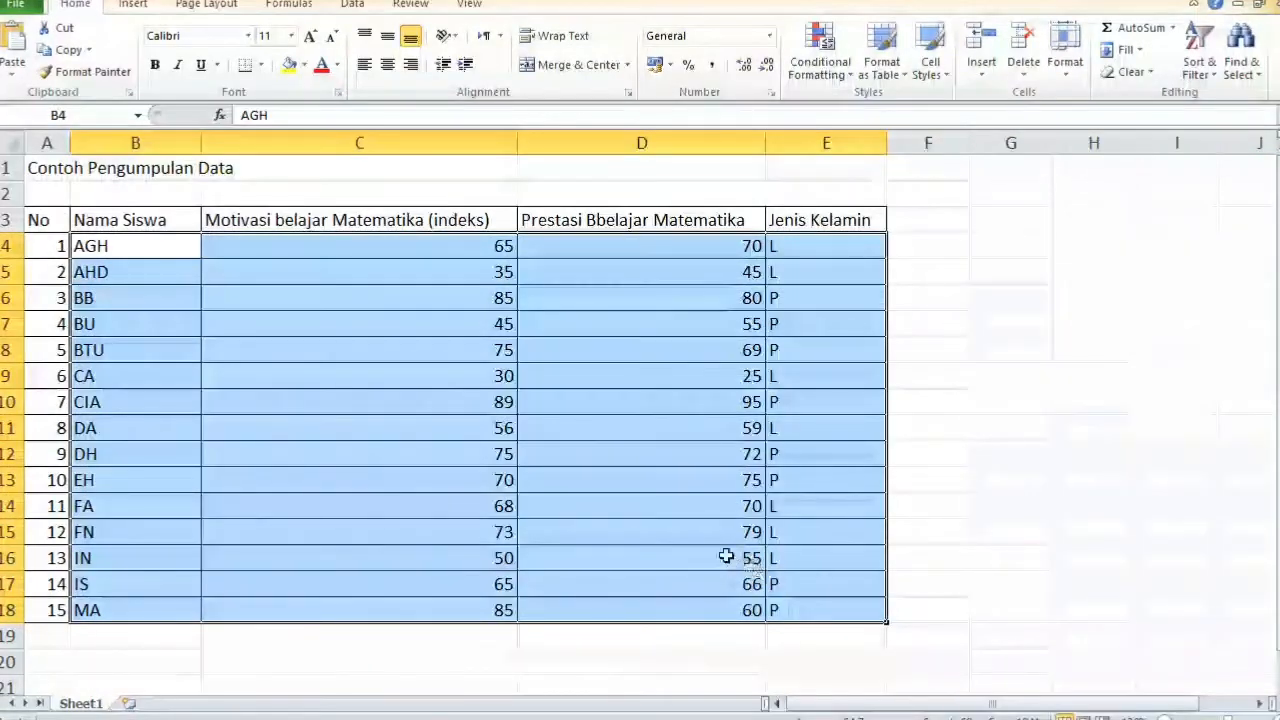
pyautogui.rightClick(474, 327)
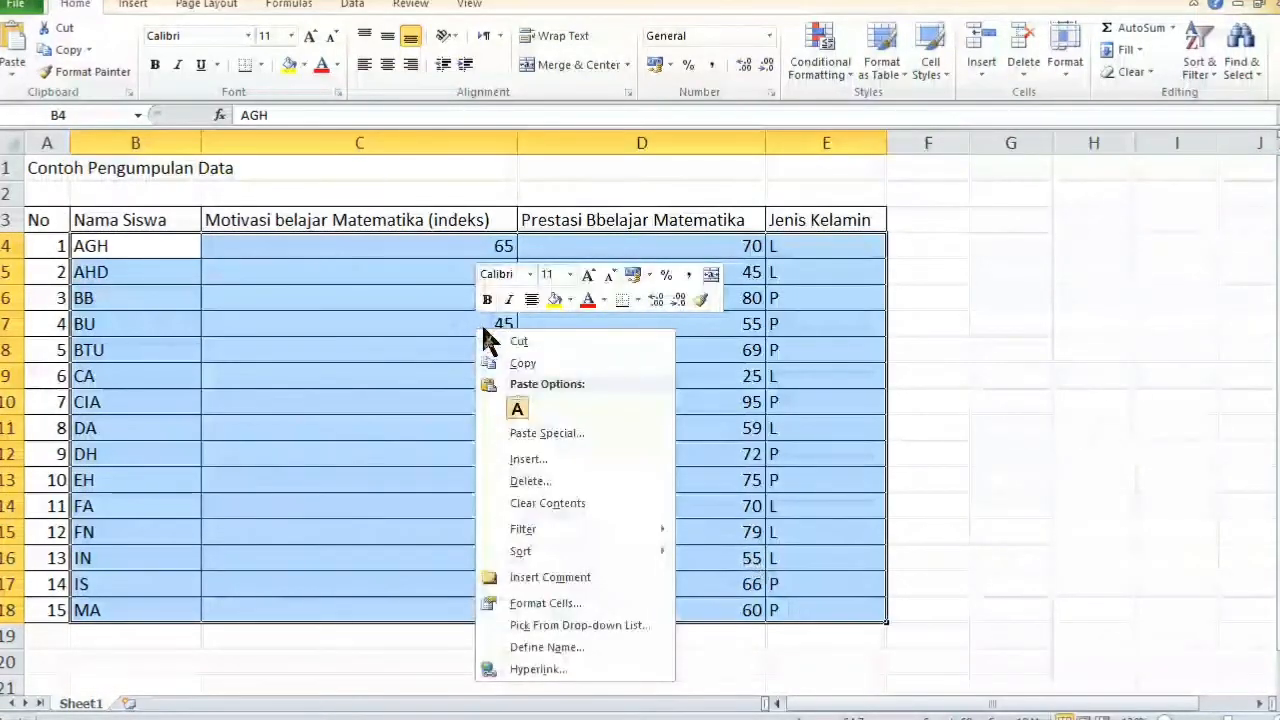
pyautogui.click(524, 365)
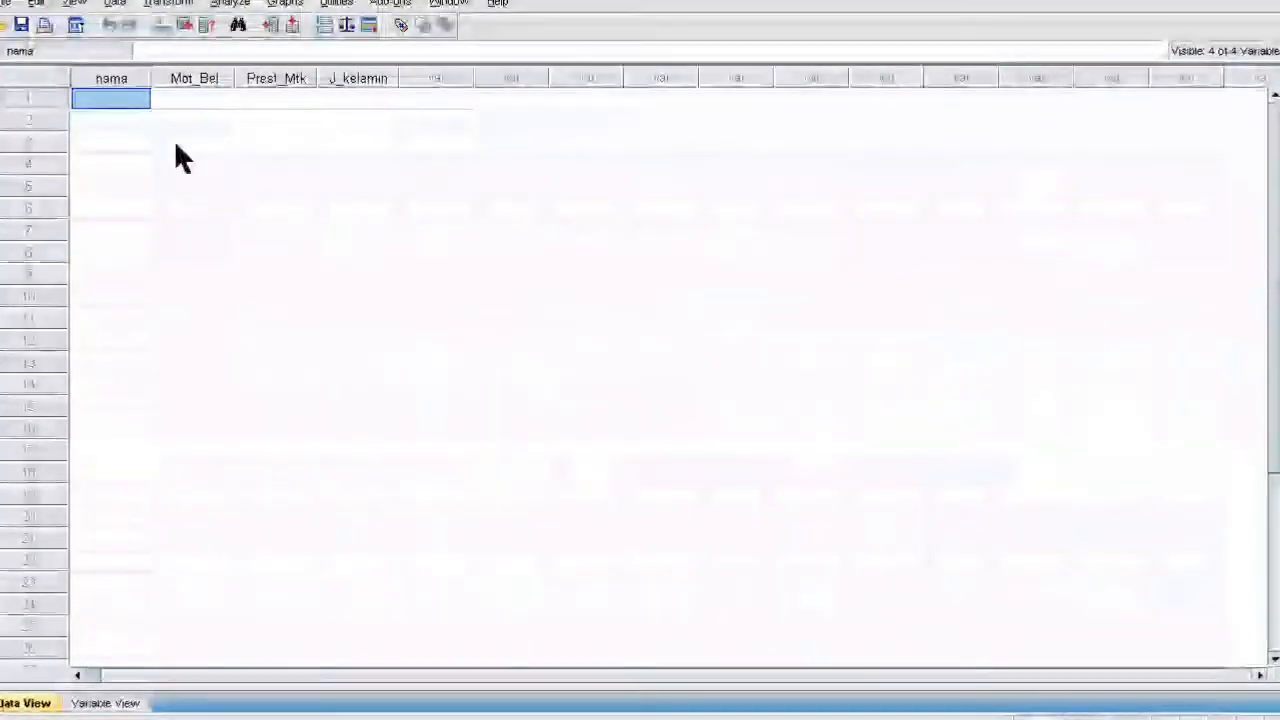
# - Paste the 15 students' copied Excel data into the grid, starting at the first nama cell
pyautogui.click(100, 137)
pyautogui.click(100, 98)
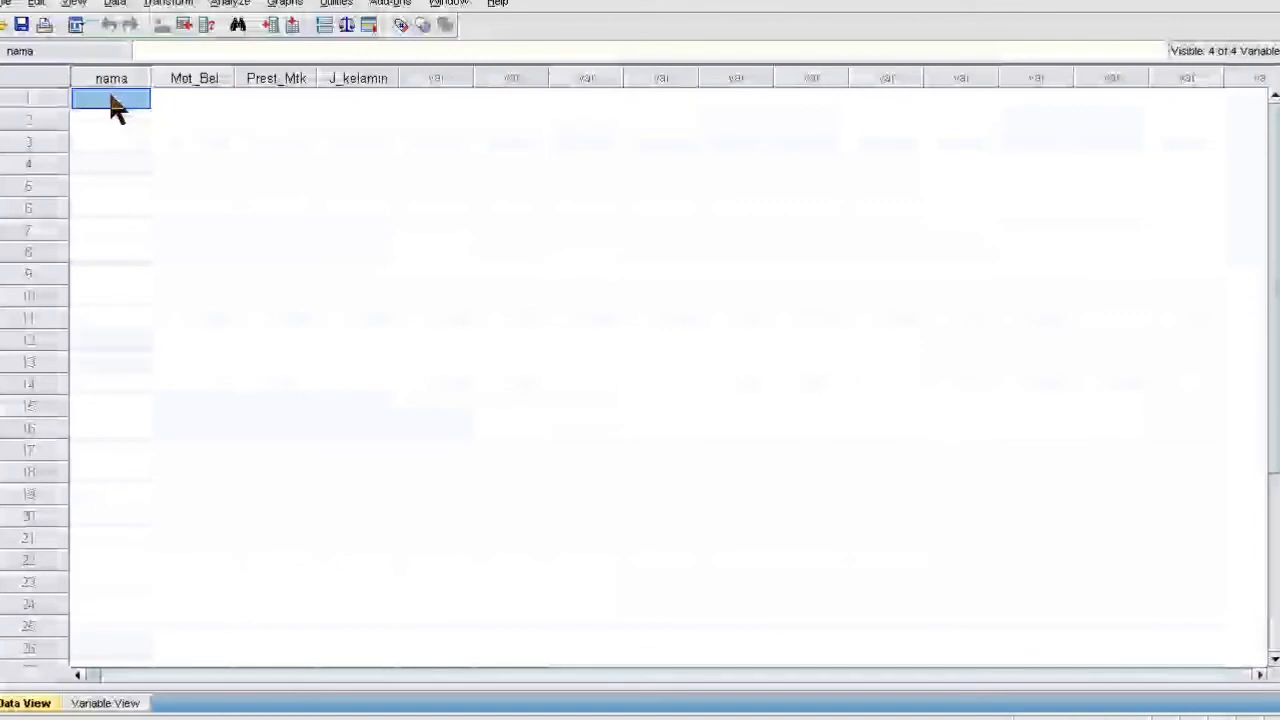
pyautogui.doubleClick(109, 97)
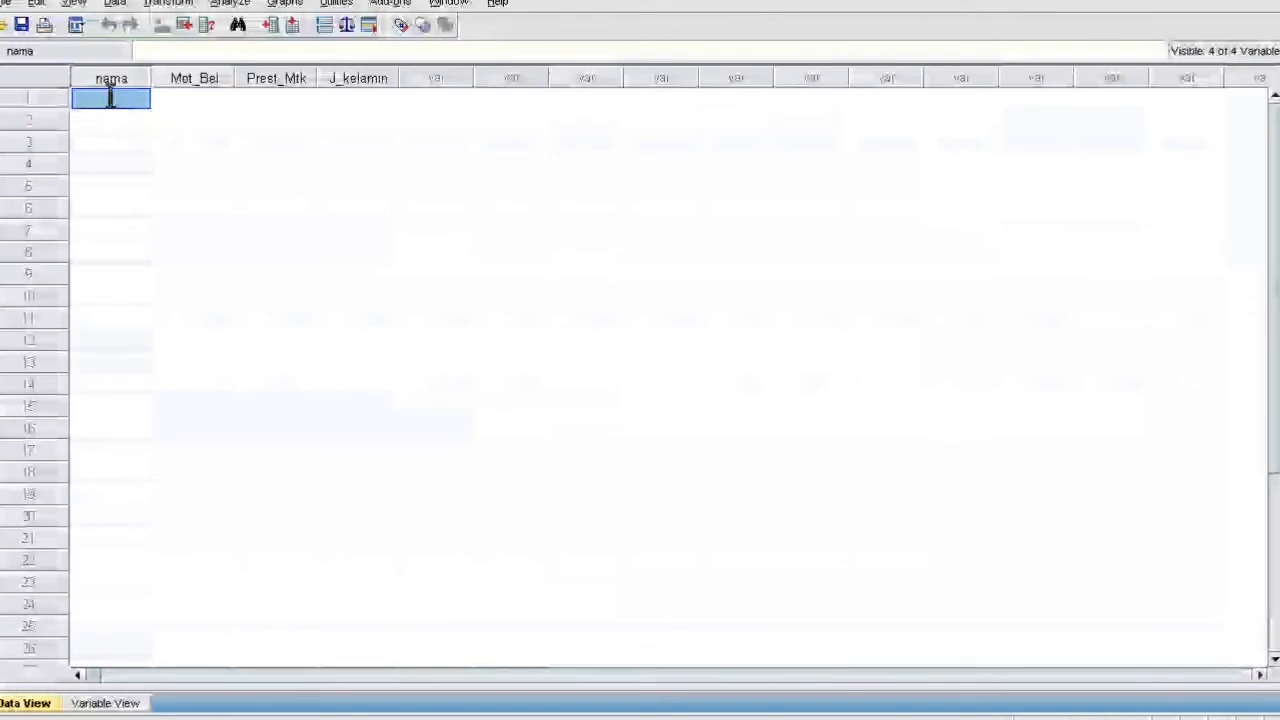
pyautogui.click(102, 93)
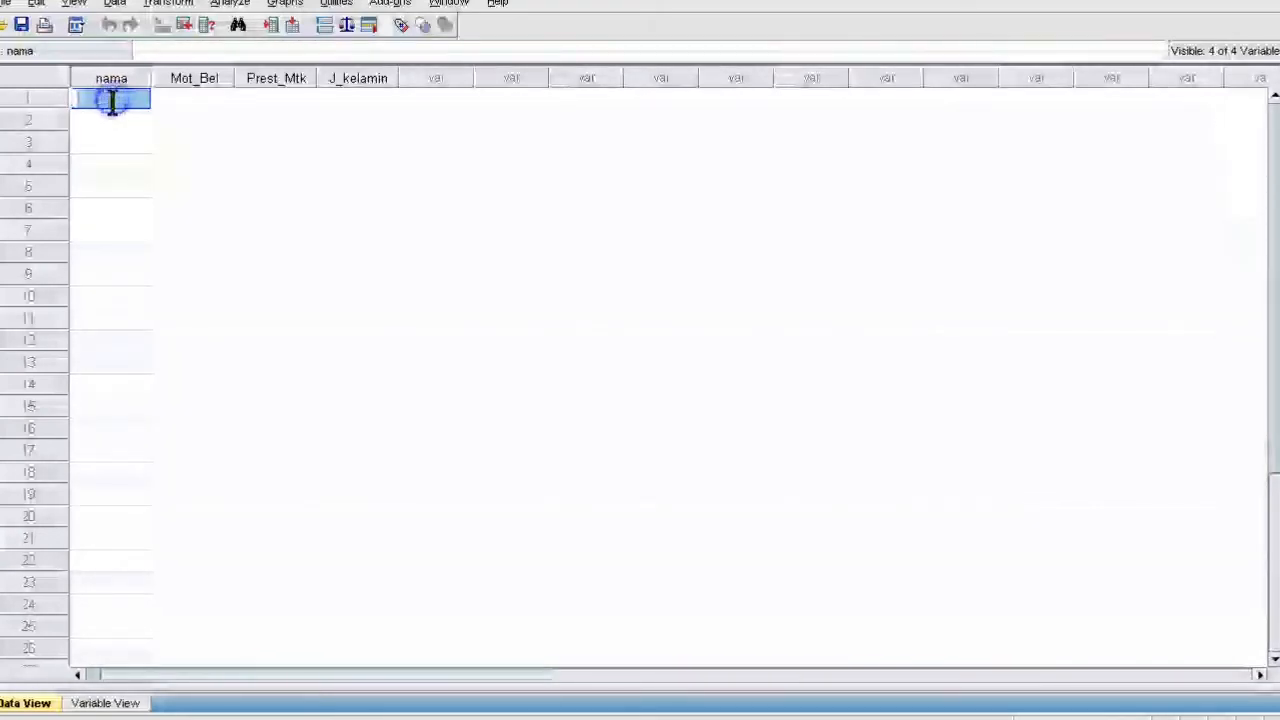
pyautogui.click(111, 116)
pyautogui.click(117, 97)
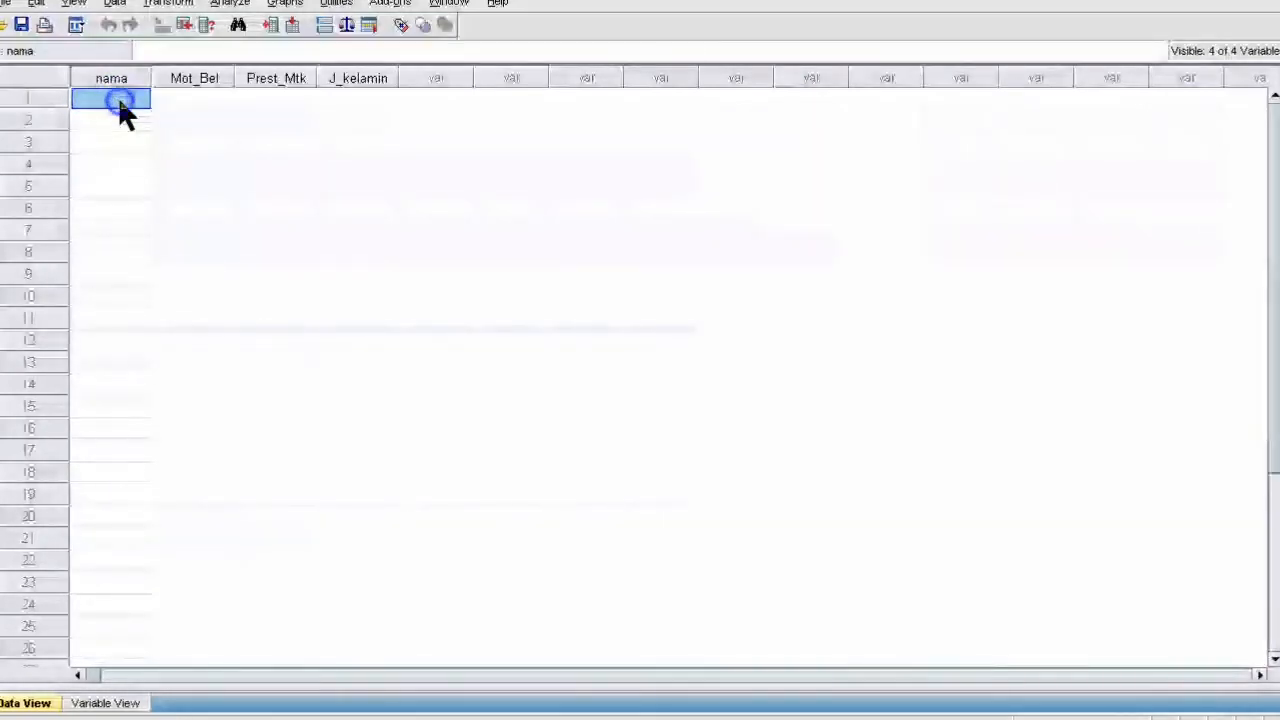
pyautogui.rightClick(118, 97)
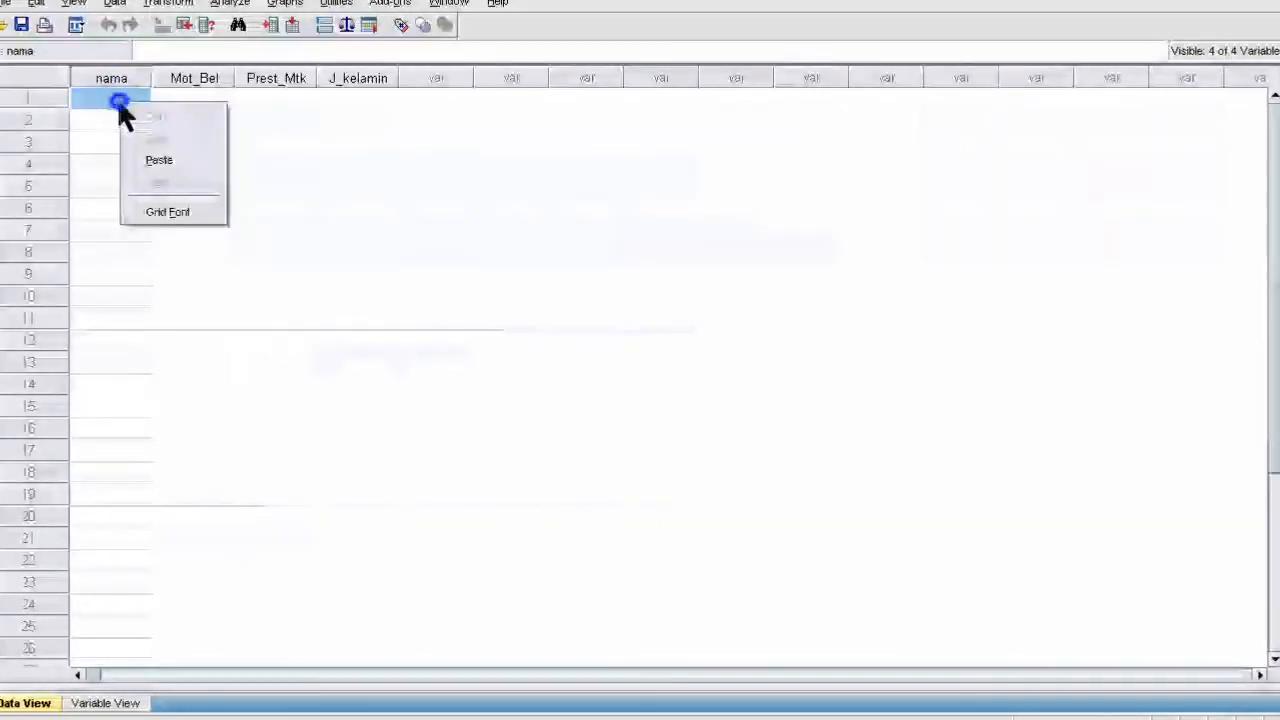
pyautogui.click(159, 160)
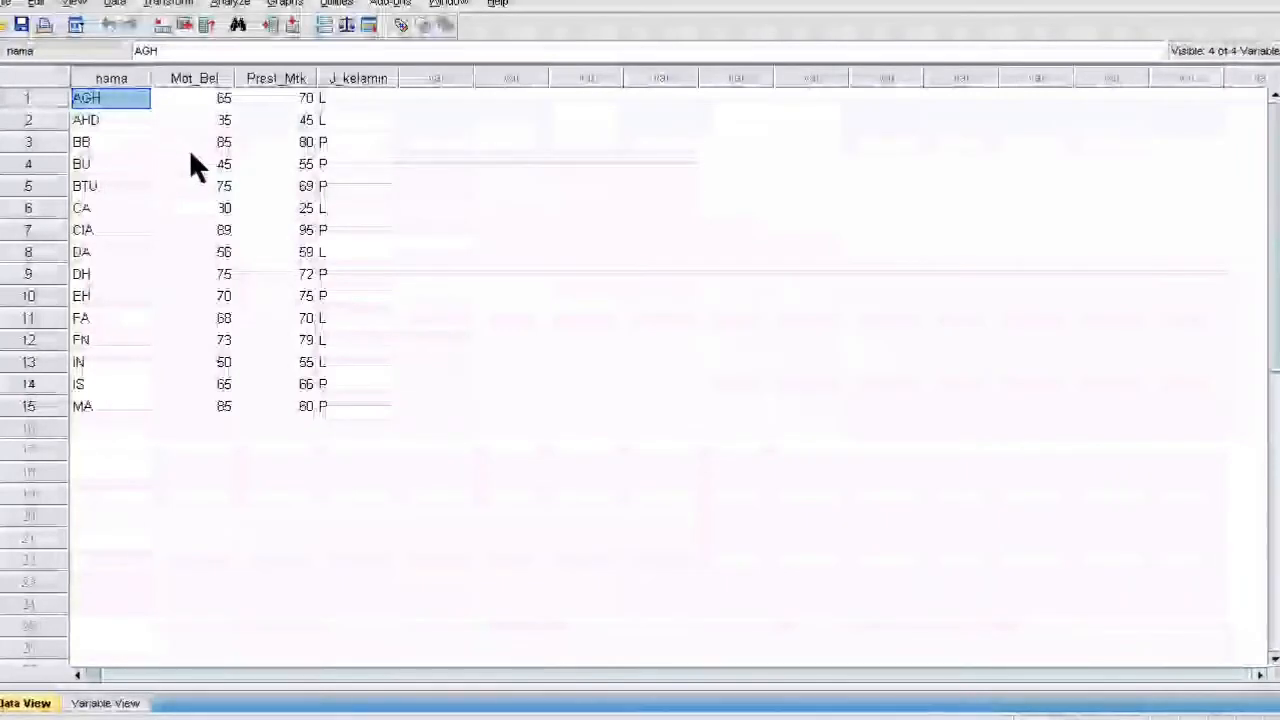
# - Check the pasted nama, Mot_Bel, Prest_Mtk and J_kelamin values by selecting cells and column ranges
pyautogui.click(366, 254)
pyautogui.click(385, 186)
pyautogui.click(390, 164)
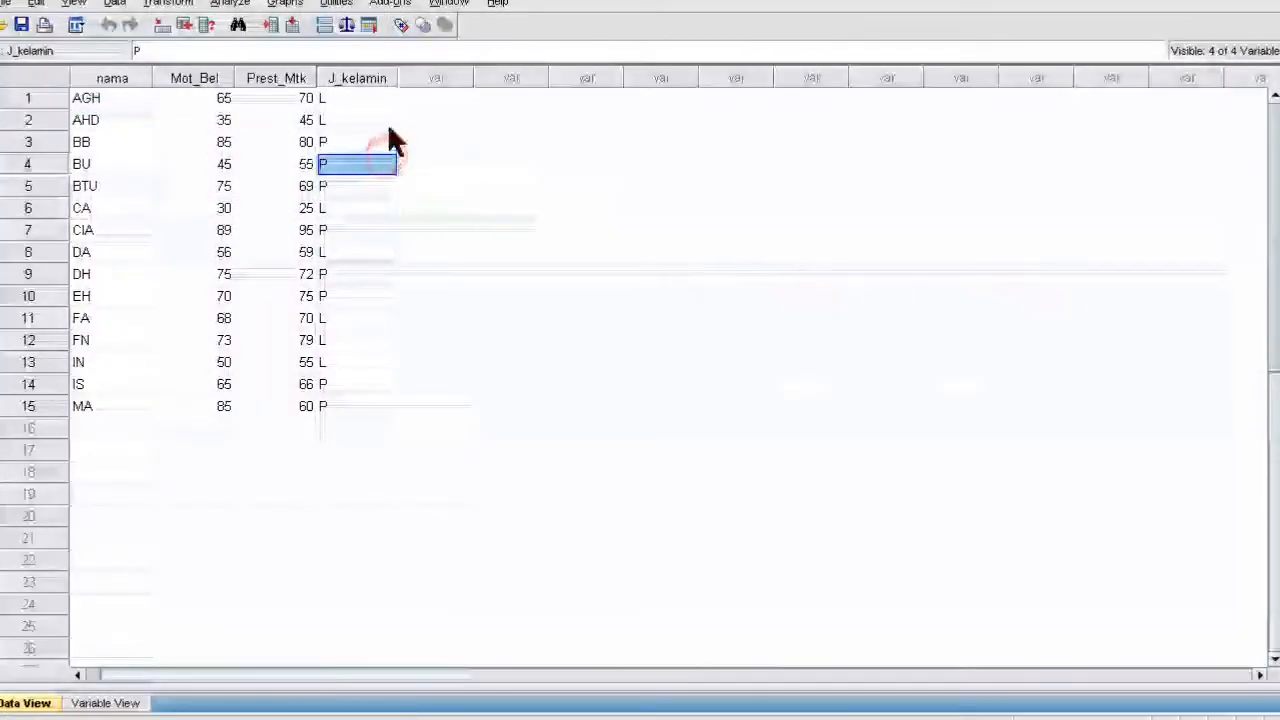
pyautogui.click(360, 120)
pyautogui.click(137, 142)
pyautogui.moveTo(117, 97); pyautogui.dragTo(114, 296)
pyautogui.moveTo(200, 97); pyautogui.dragTo(201, 274)
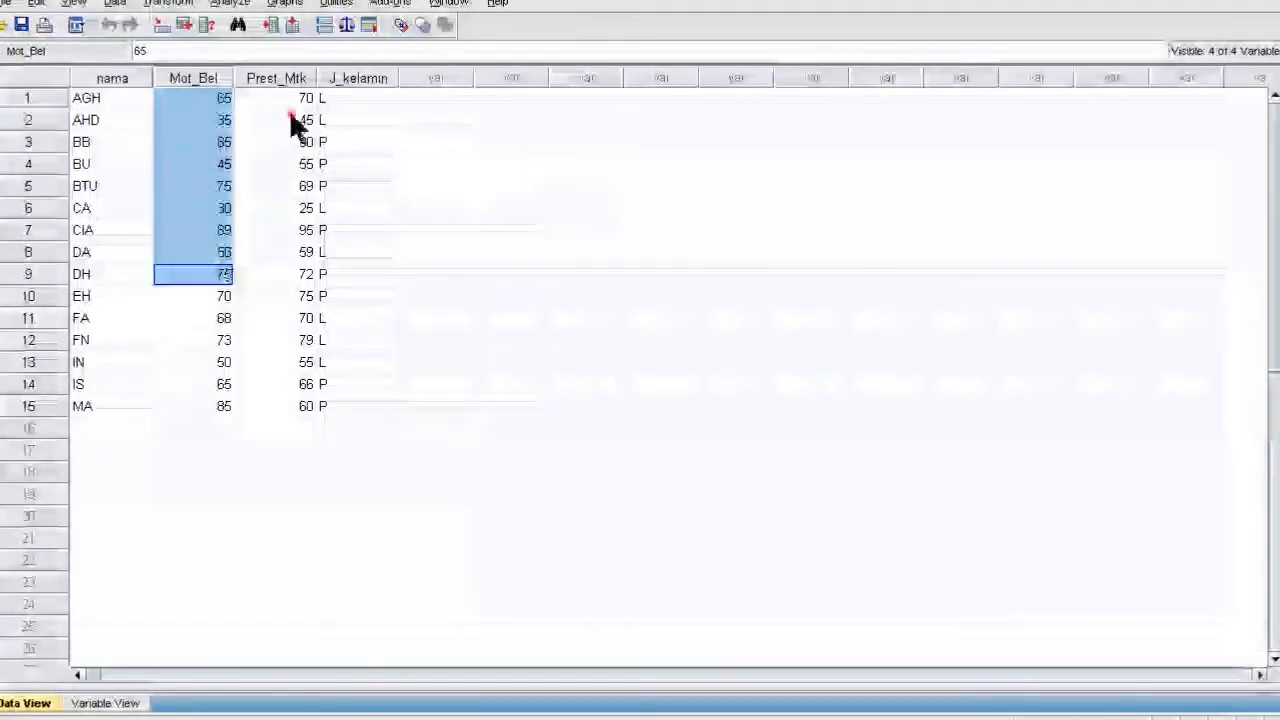
pyautogui.moveTo(294, 120); pyautogui.dragTo(277, 298)
pyautogui.click(373, 100)
pyautogui.moveTo(372, 109); pyautogui.dragTo(364, 323)
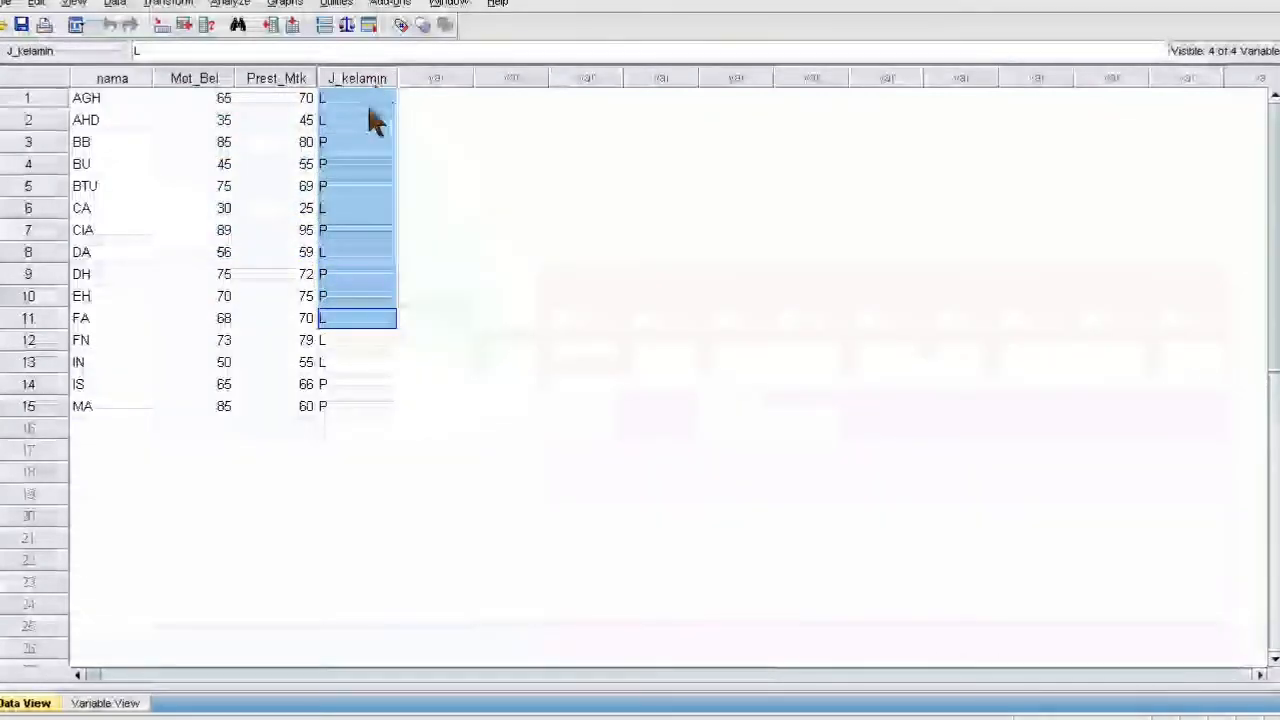
pyautogui.click(372, 168)
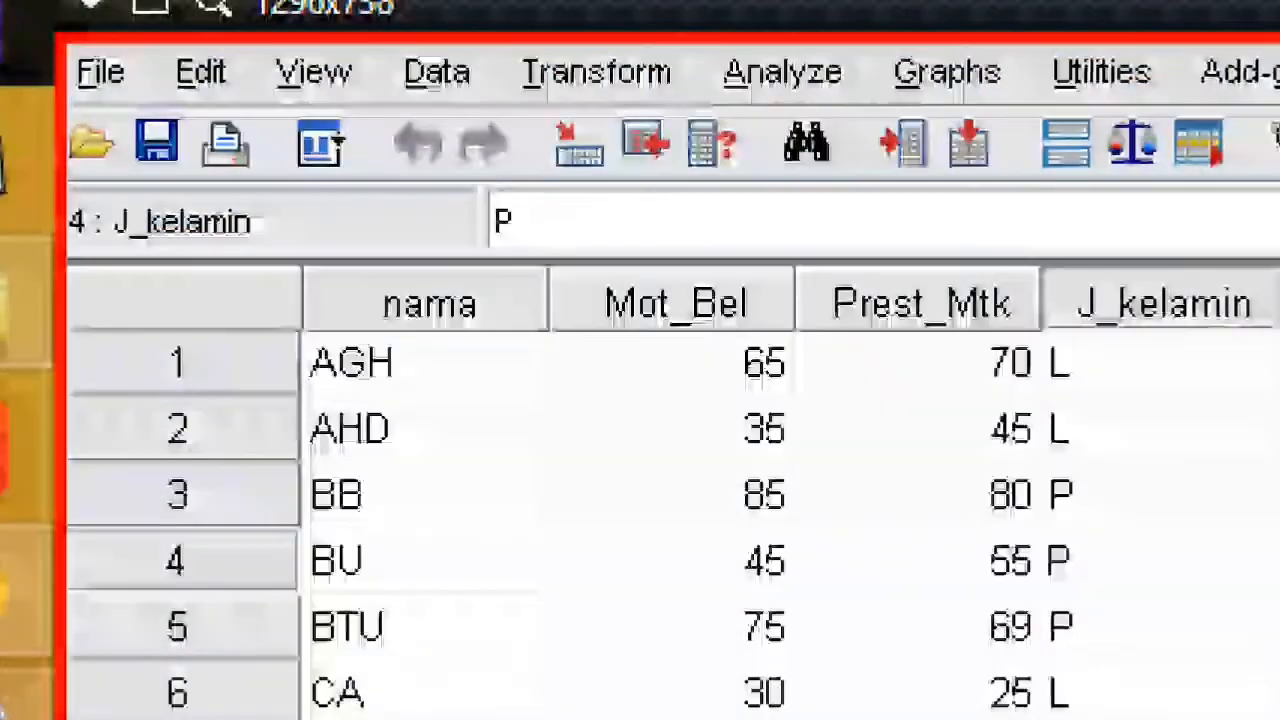
# - Start Save As from the File menu to store the data as input_data in Documents
pyautogui.click(100, 72)
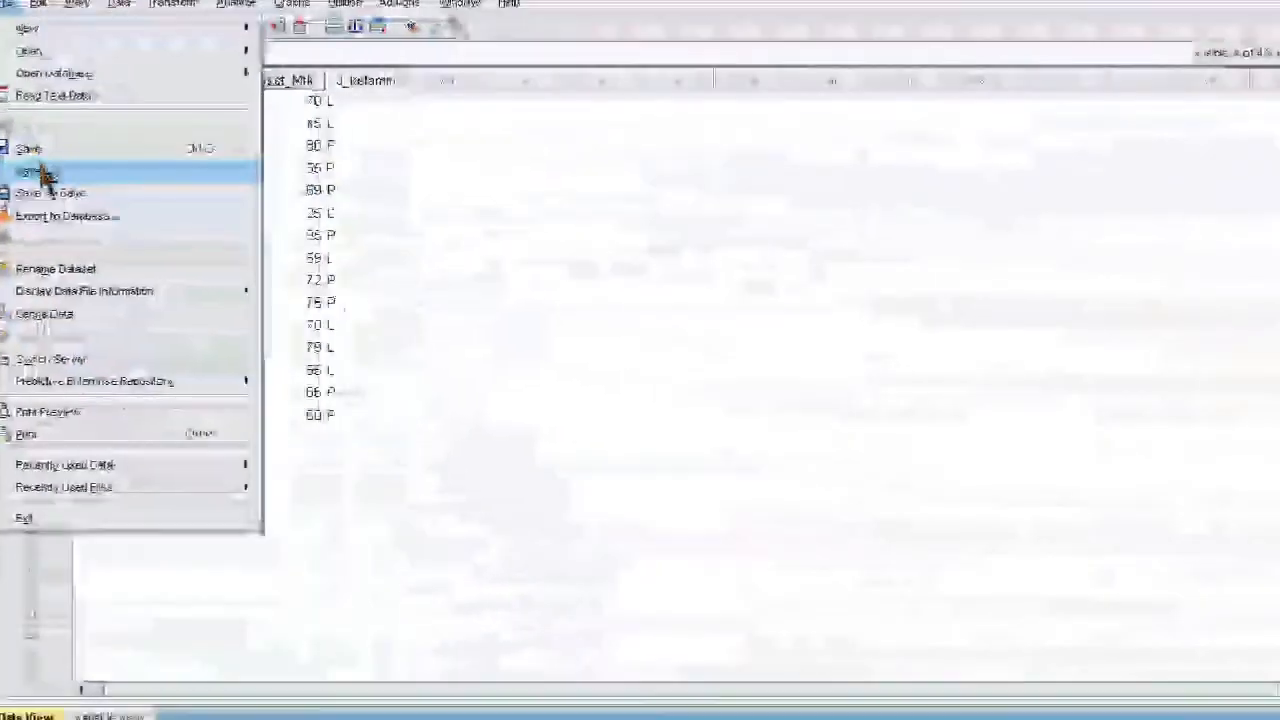
pyautogui.click(42, 175)
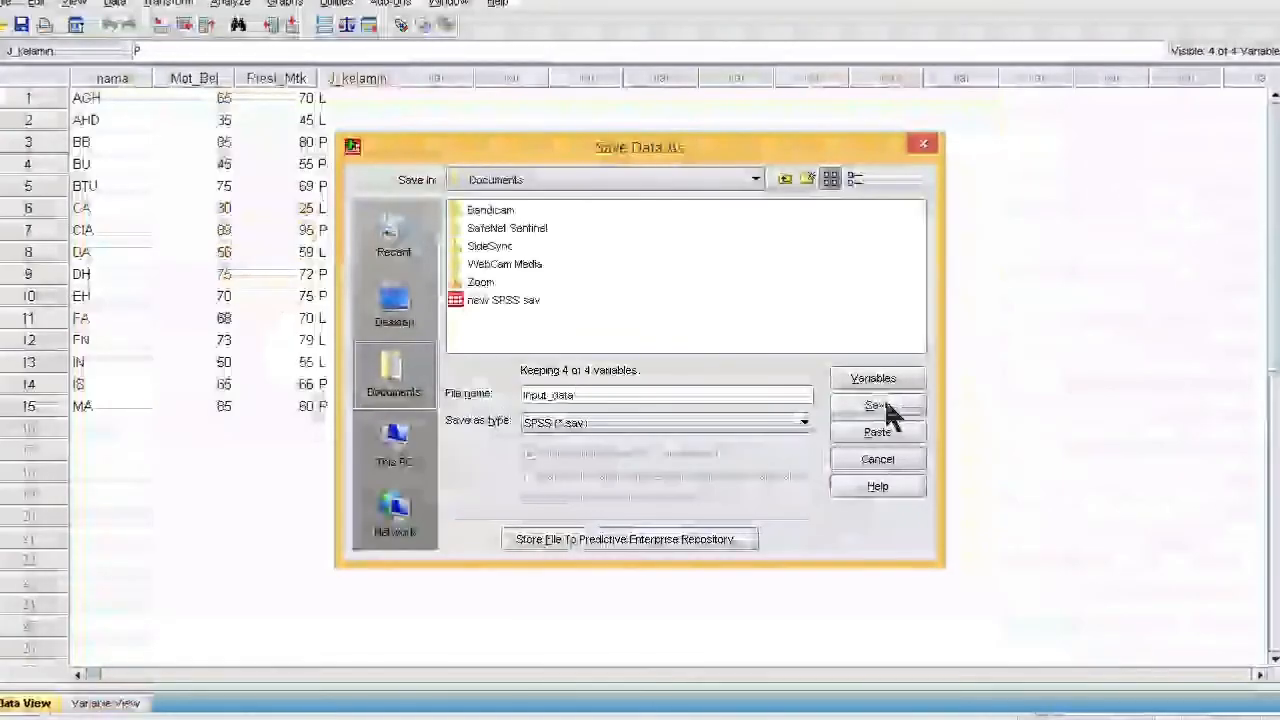
# - Save the data as Input_data.sav, then check the output log and return to the data grid
pyautogui.click(876, 406)
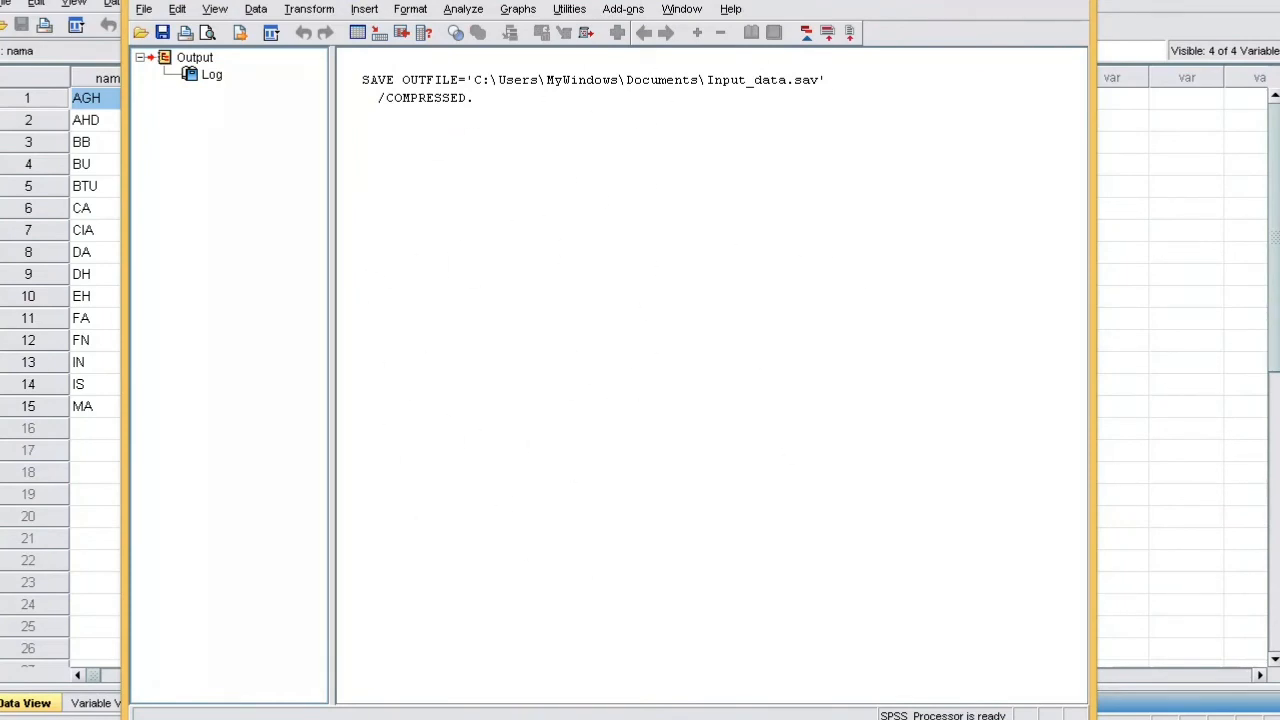
pyautogui.moveTo(1, 414)
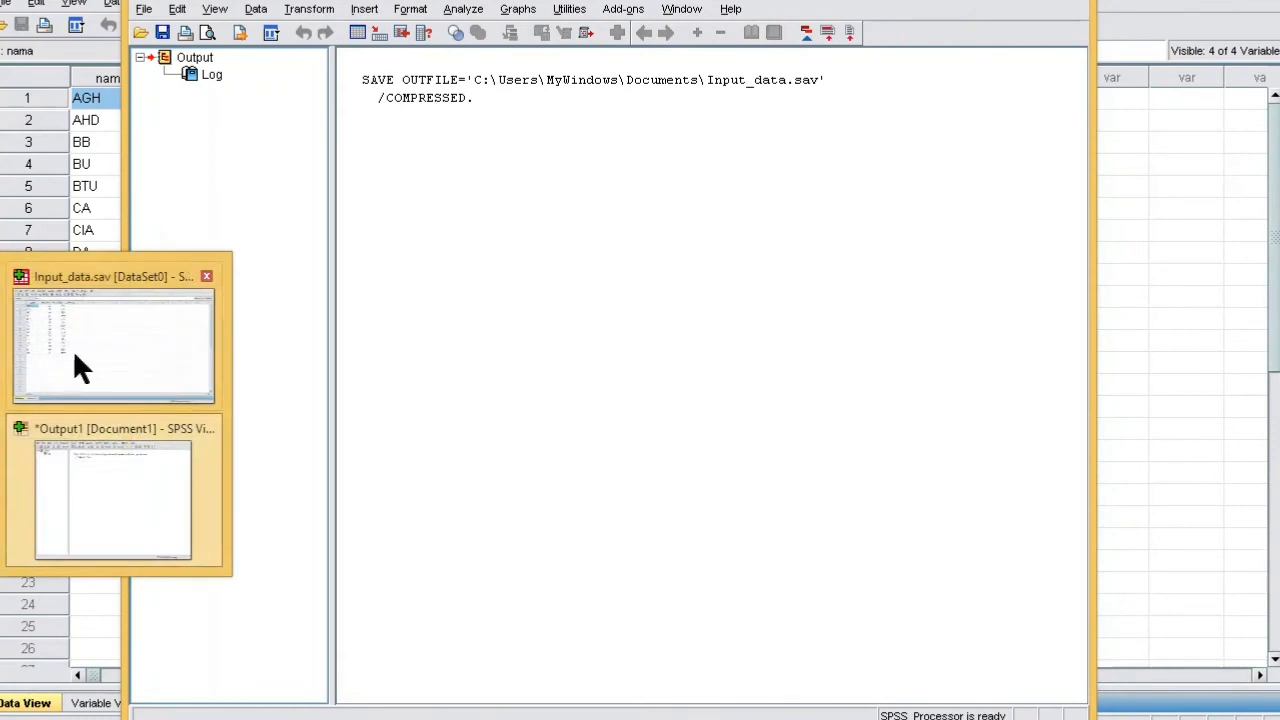
pyautogui.moveTo(105, 328)
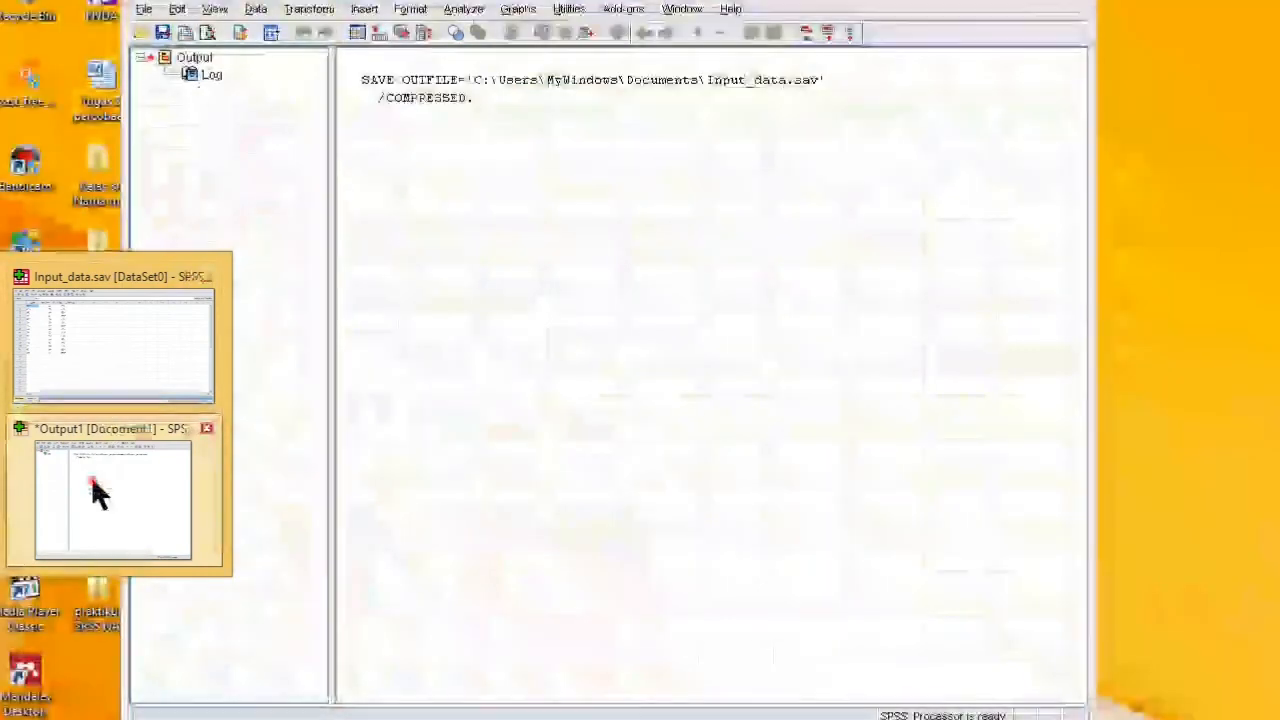
pyautogui.click(94, 490)
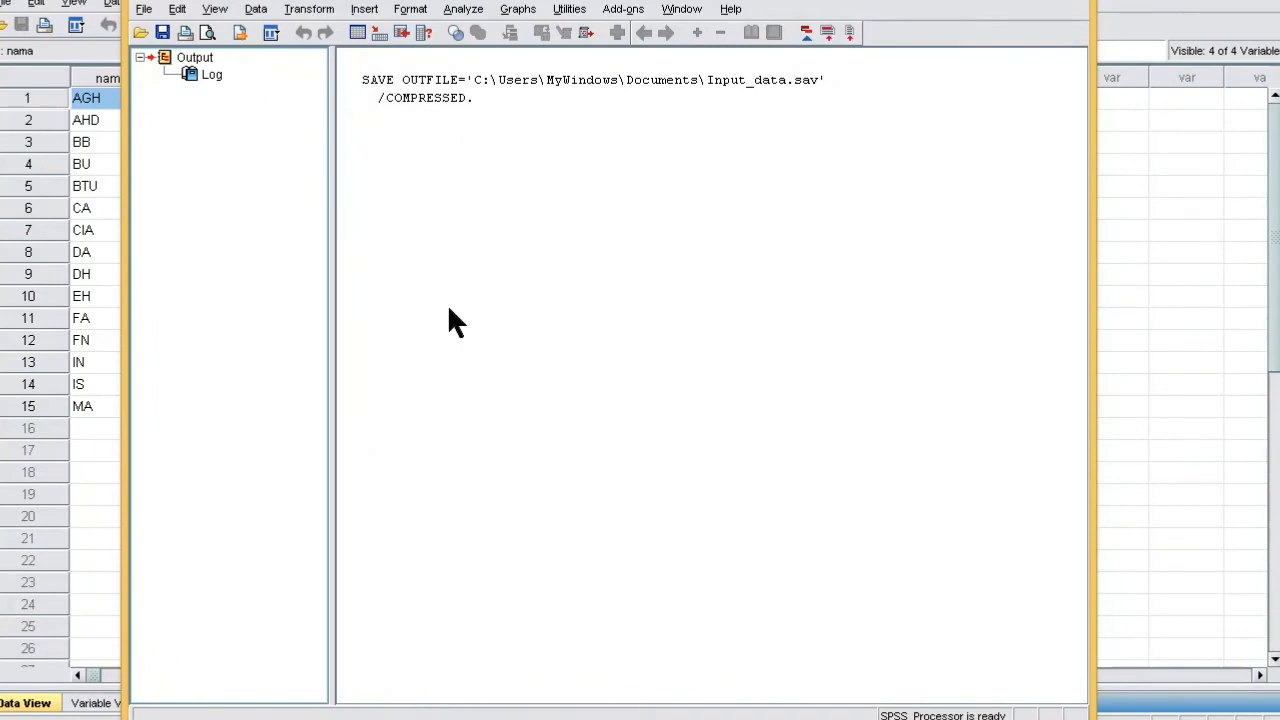
pyautogui.click(1157, 230)
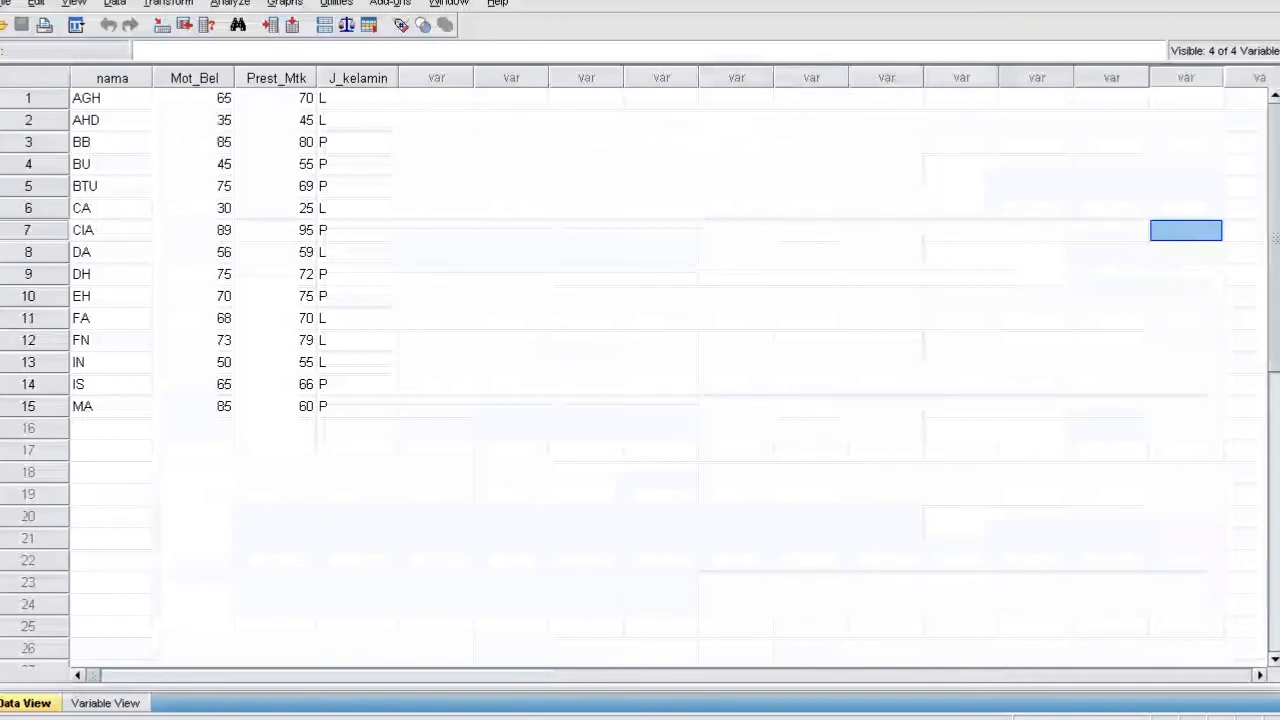
# - Close all SPSS windows without saving the output log, and confirm exiting SPSS
pyautogui.rightClick(2, 391)
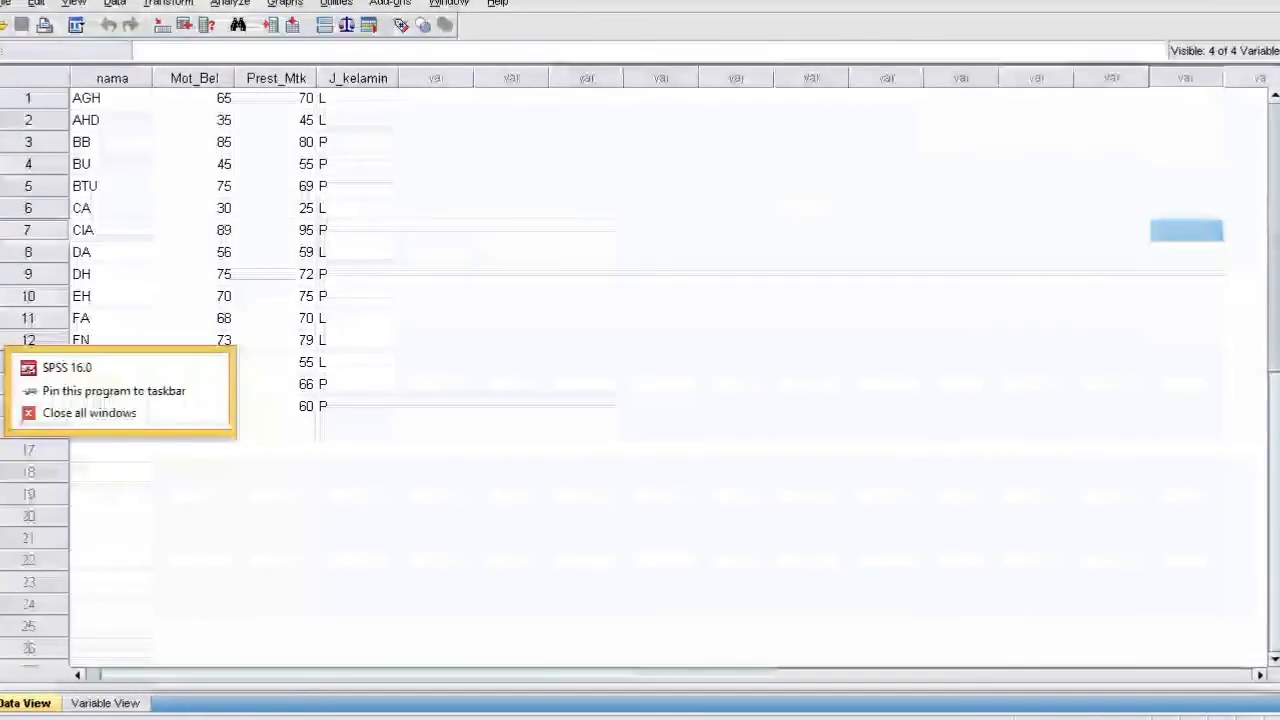
pyautogui.click(80, 413)
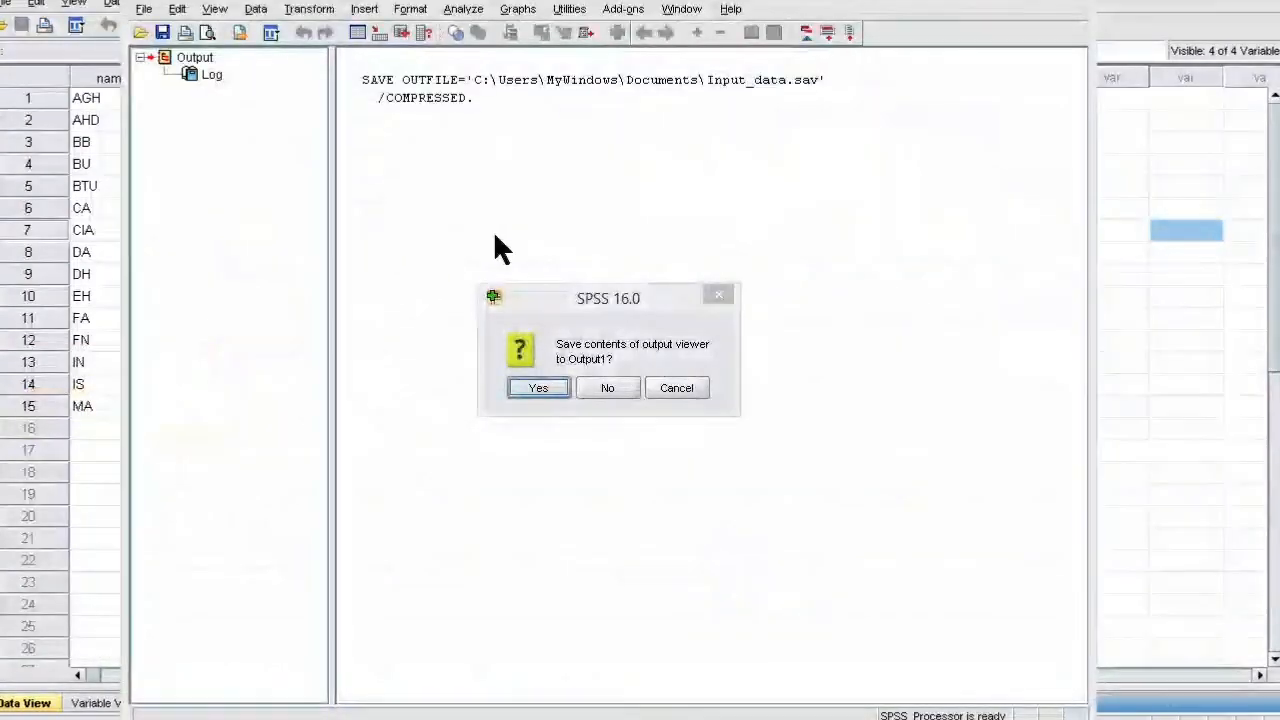
pyautogui.click(605, 388)
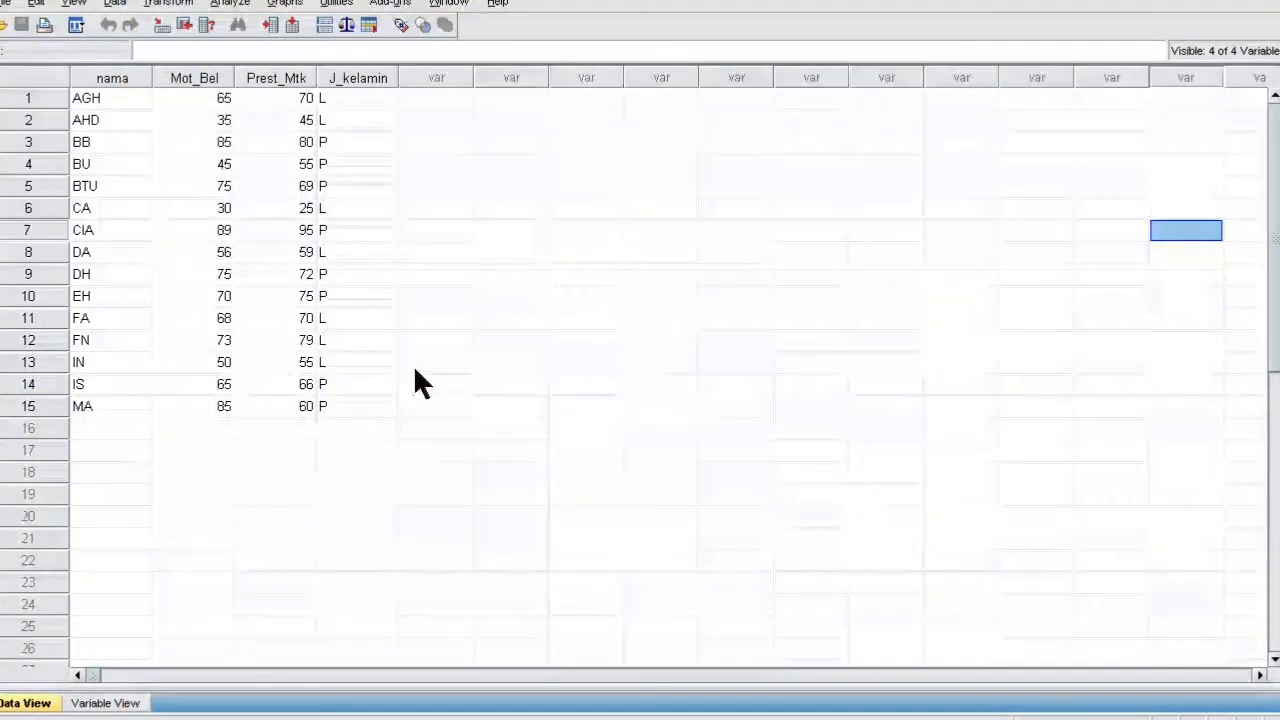
pyautogui.rightClick(363, 293)
pyautogui.click(299, 258)
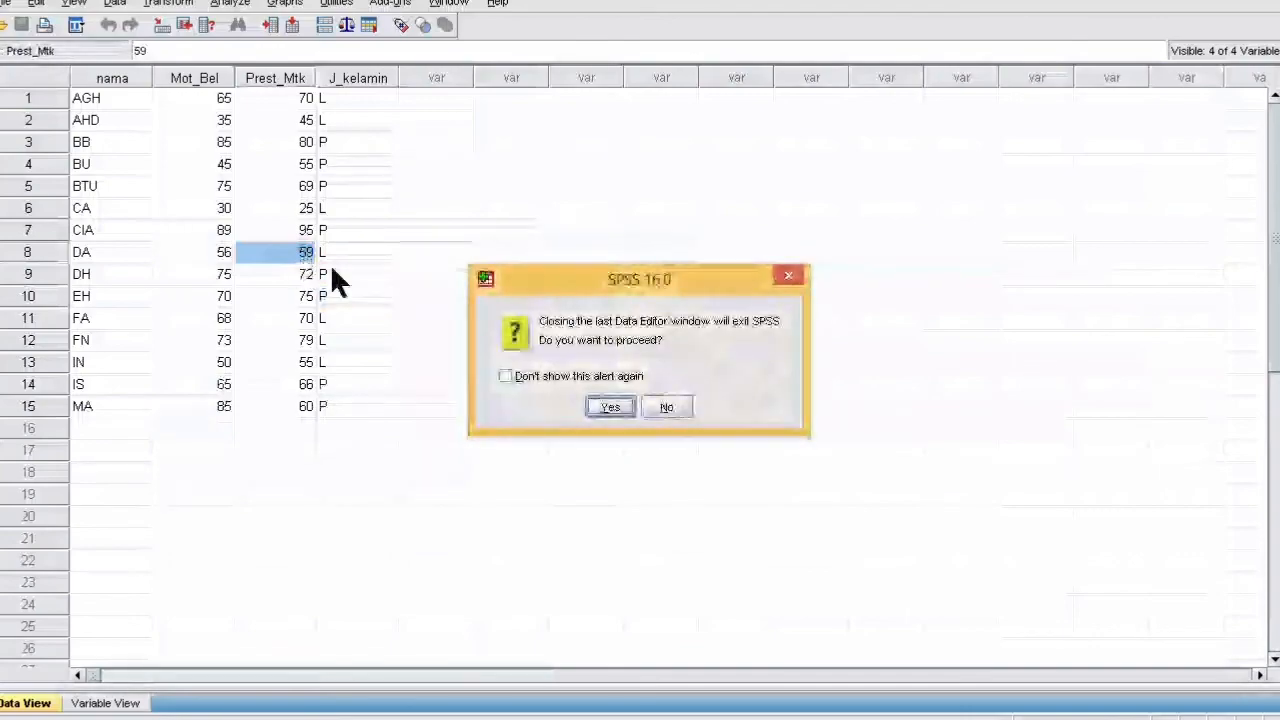
pyautogui.click(612, 404)
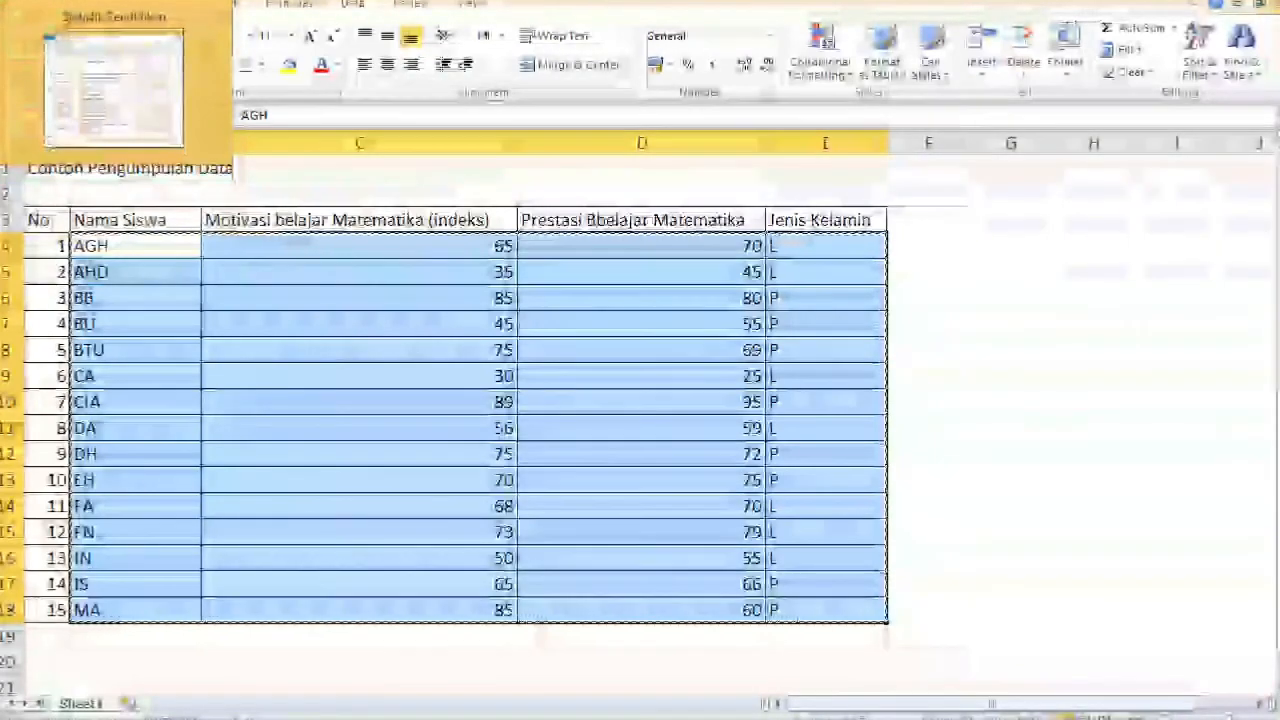
# - Browse to the Documents folder in File Explorer and select the Input_data SPSS file
pyautogui.click(2, 82)
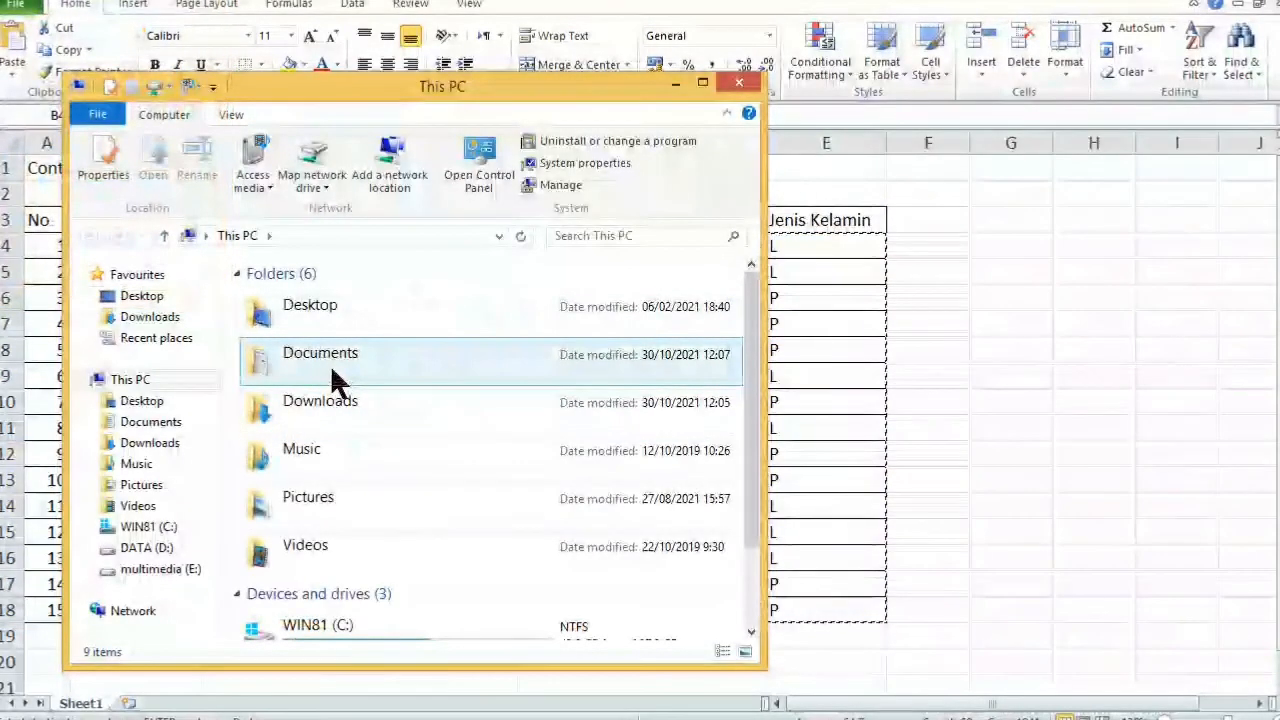
pyautogui.doubleClick(333, 372)
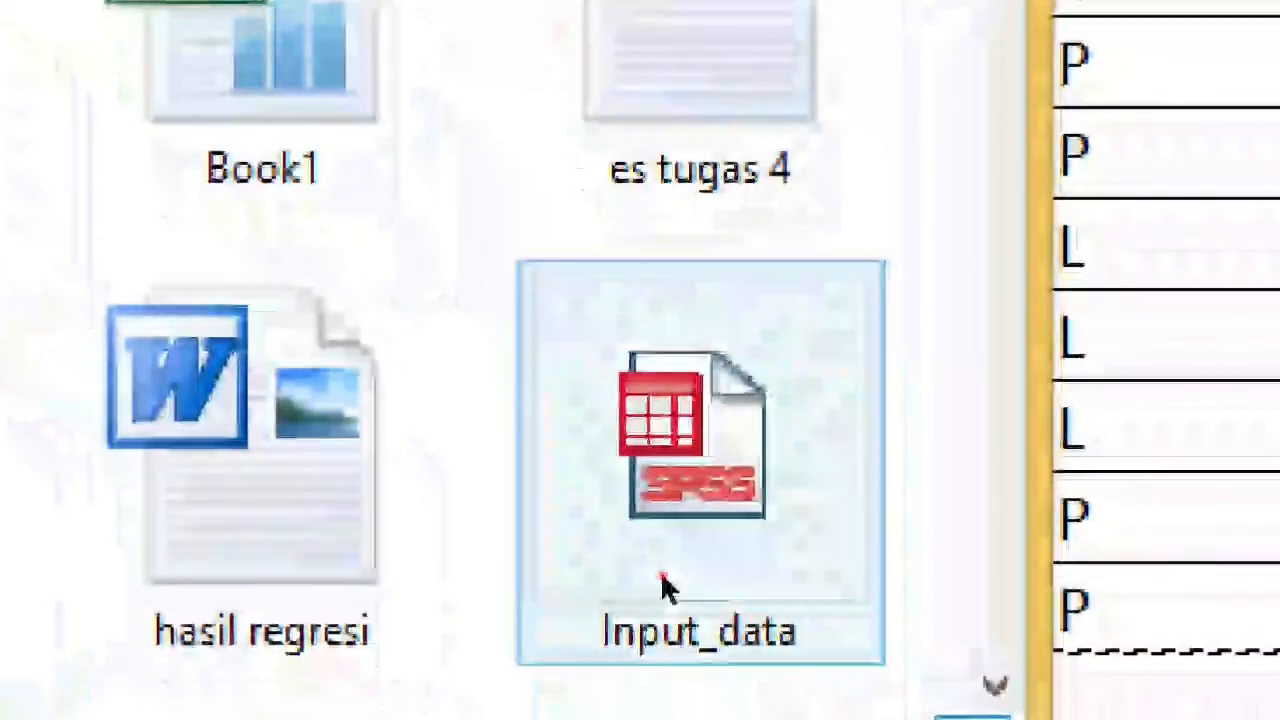
pyautogui.click(678, 681)
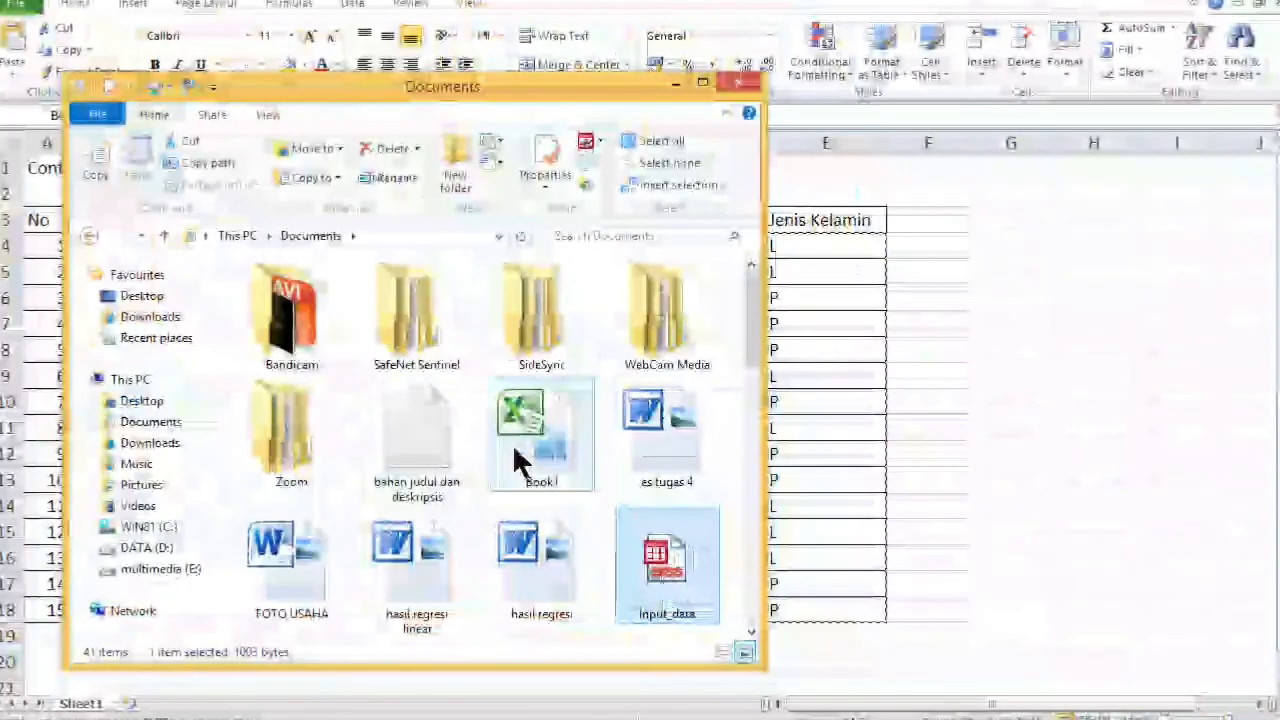
# - Reopen input_data.sav in SPSS and check the Prest_Mtk value 95 in row 7
pyautogui.doubleClick(638, 541)
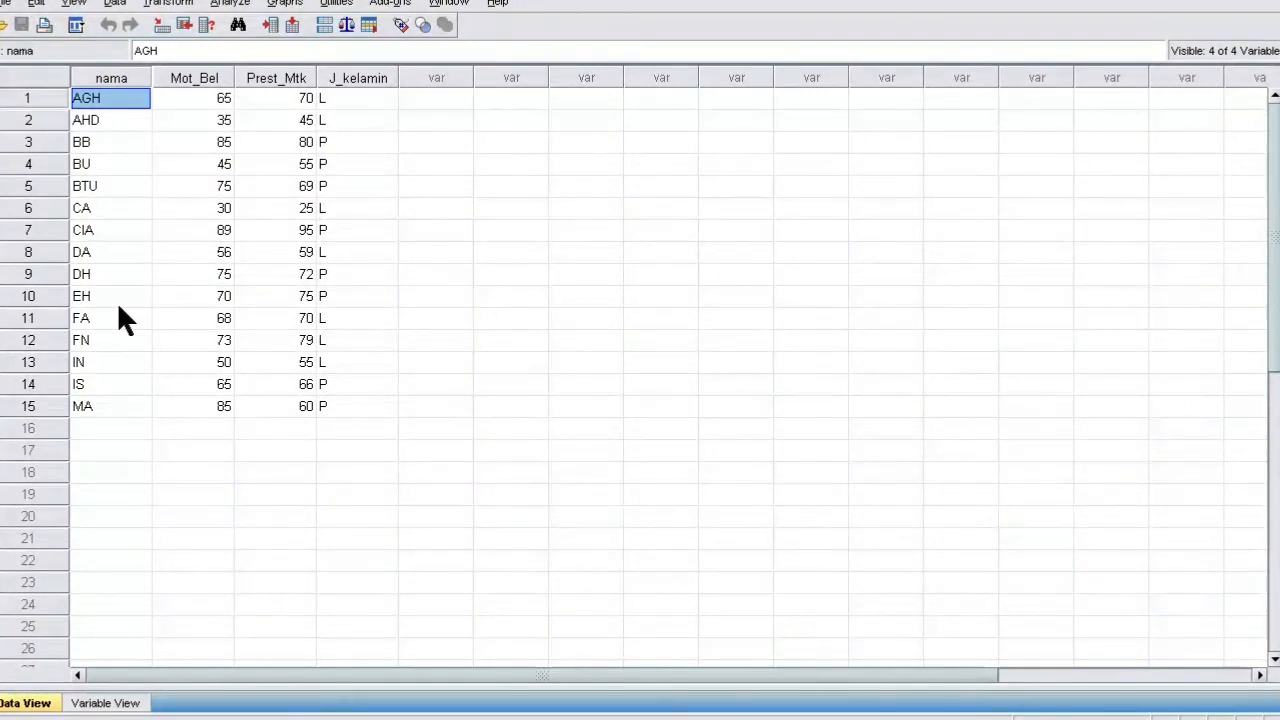
pyautogui.click(268, 228)
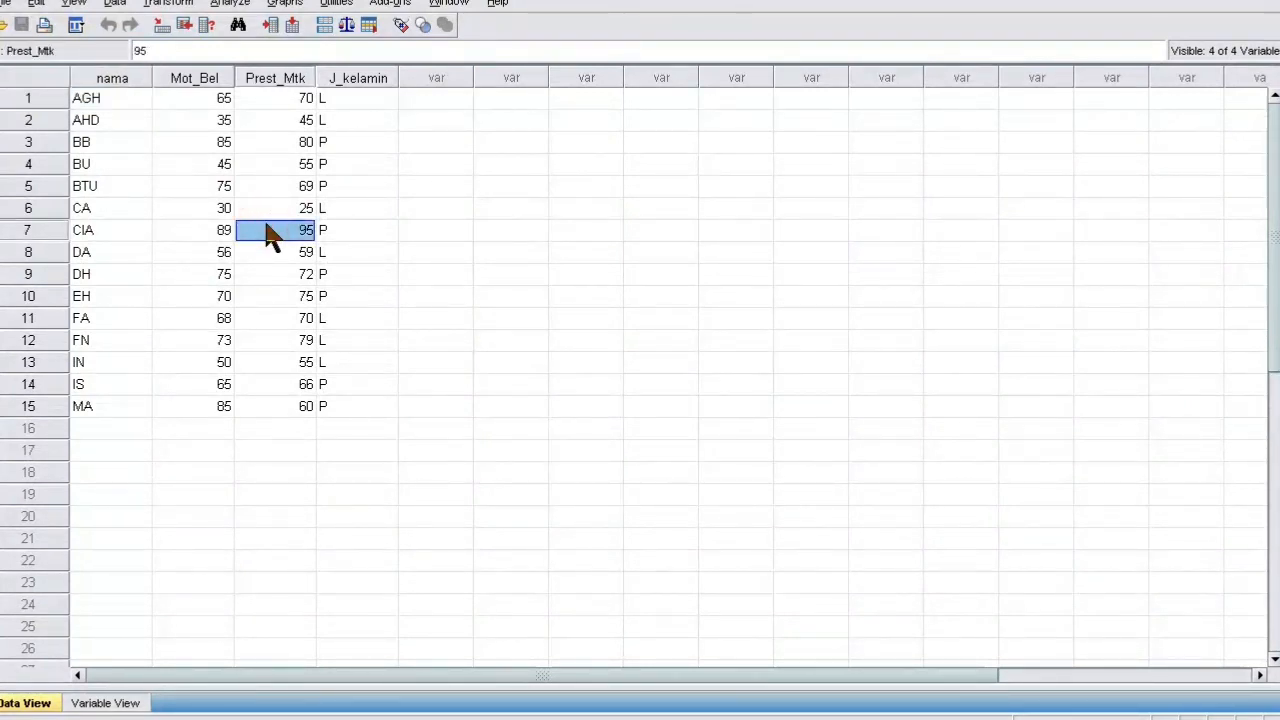